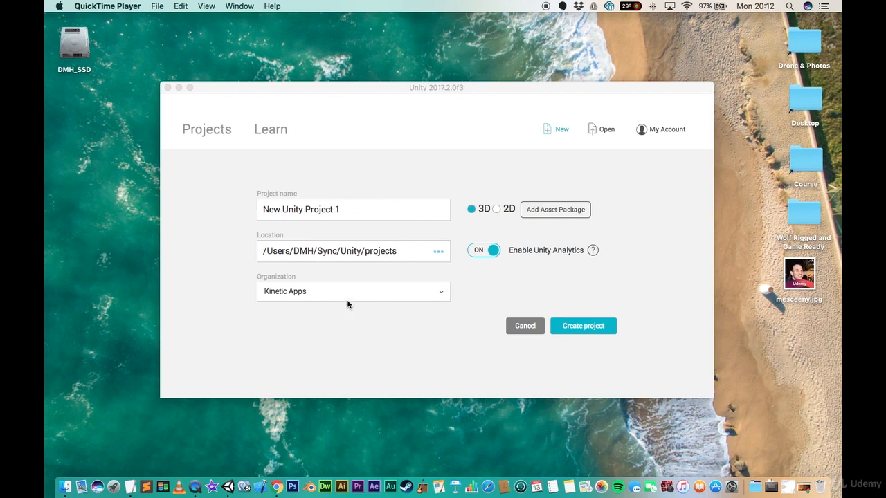
- Create a new 3D project named Duck Hunt AR
click(384, 214)
triple_click(377, 212)
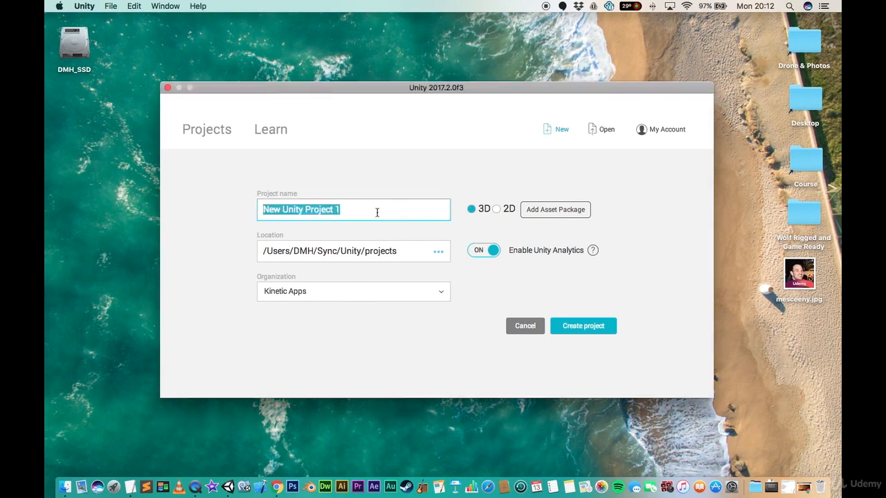
text(Duck Hun)
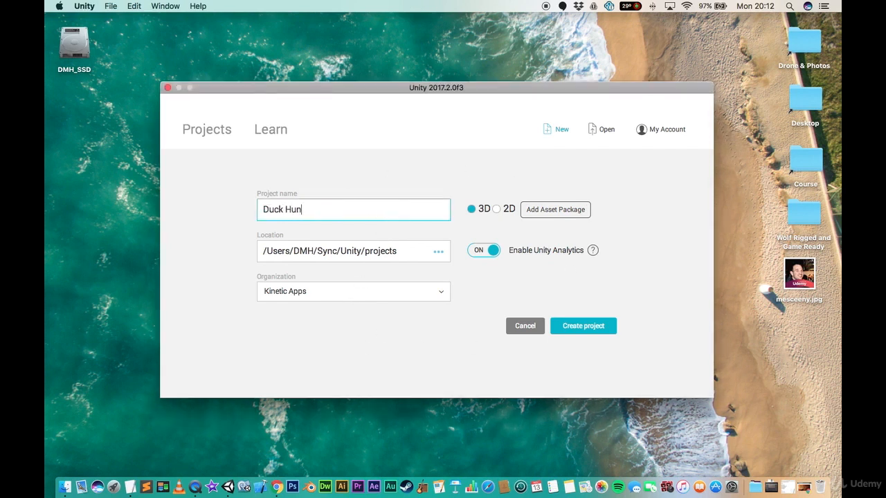
text(t AR)
click(590, 326)
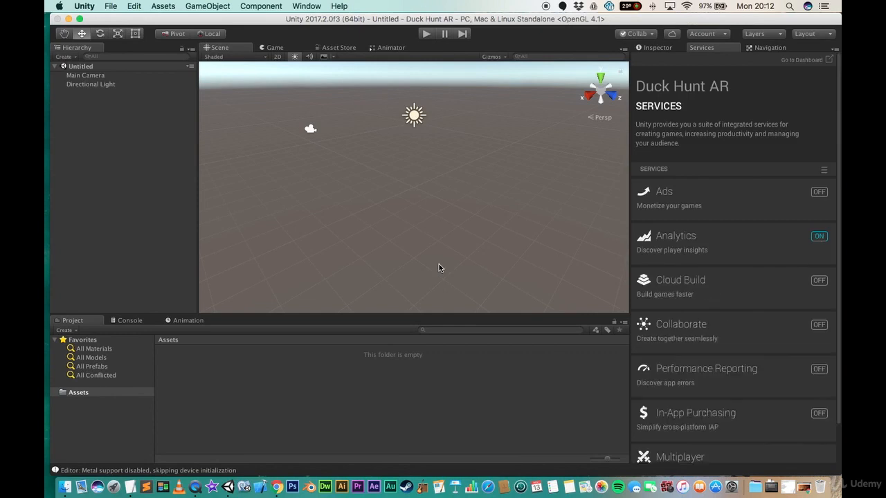
- Delete the Main Camera from the scene hierarchy
click(659, 46)
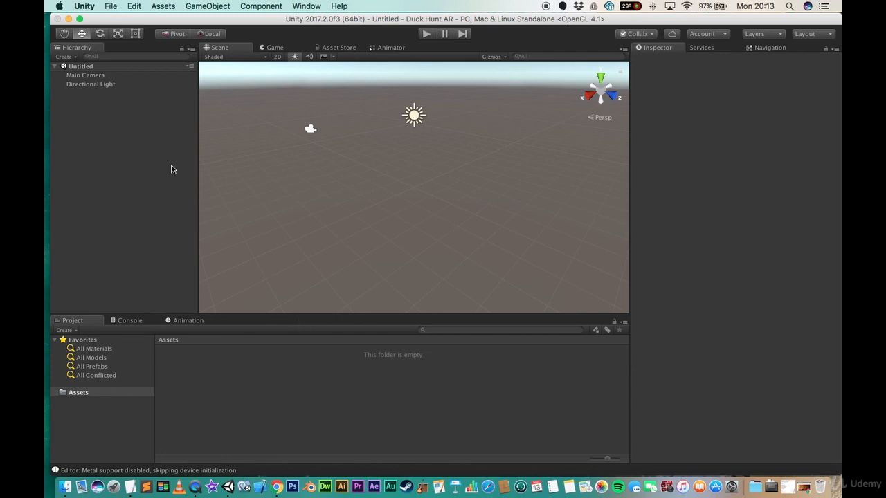
click(99, 77)
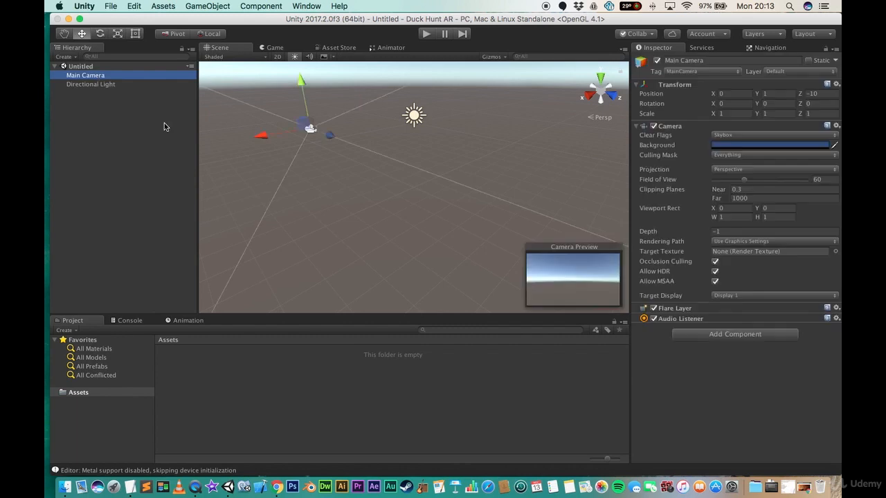
right_click(96, 75)
click(95, 77)
key(Delete)
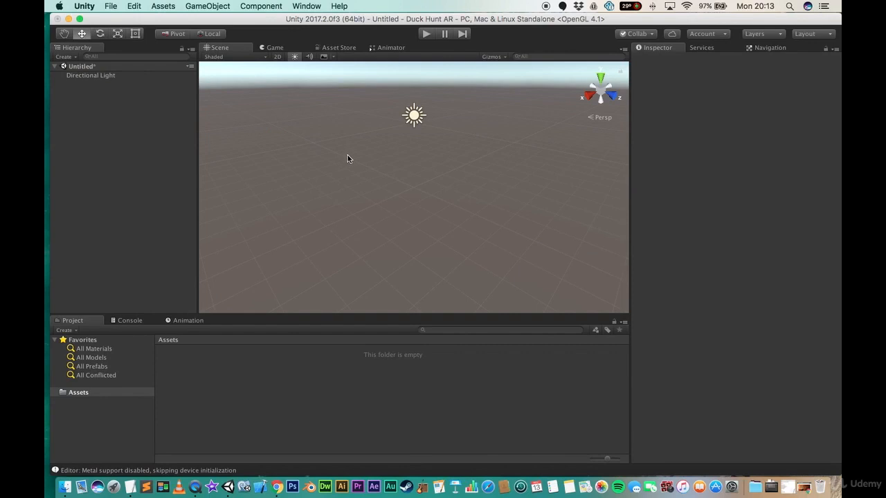
- Switch to the browser and log in to the Vuforia Developer Portal with the saved account
click(276, 486)
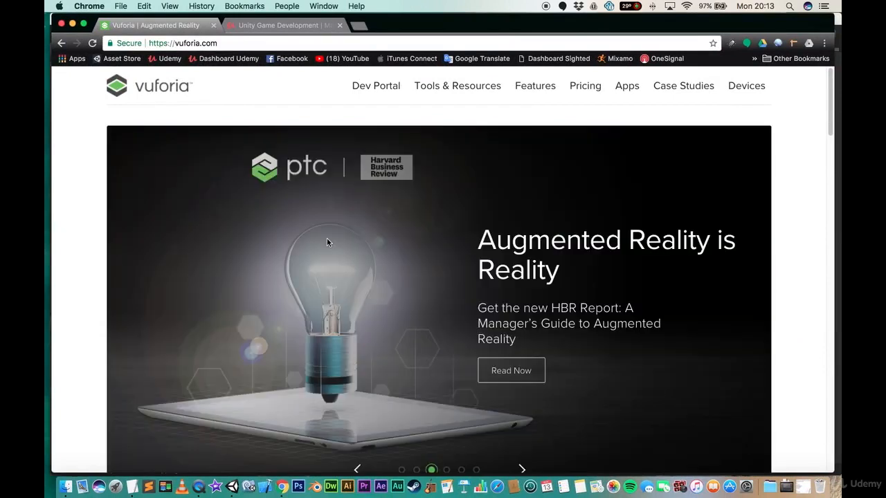
click(376, 86)
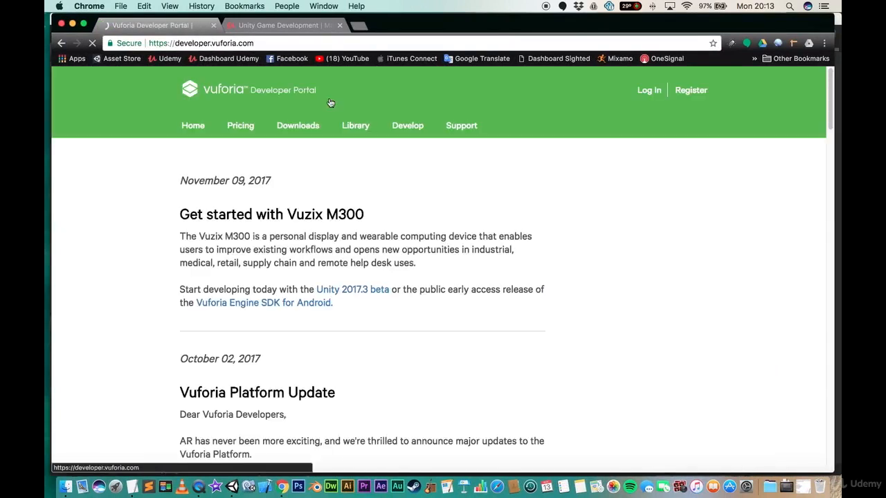
click(649, 91)
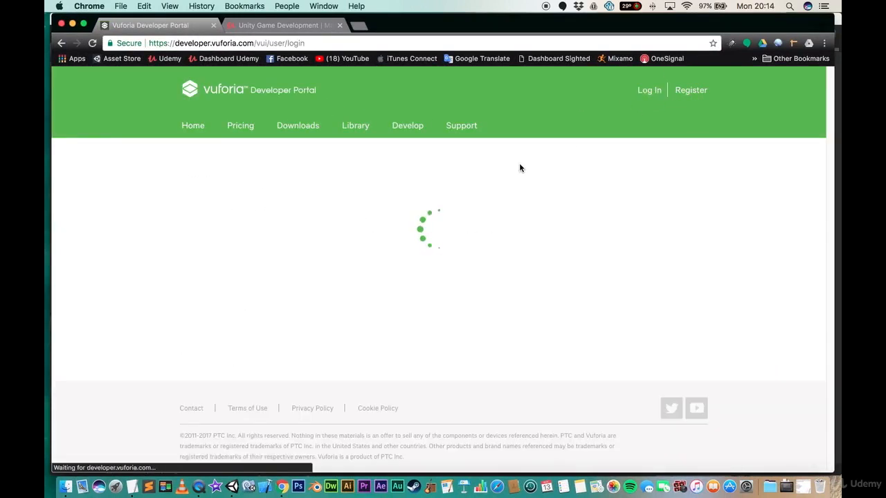
click(361, 334)
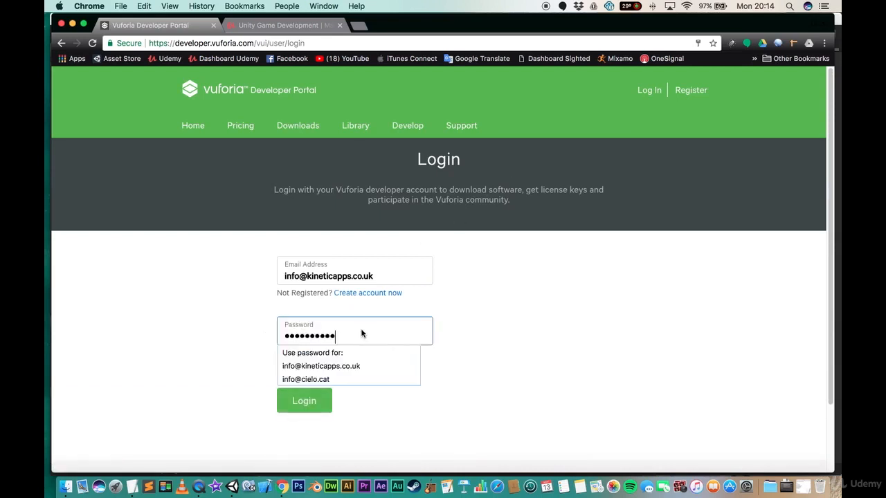
click(308, 401)
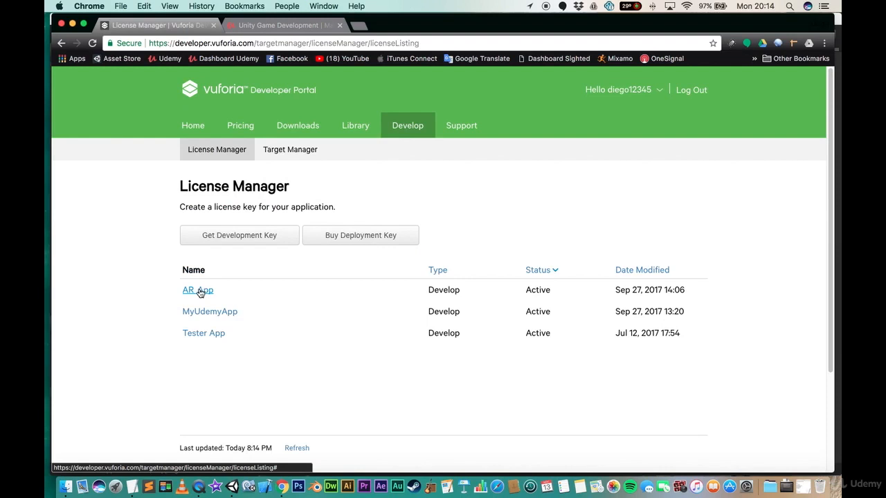
- Open the AR_App licence in the License Manager and copy its licence key
super+click(282, 151)
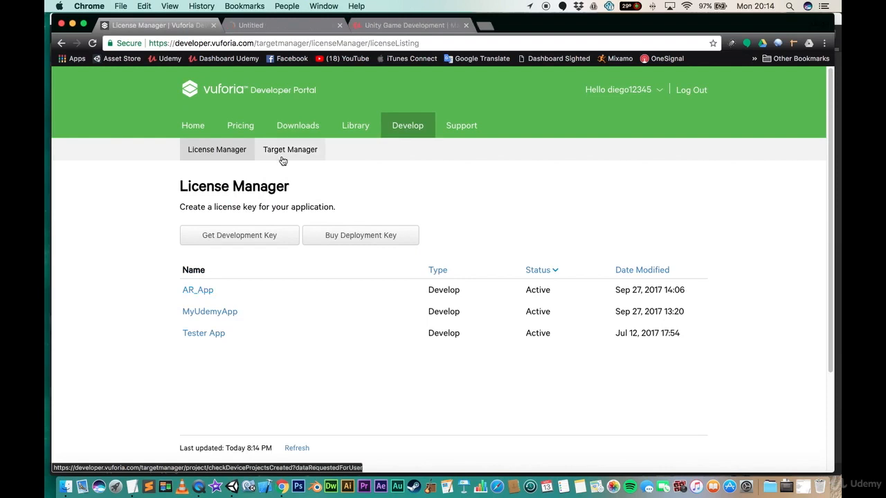
click(199, 291)
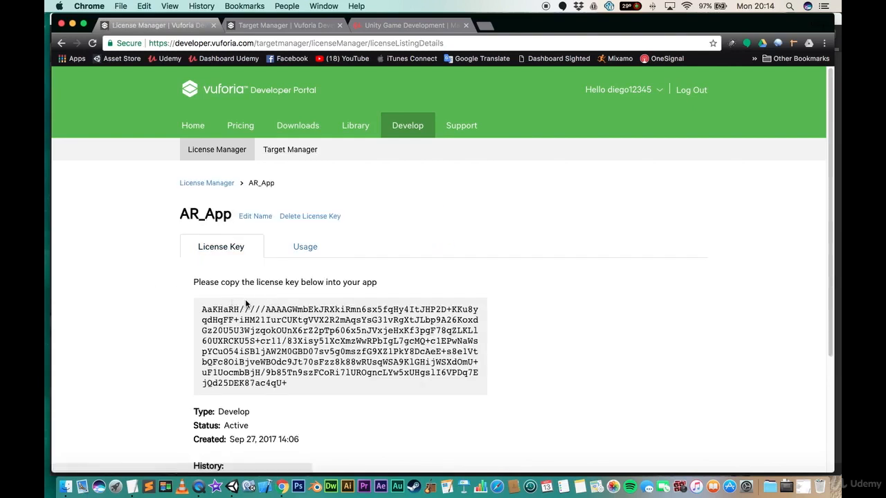
triple_click(307, 319)
key(super+c)
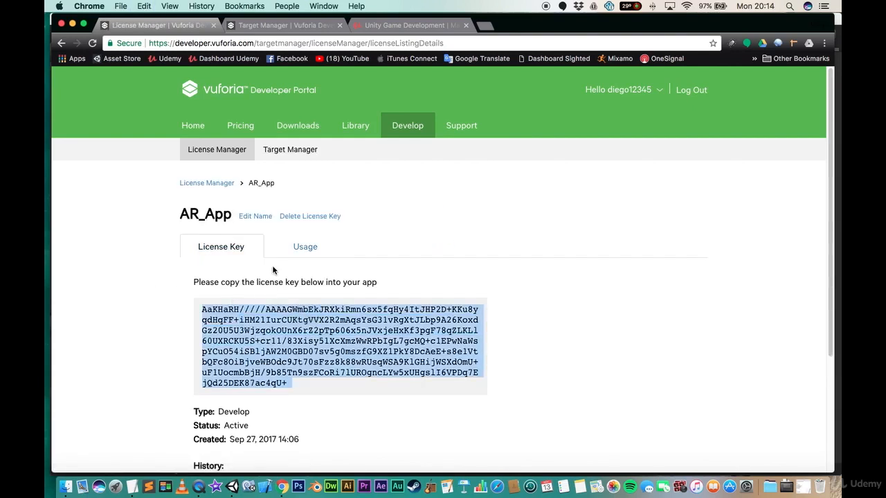
- Download the Ar_Game database with only the stones target selected, for the Unity Editor platform
click(282, 149)
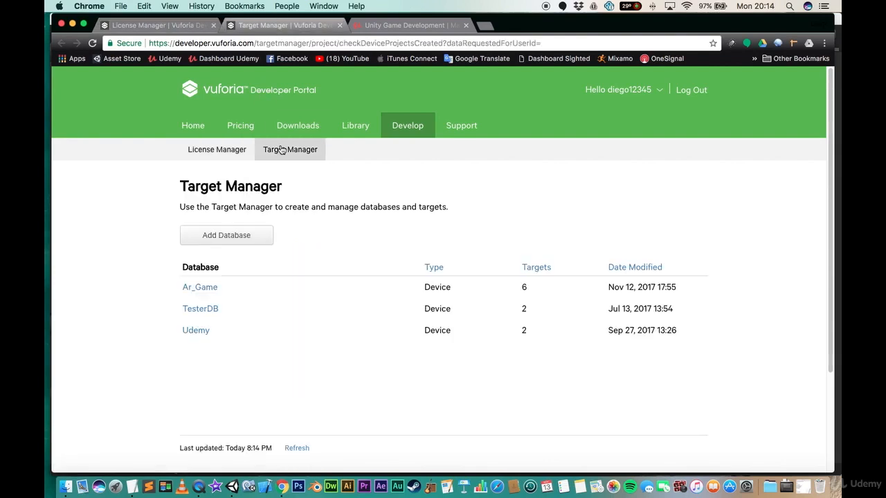
click(205, 288)
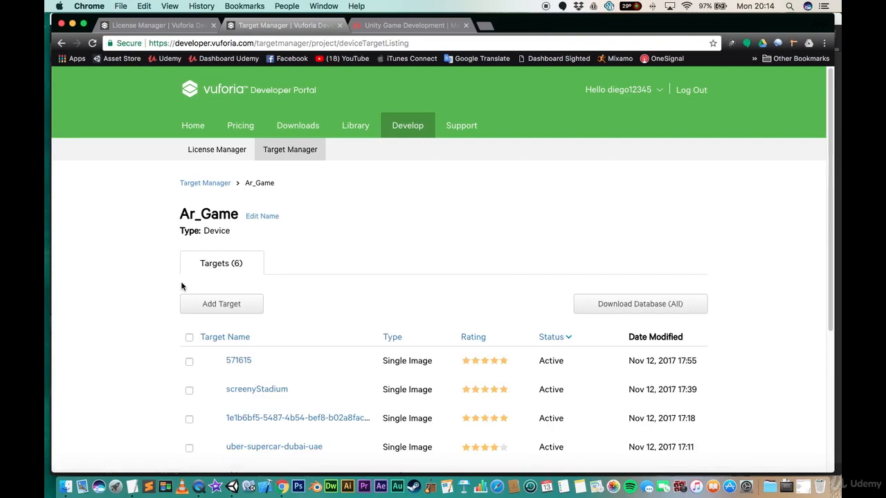
scroll(167, 299, down, 3)
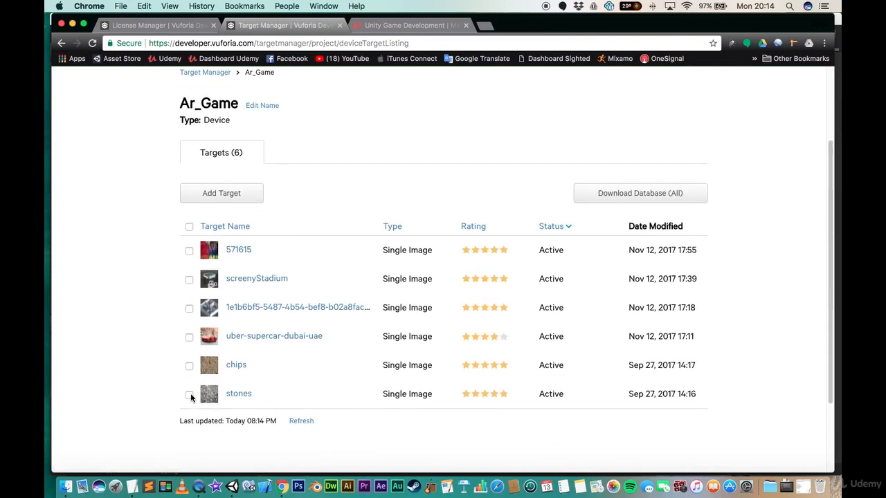
click(189, 395)
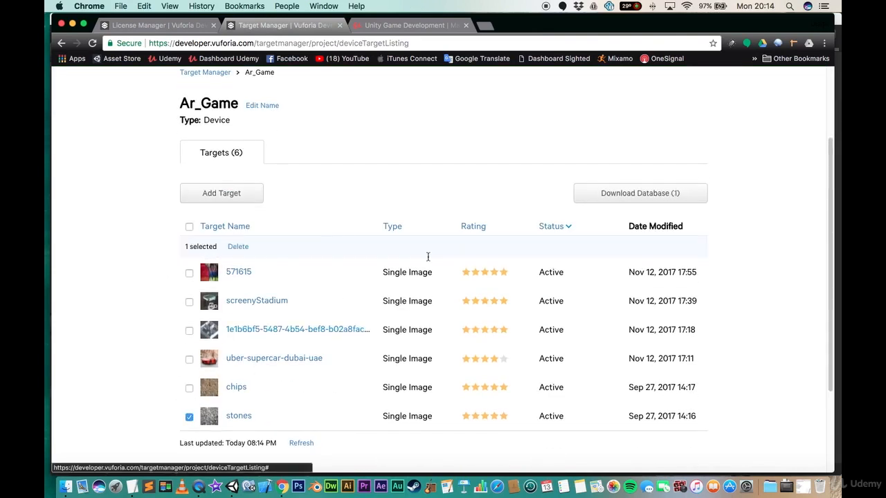
click(643, 196)
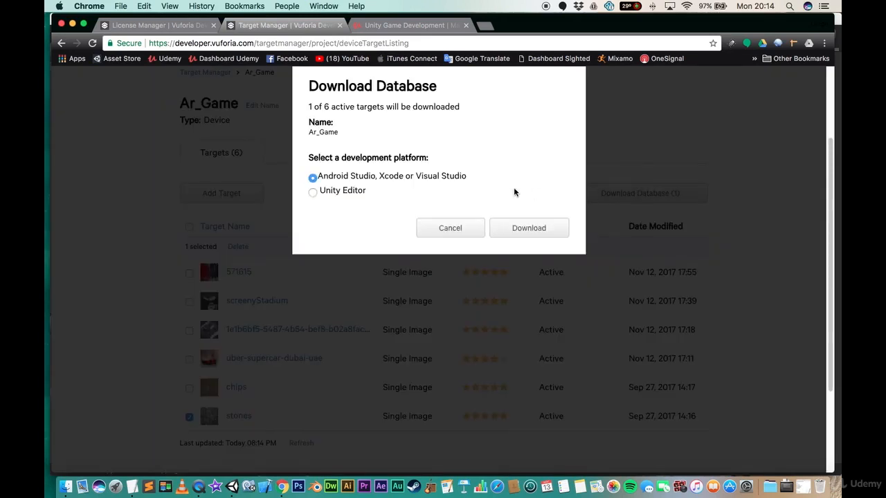
click(337, 192)
click(533, 228)
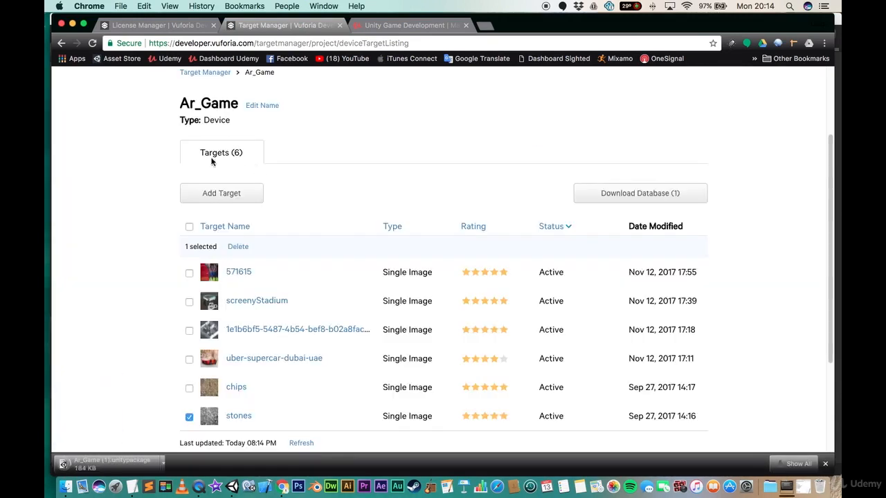
- Browse the Vuforia SDK downloads page, then close that tab and minimise the browser
scroll(148, 159, up, 3)
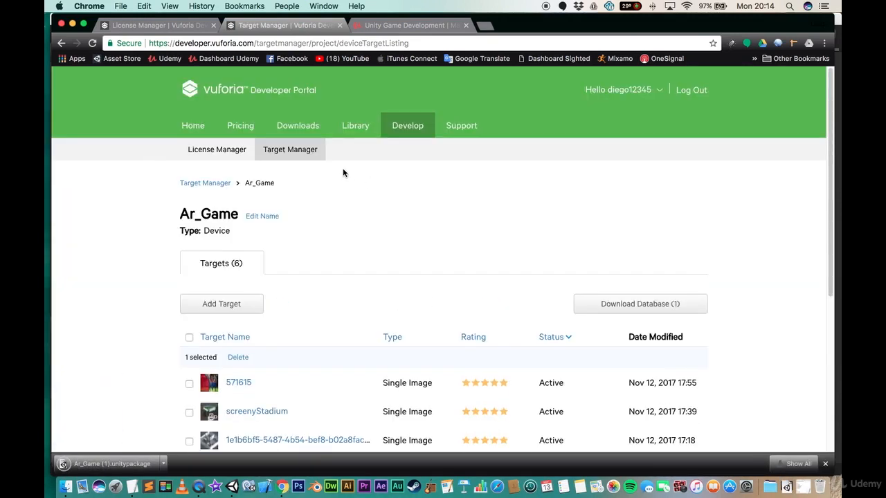
click(297, 130)
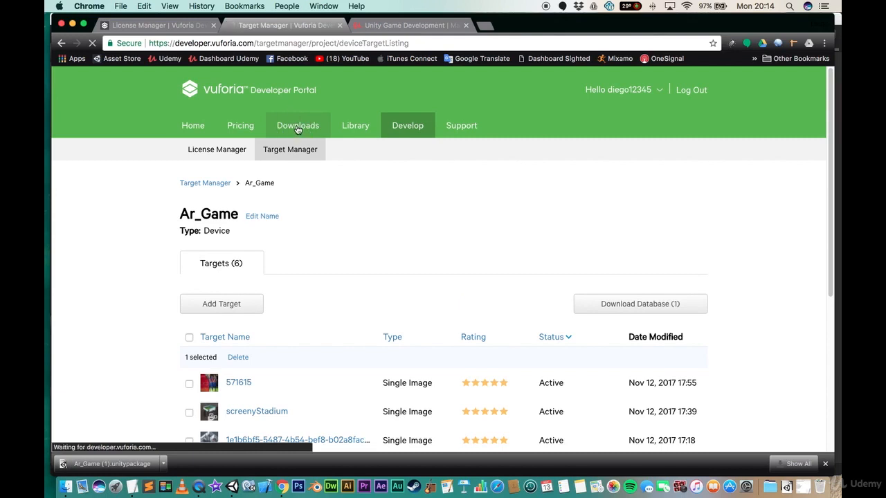
scroll(165, 206, down, 1)
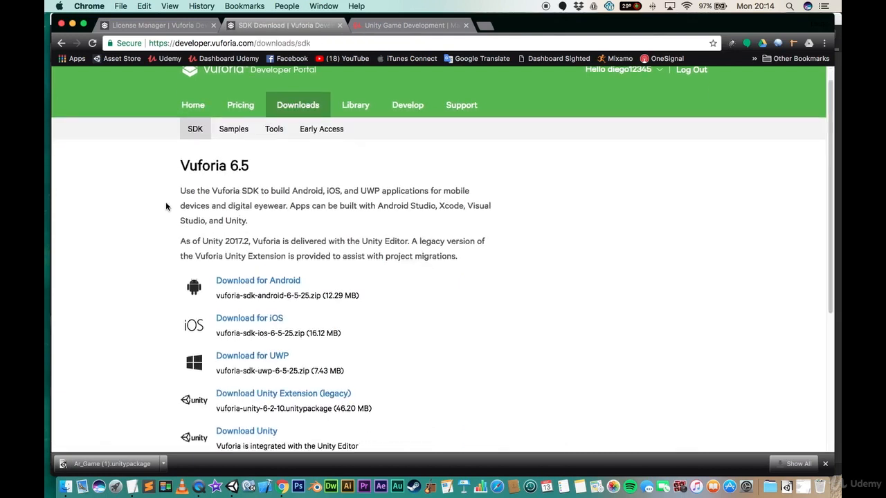
scroll(165, 206, down, 3)
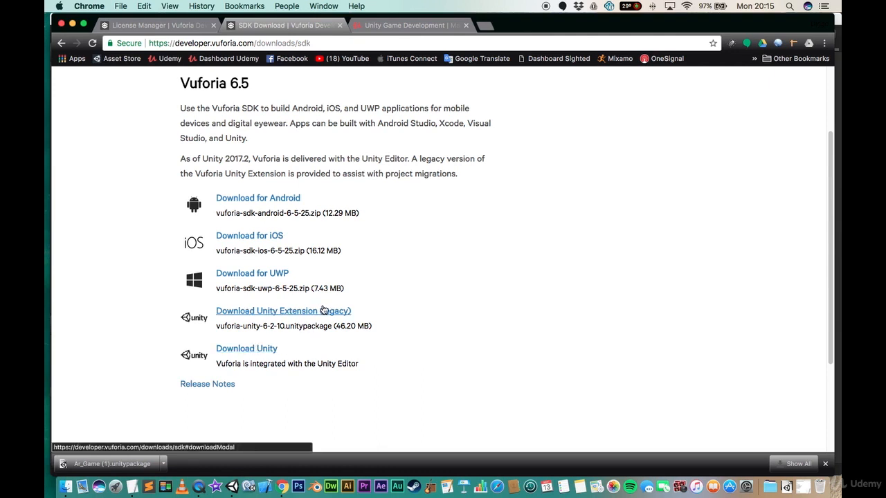
click(339, 25)
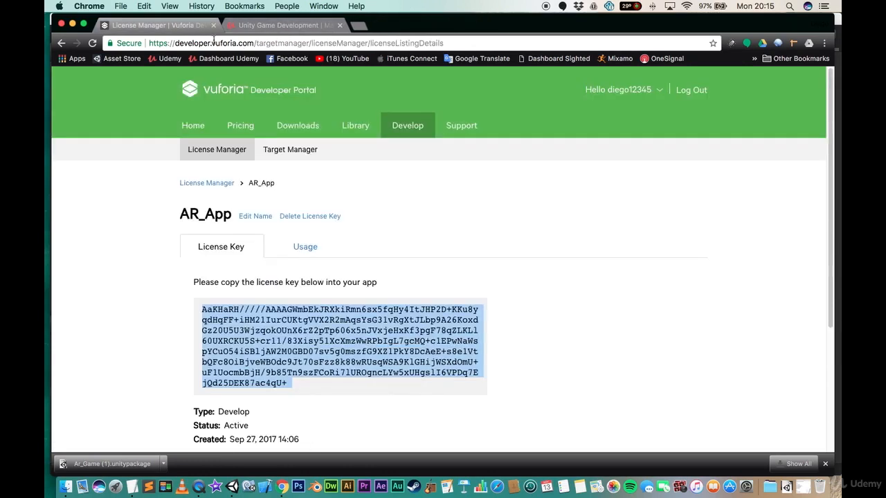
click(72, 23)
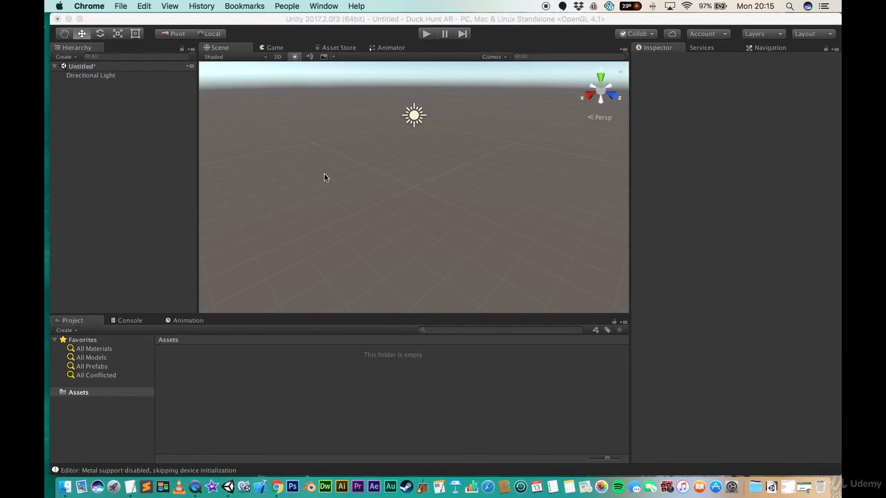
right_click(231, 370)
mouse_move(299, 338)
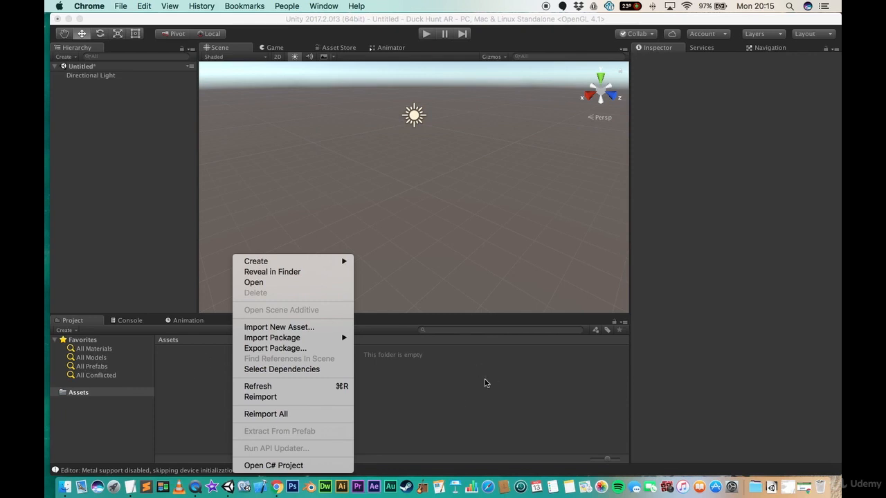
click(388, 401)
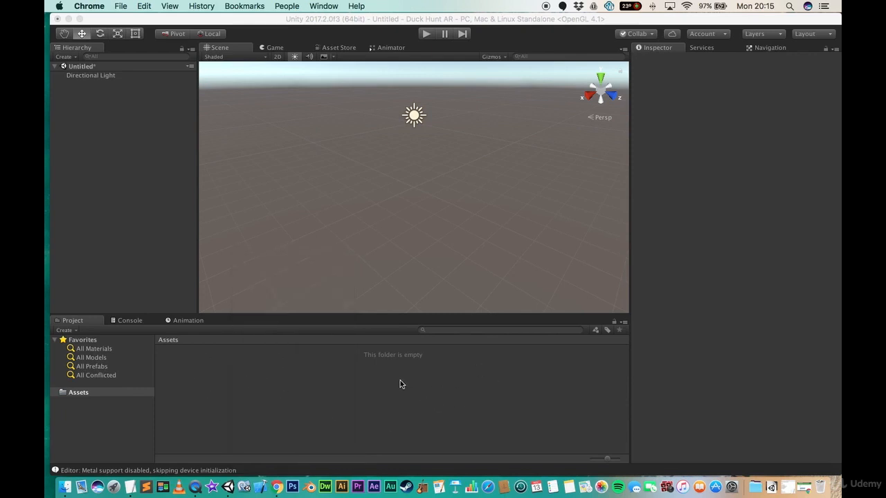
- Add a Vuforia AR Camera to the scene, importing the required Vuforia assets
click(245, 23)
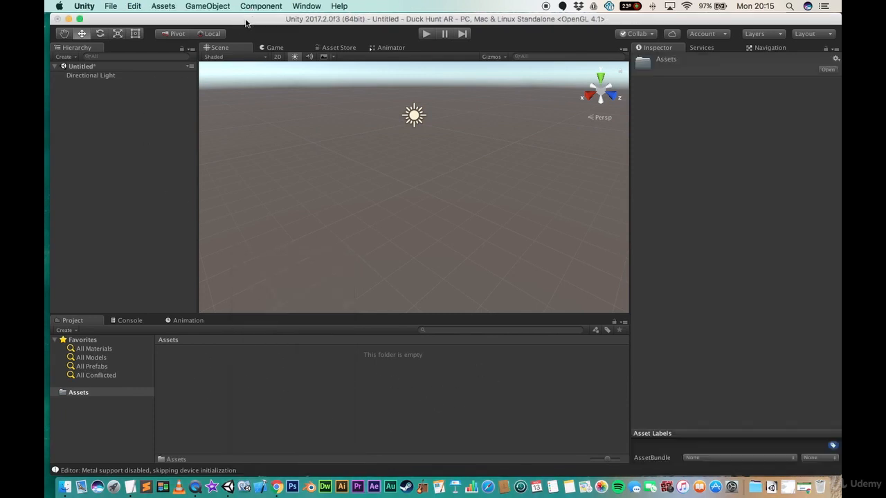
click(211, 6)
mouse_move(244, 115)
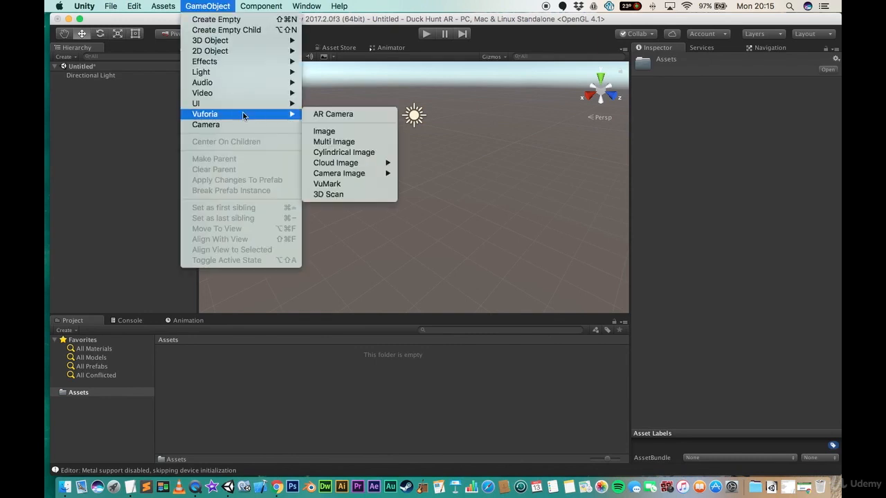
click(353, 114)
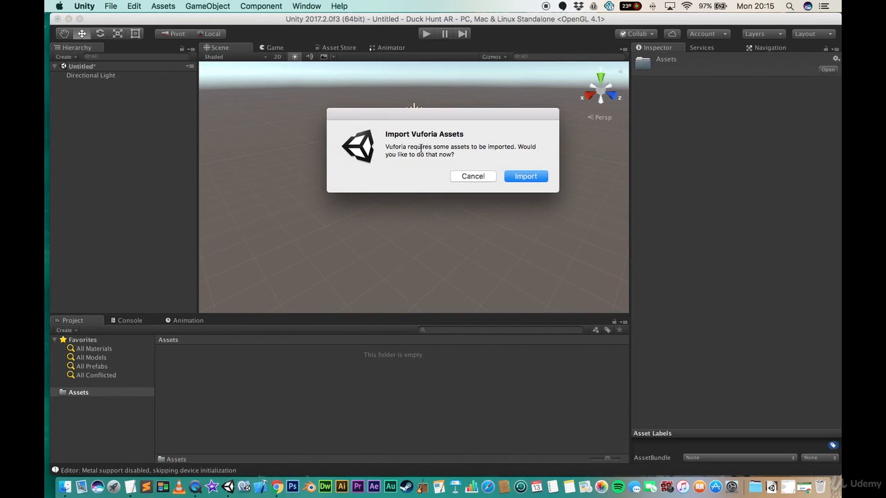
click(526, 176)
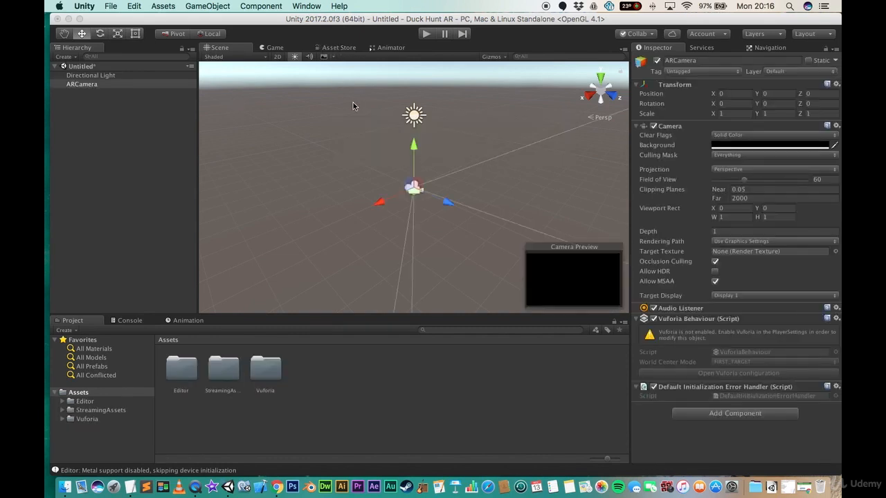
- Search the Asset Store for vuforia and browse the listed packages
click(335, 48)
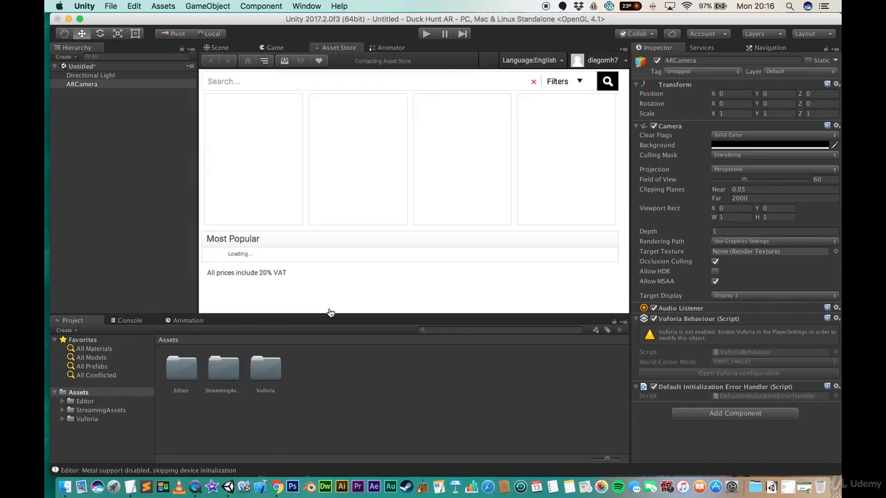
click(325, 83)
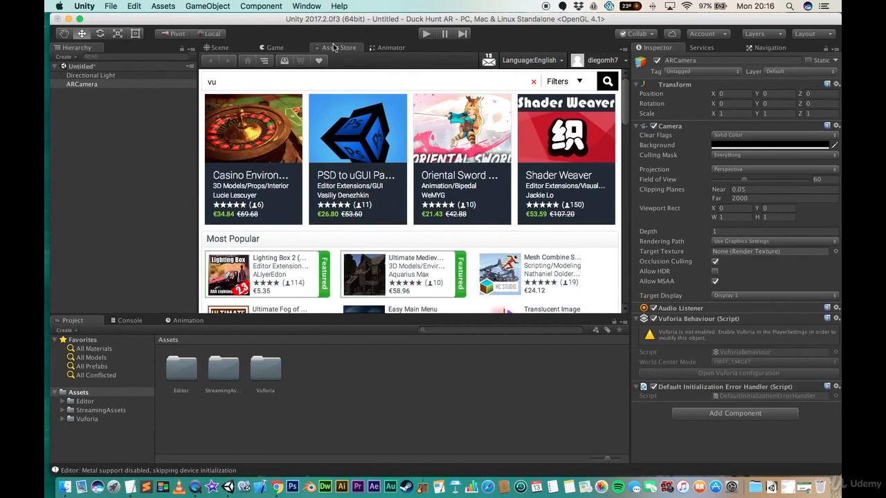
click(307, 6)
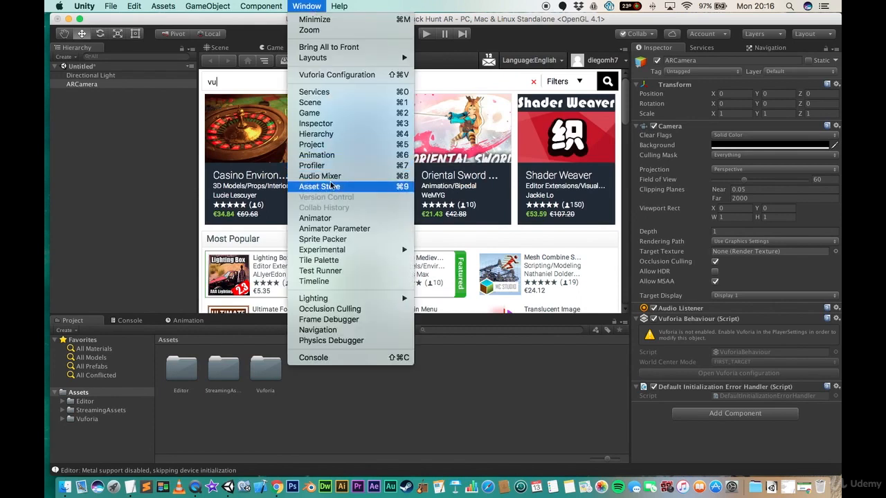
click(264, 85)
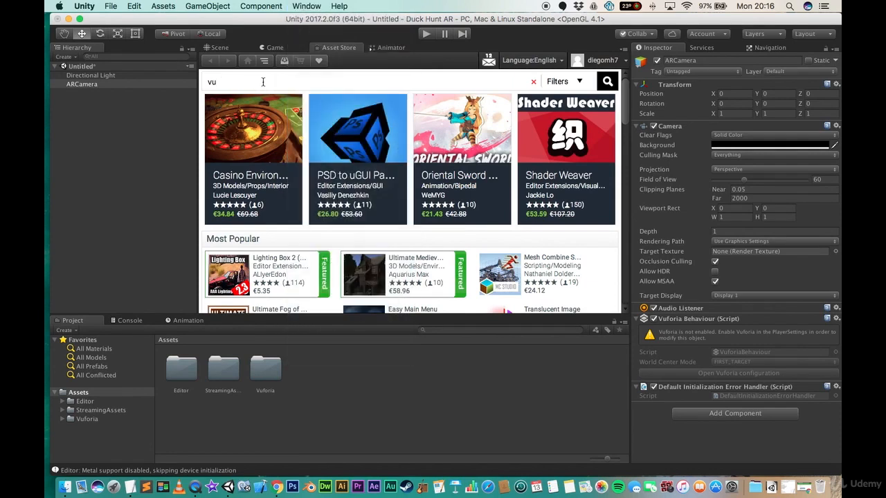
text(fori)
key(BackSpace)
key(BackSpace)
key(BackSpace)
key(BackSpace)
key(BackSpace)
key(BackSpace)
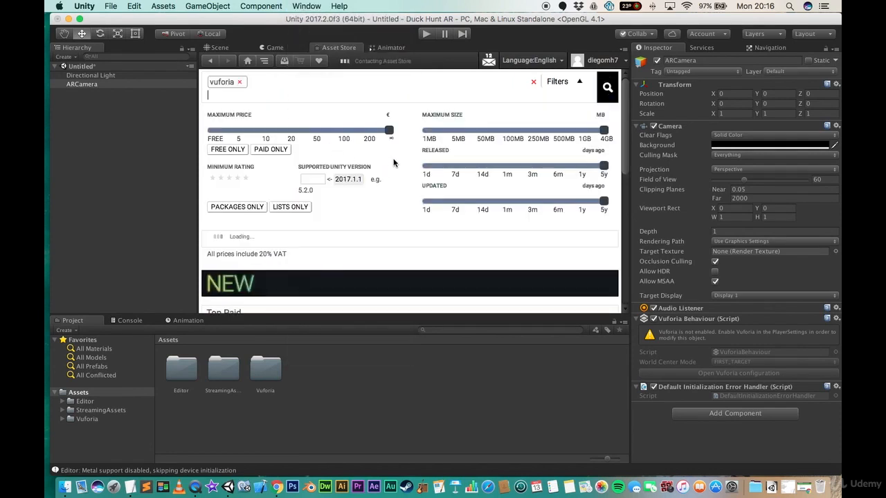
scroll(394, 161, down, 2)
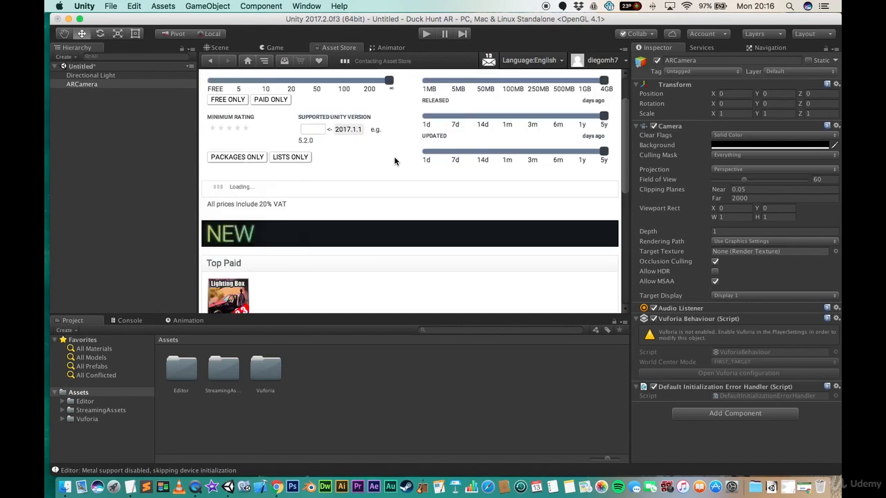
scroll(395, 162, down, 1)
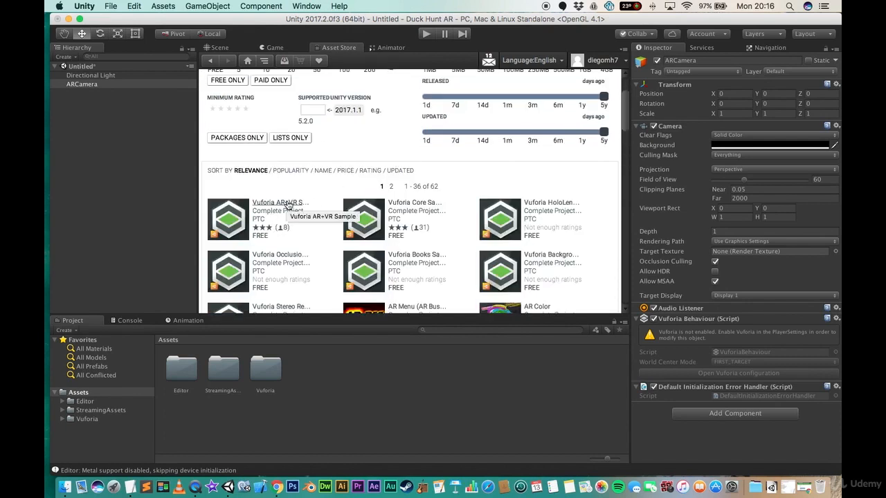
click(207, 7)
mouse_move(234, 107)
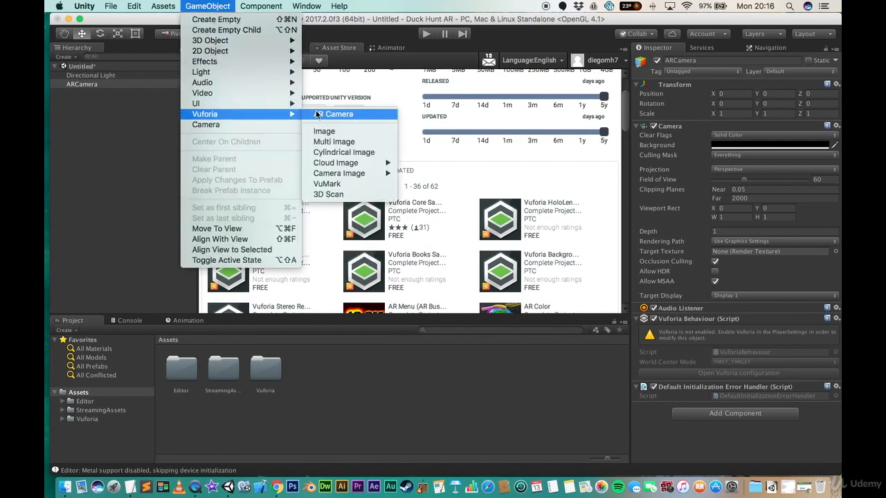
click(137, 118)
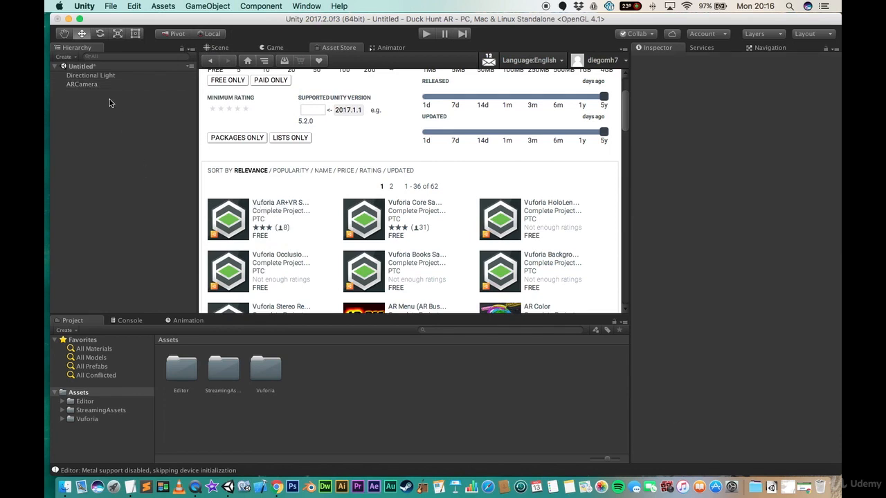
click(87, 84)
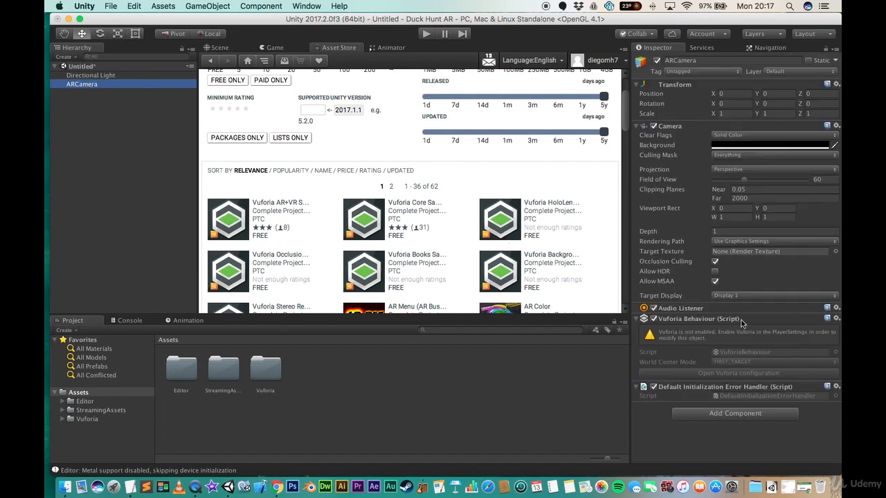
click(226, 47)
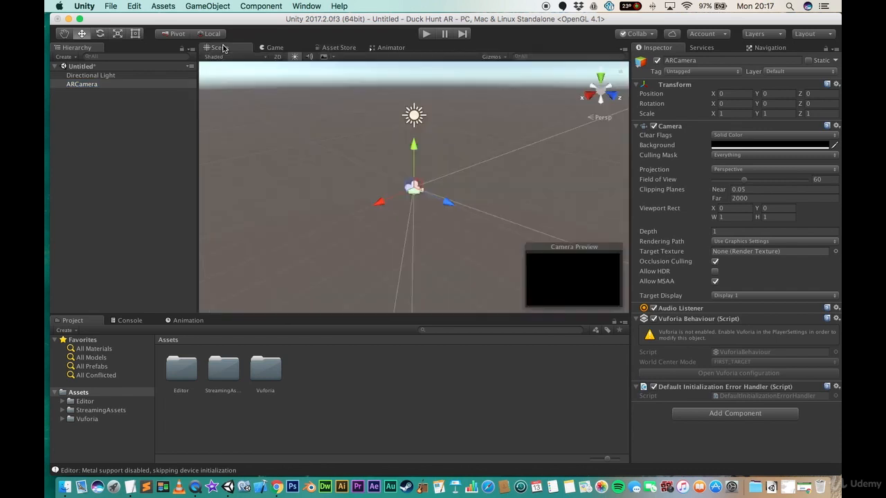
click(87, 85)
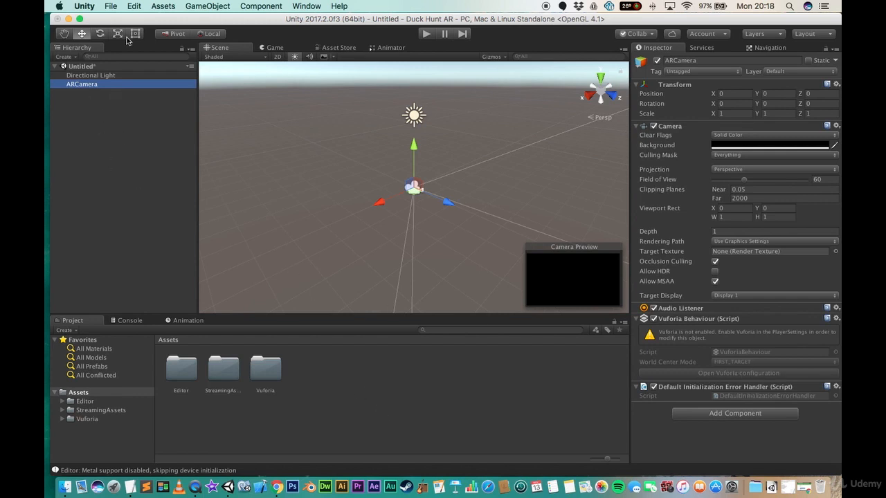
- Open Build Settings and switch the build platform to Android
click(112, 6)
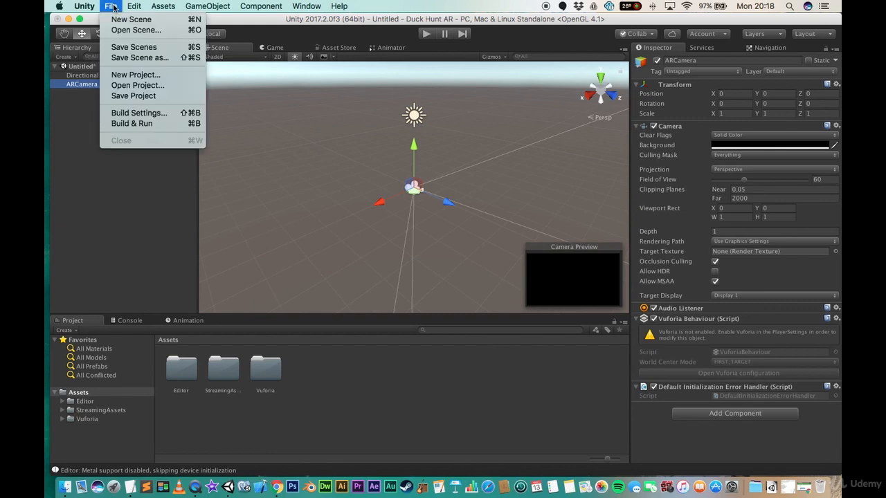
click(161, 115)
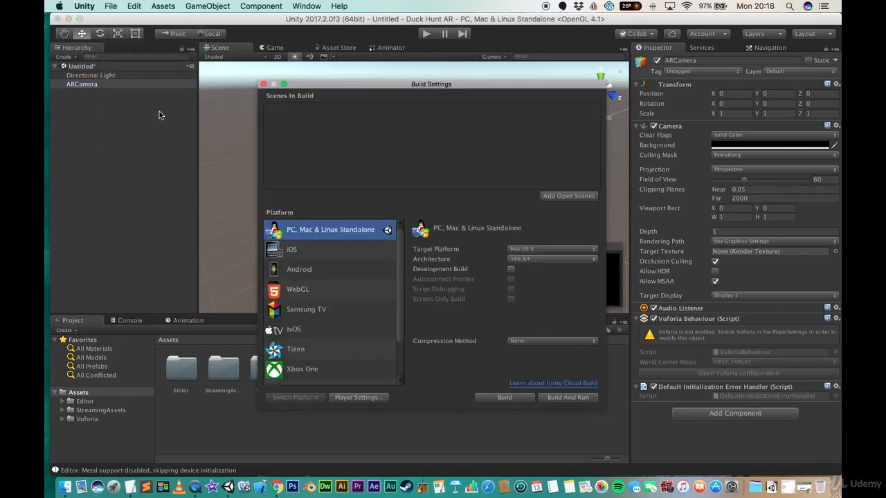
click(331, 269)
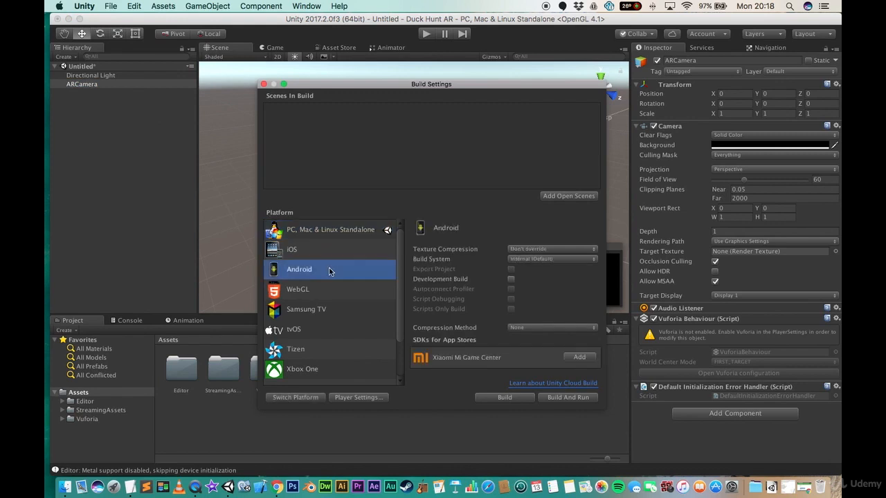
click(296, 398)
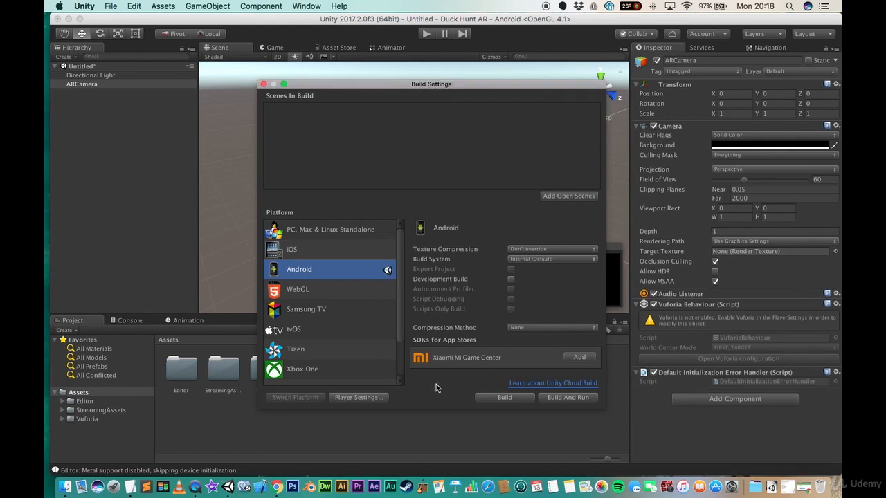
- In Player Settings, enable Vuforia Augmented Reality Supported under XR Settings, then close Build Settings
click(369, 400)
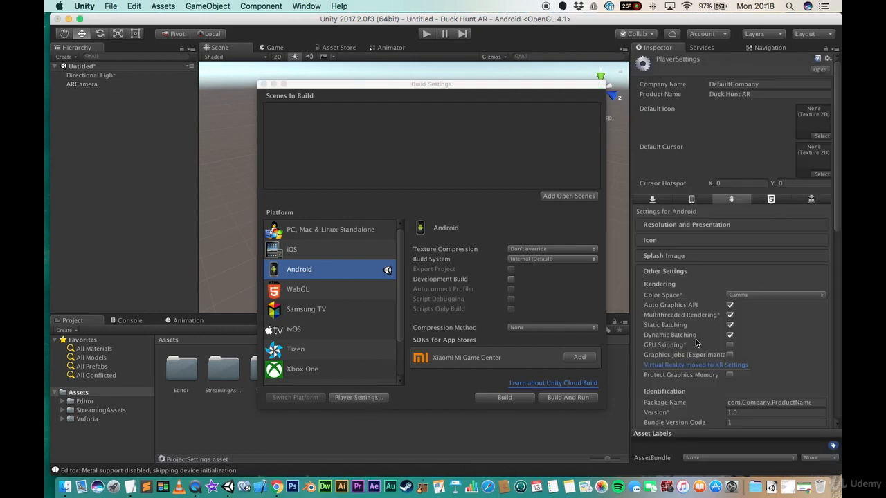
scroll(697, 343, down, 10)
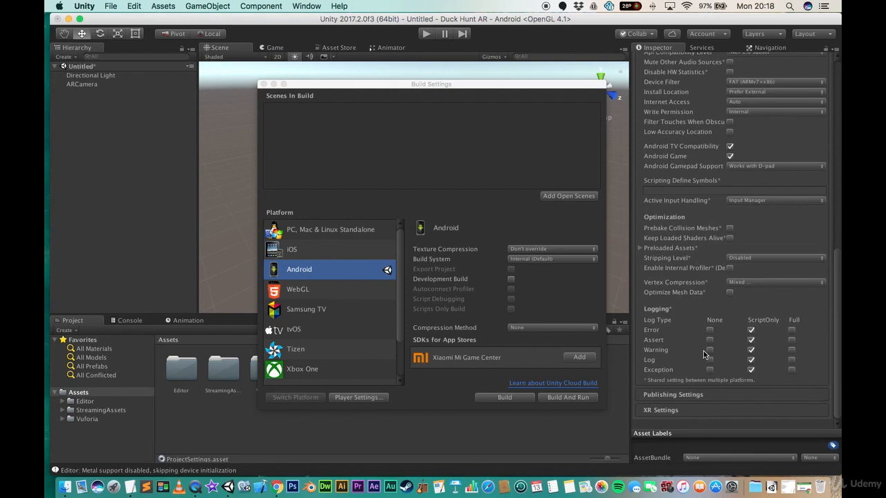
click(661, 410)
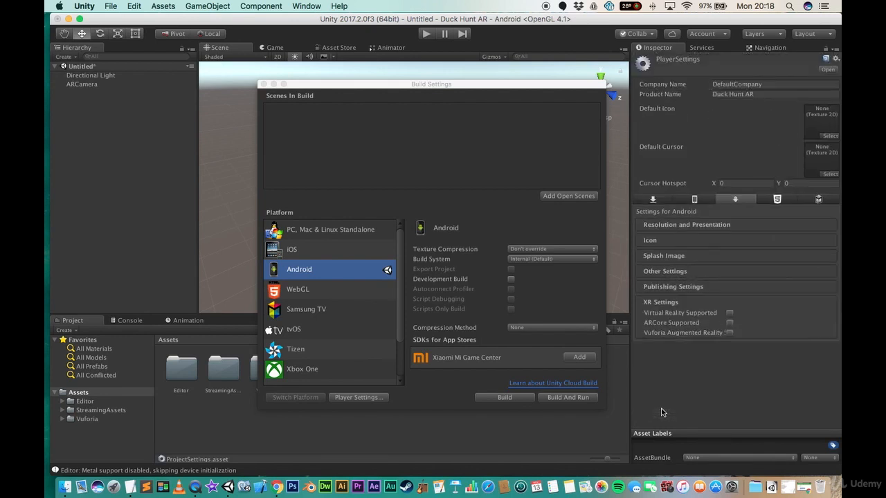
click(729, 333)
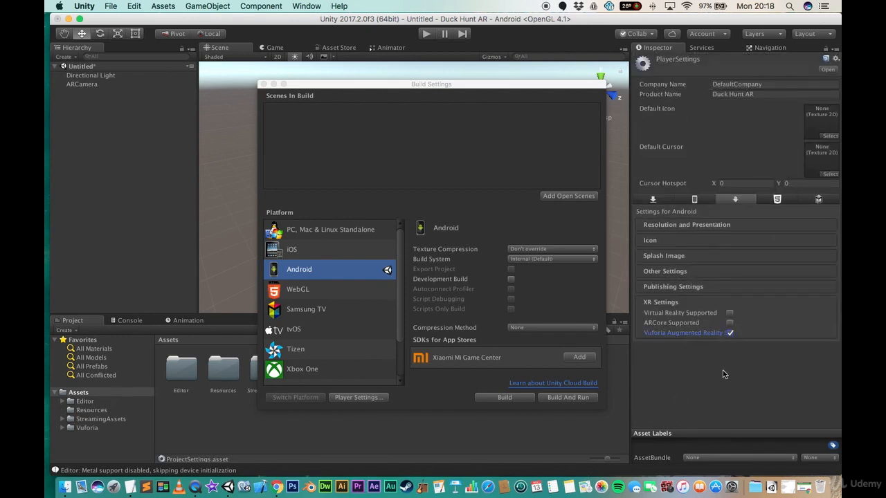
click(263, 83)
click(135, 148)
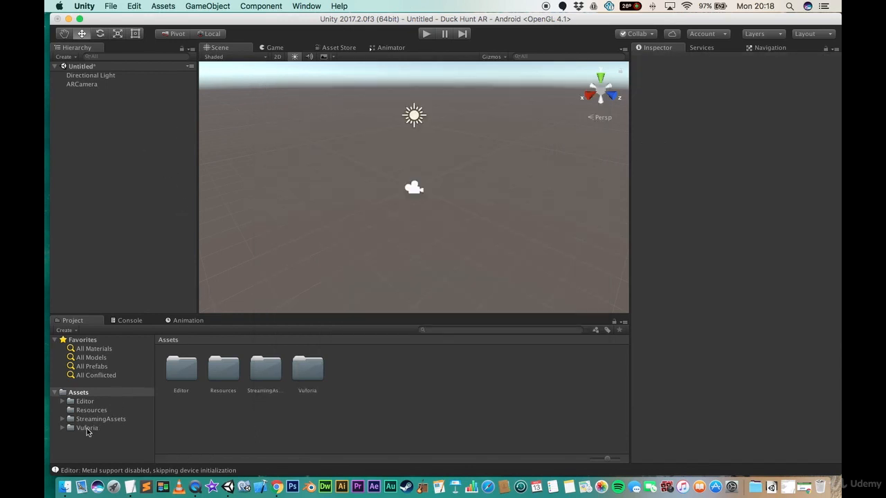
click(63, 429)
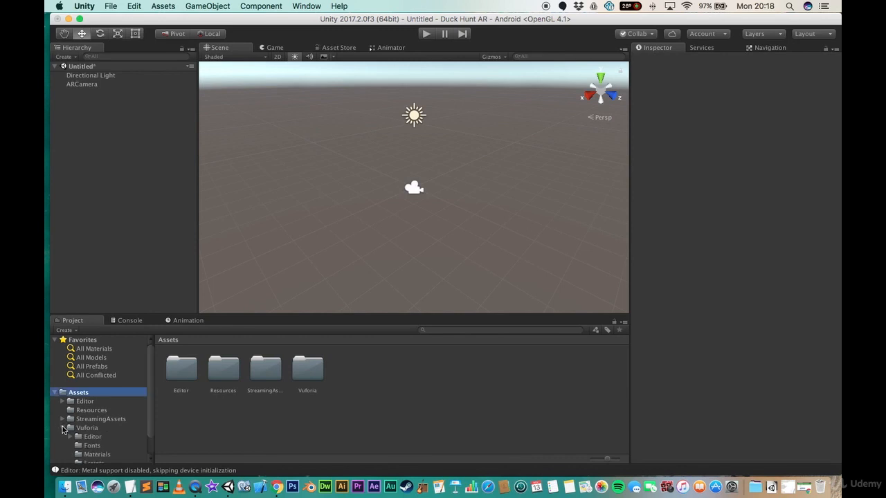
scroll(90, 428, down, 1)
scroll(93, 427, down, 1)
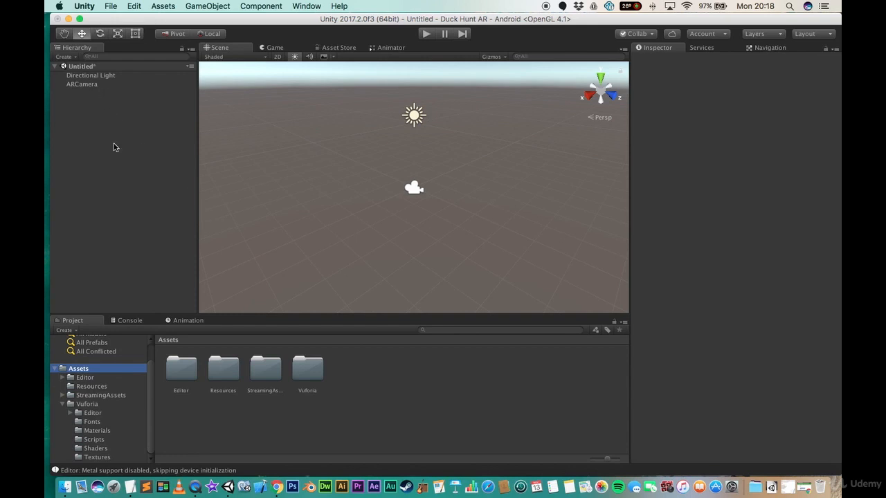
click(201, 8)
mouse_move(266, 115)
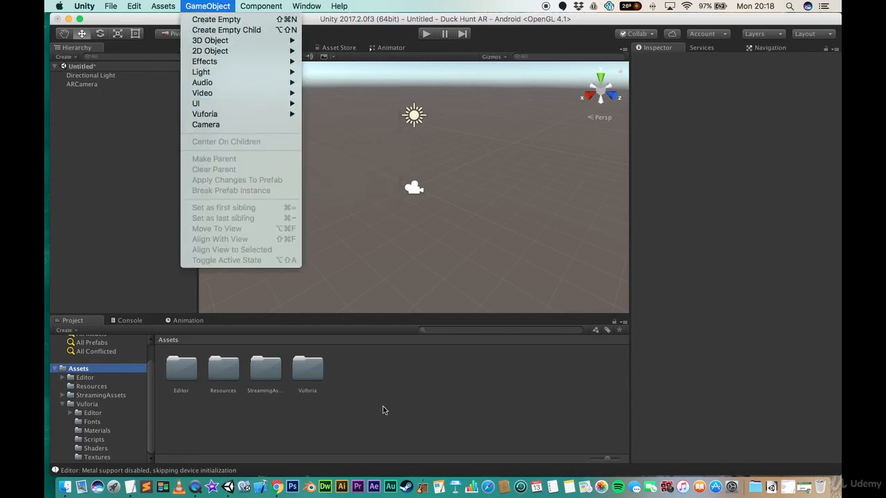
click(139, 242)
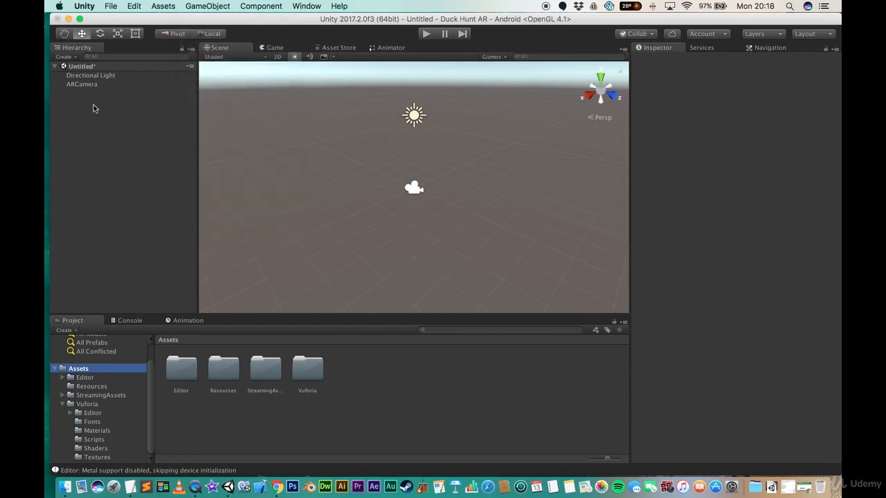
- Open the AR Camera's Vuforia configuration and paste the copied licence key into App License Key
click(83, 85)
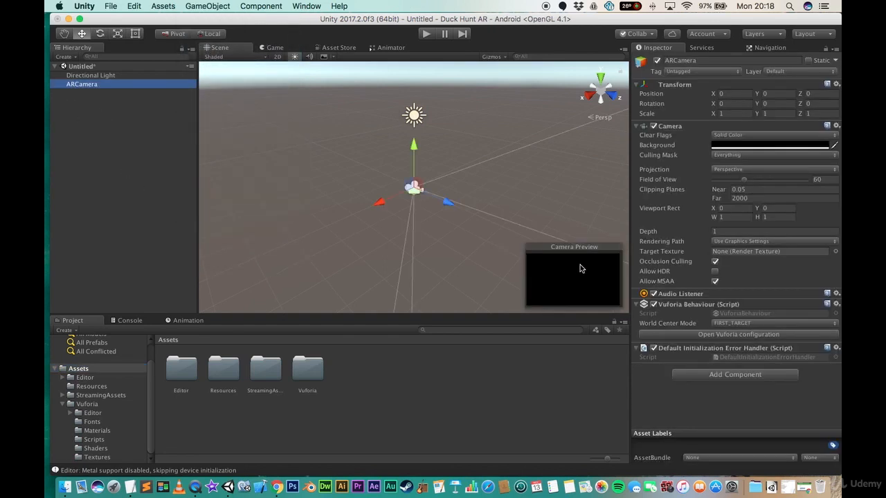
click(745, 337)
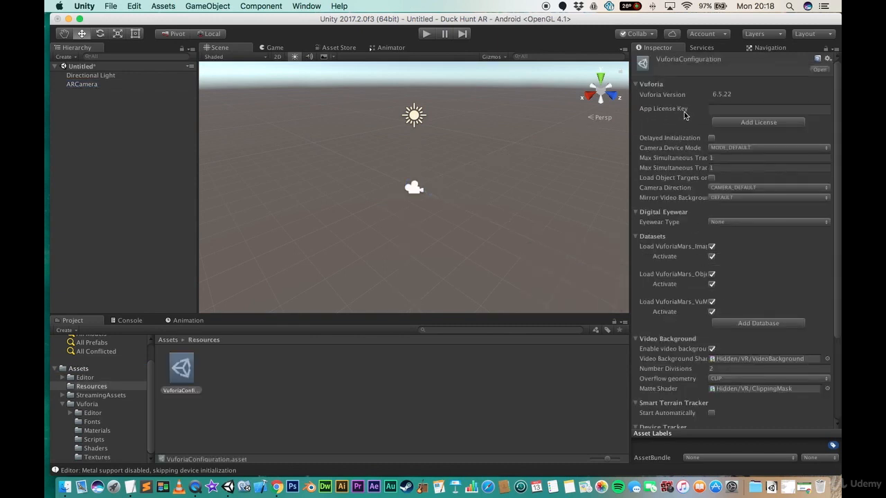
click(769, 110)
key(super+v)
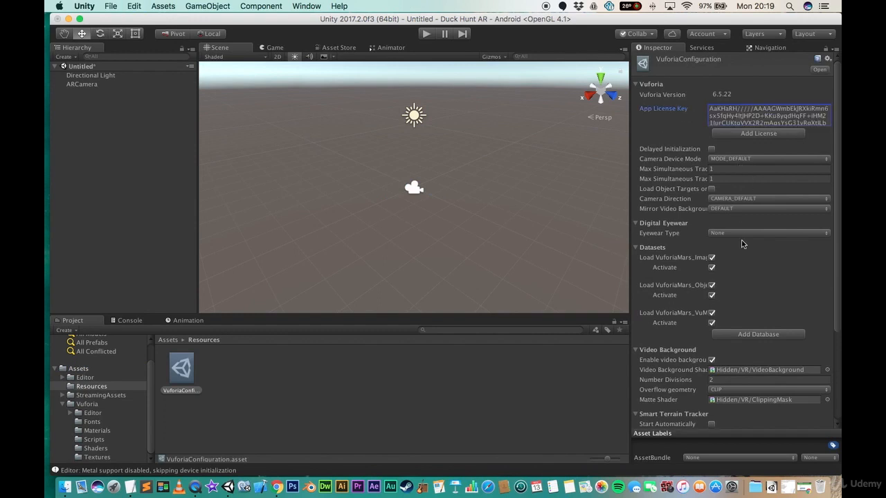
- Add a Vuforia Image target to the scene
scroll(747, 298, down, 5)
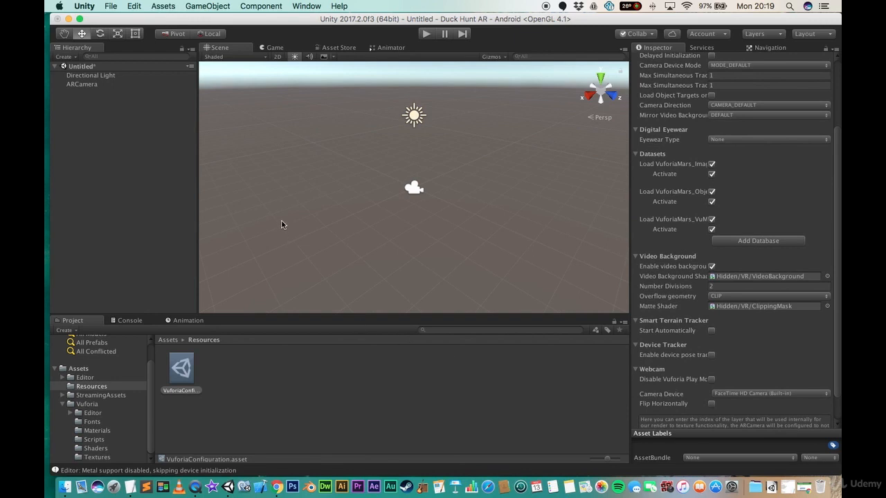
click(86, 86)
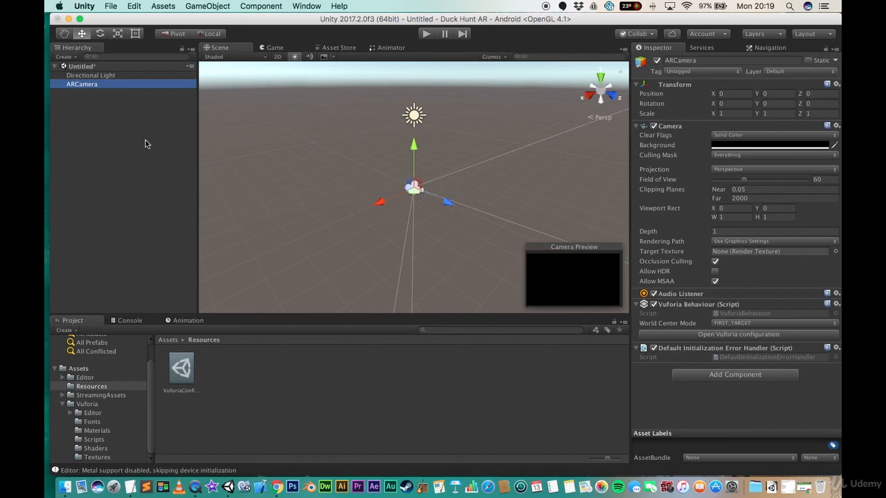
click(197, 8)
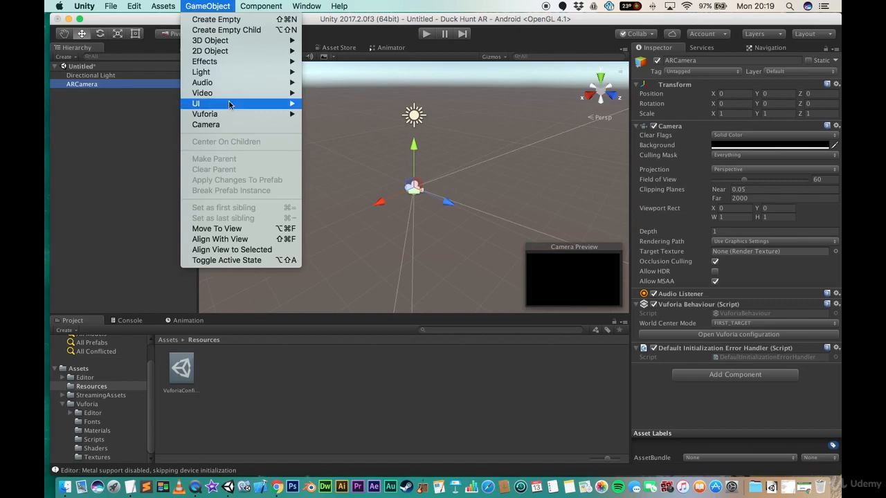
mouse_move(235, 116)
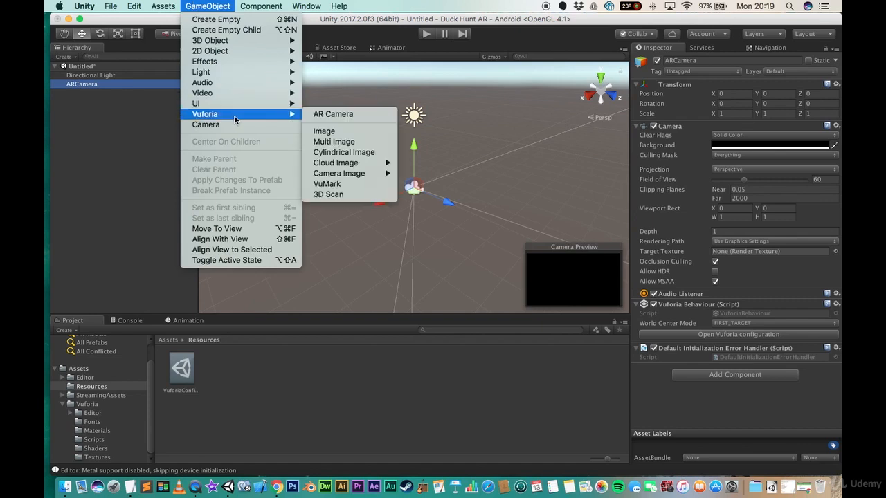
click(328, 132)
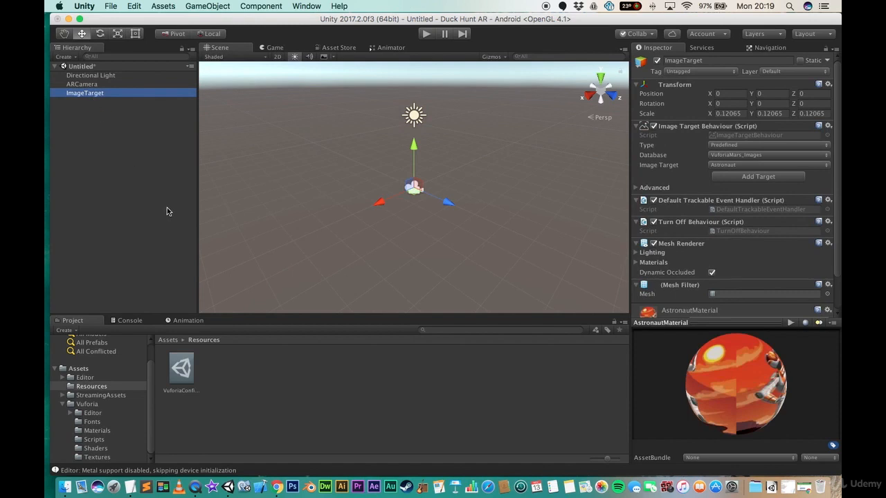
- Search the project assets for ima
click(457, 330)
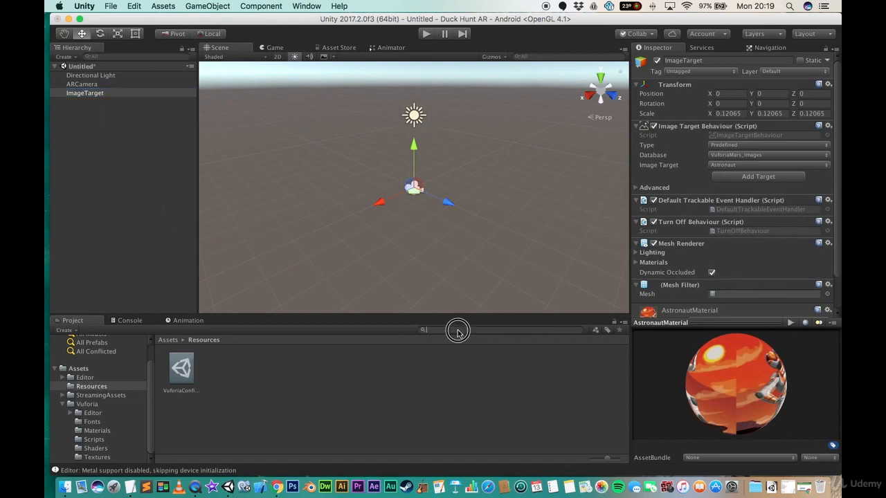
text(image)
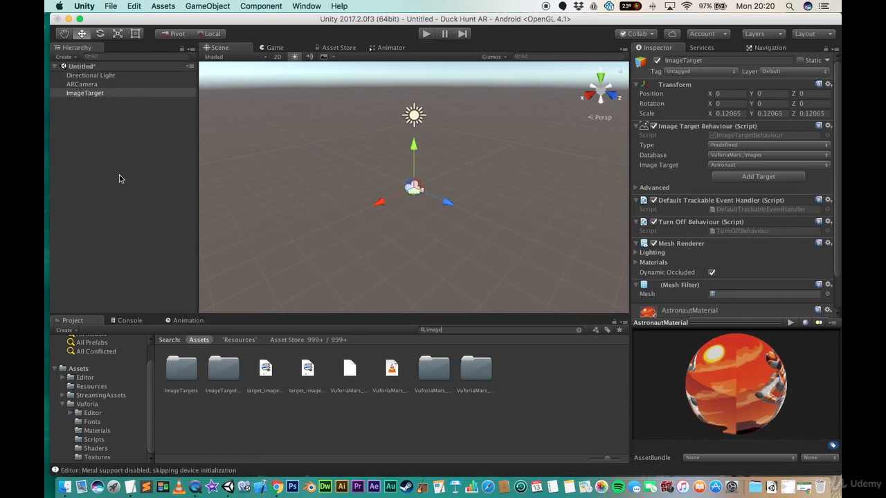
- Import the custom package Ar_Game.unitypackage from Downloads into the project assets, keeping all its files
click(84, 93)
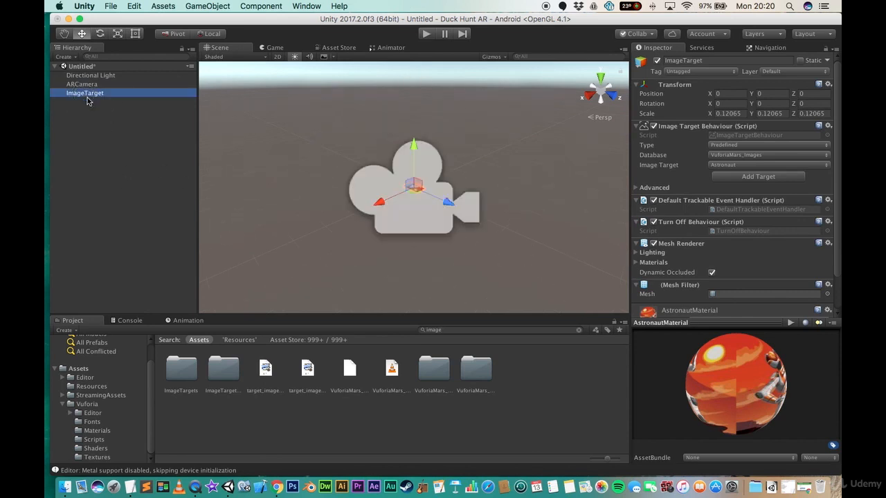
right_drag(263, 184, 446, 218)
scroll(451, 218, up, 5)
right_drag(431, 178, 451, 213)
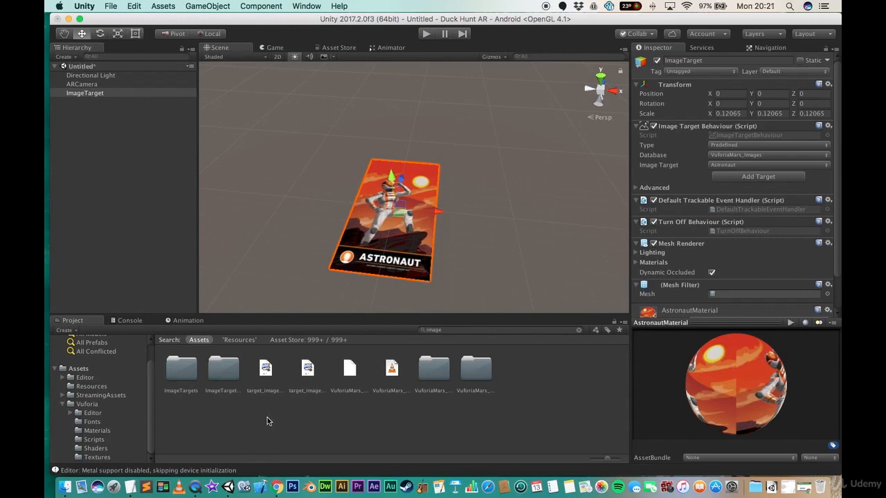
click(78, 369)
right_click(308, 417)
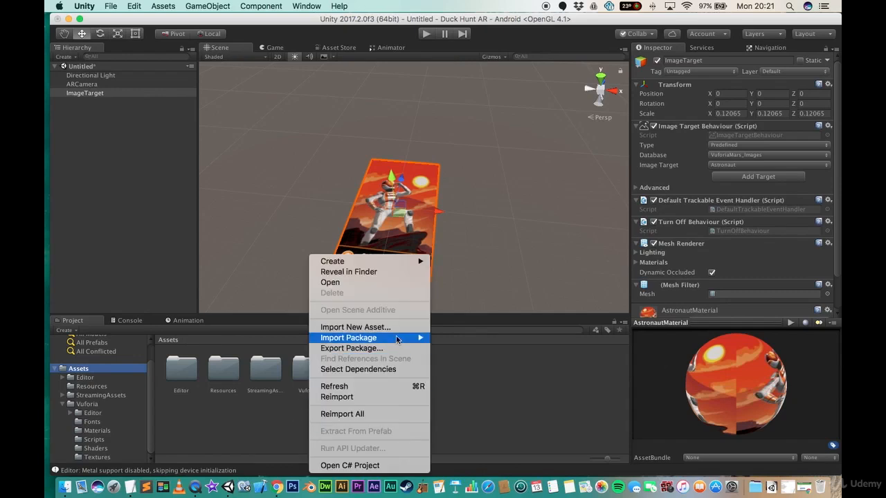
mouse_move(396, 339)
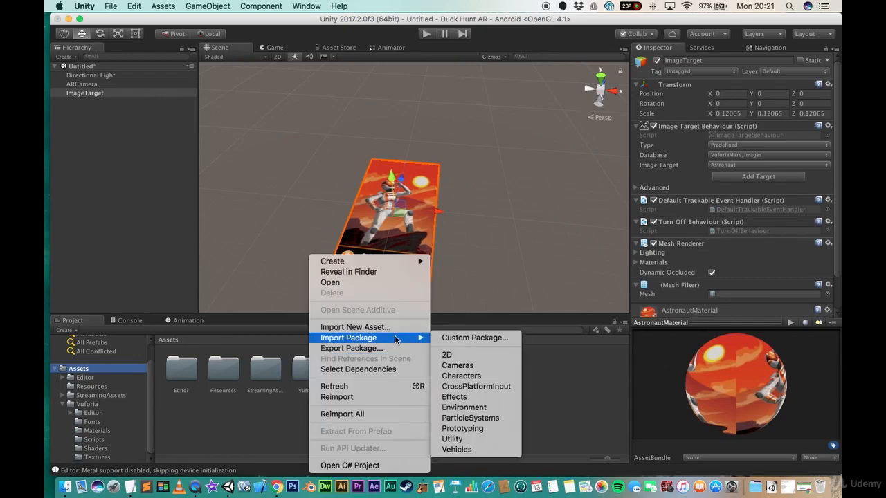
click(474, 339)
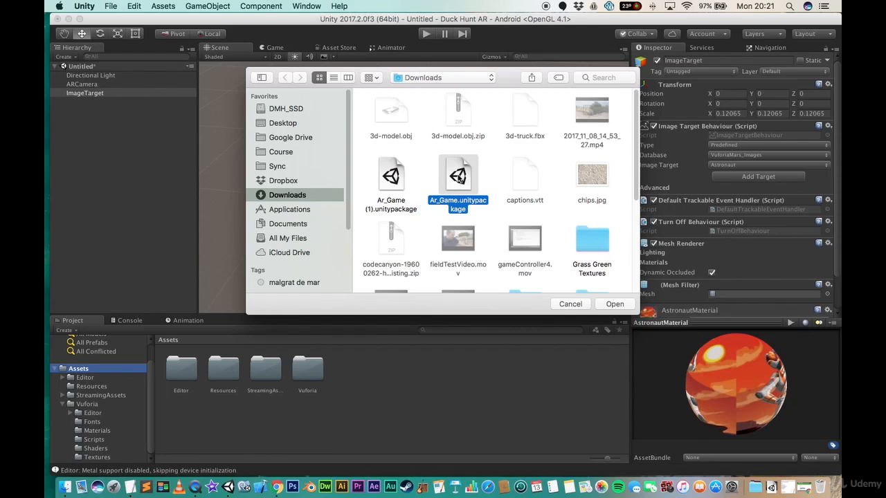
double_click(459, 175)
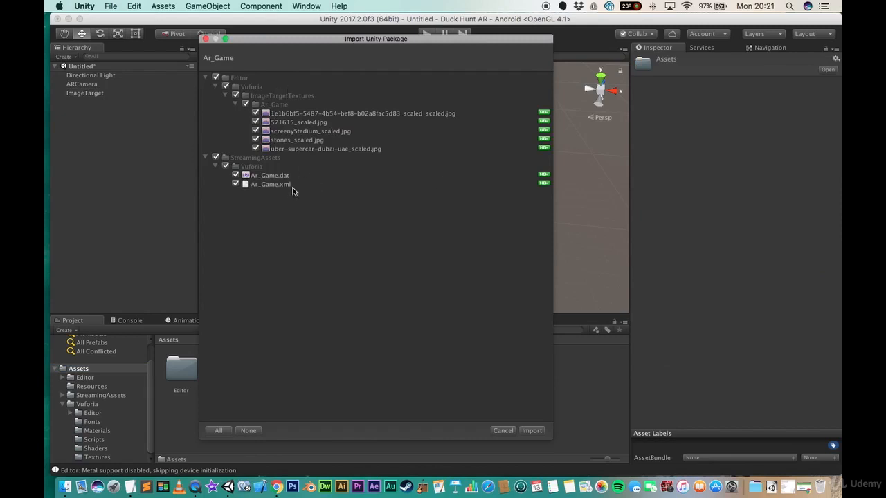
click(533, 431)
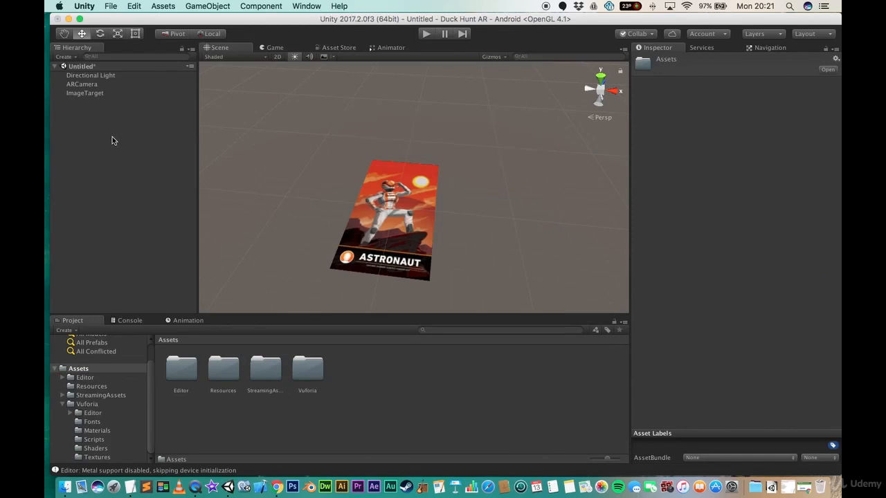
- Set the image target's database to Ar_Game and choose stones as its image target
click(90, 94)
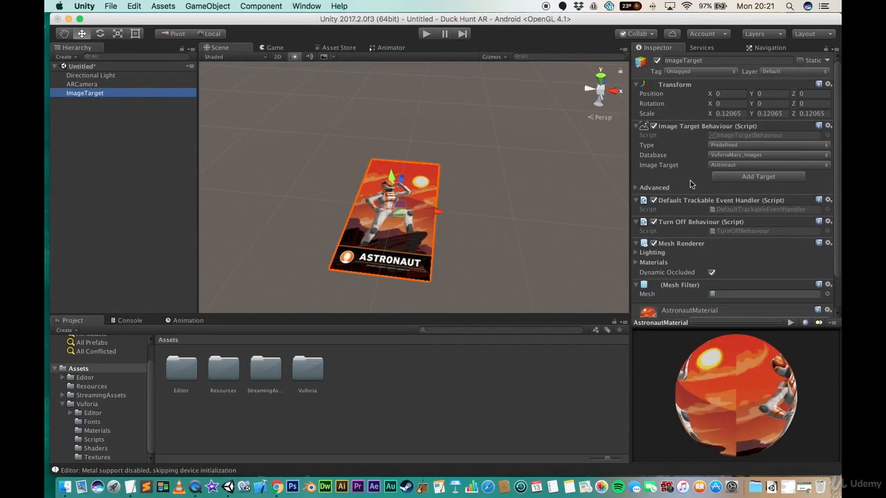
click(717, 154)
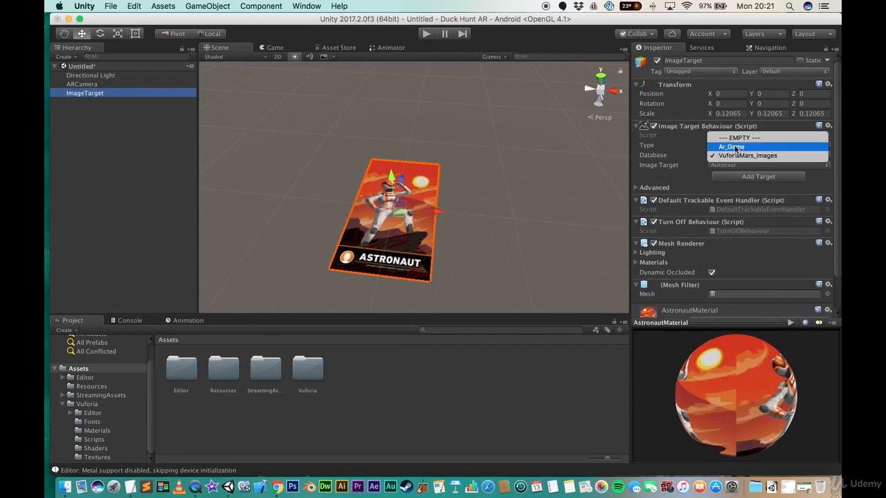
click(743, 147)
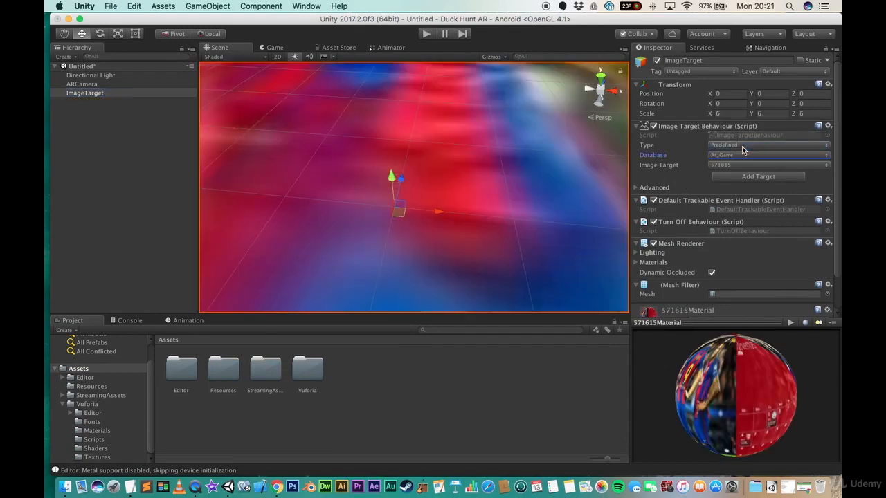
click(746, 165)
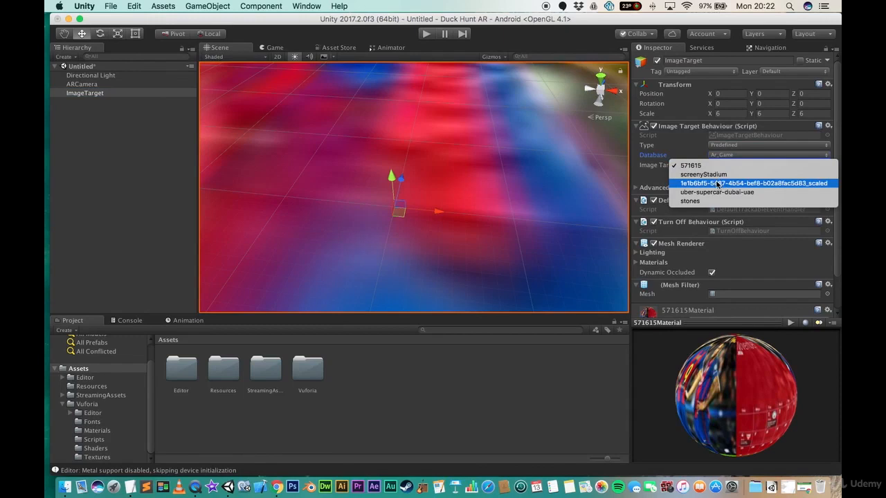
click(705, 201)
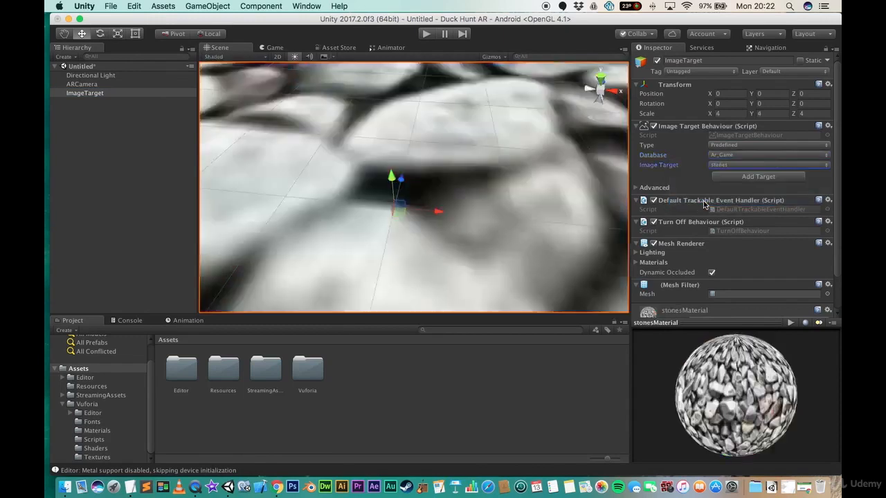
scroll(446, 177, down, 10)
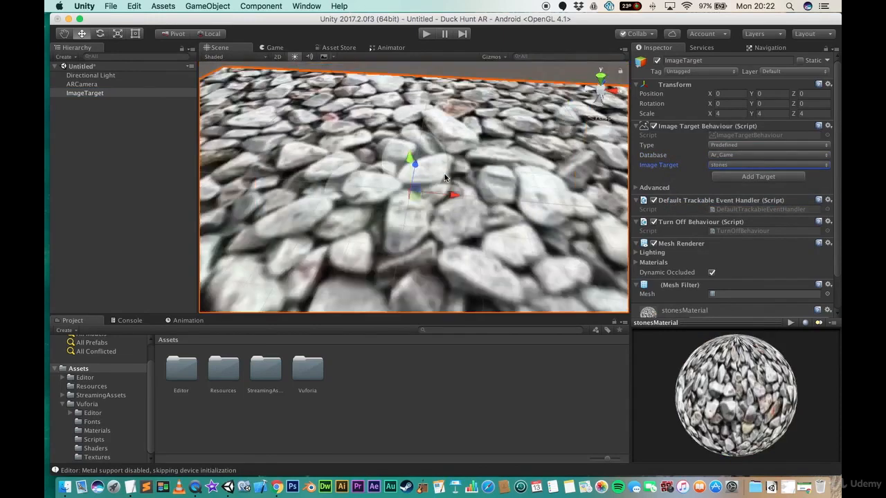
scroll(443, 178, down, 5)
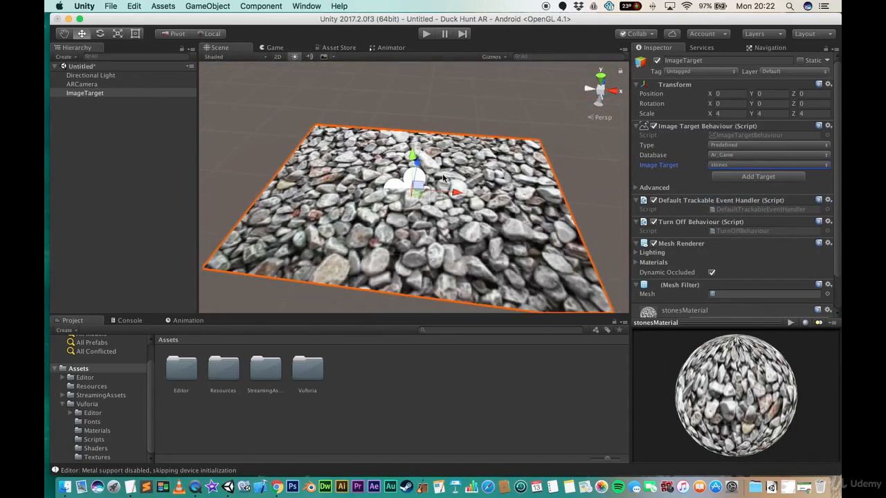
mouse_move(391, 154)
right_down()
mouse_move(417, 165)
mouse_move(392, 166)
right_up()
scroll(410, 169, down, 3)
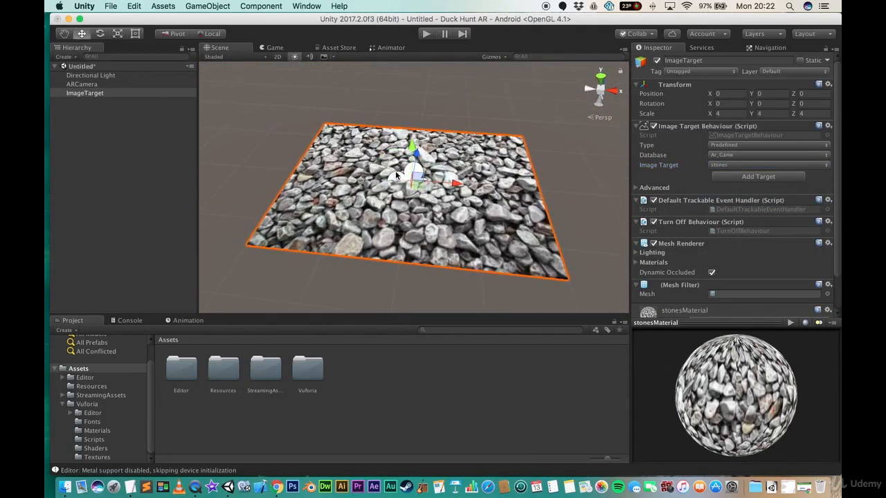
- In the AR Camera's Vuforia configuration, load and activate the Ar_Game database and stop loading the three VuforiaMars databases
click(90, 85)
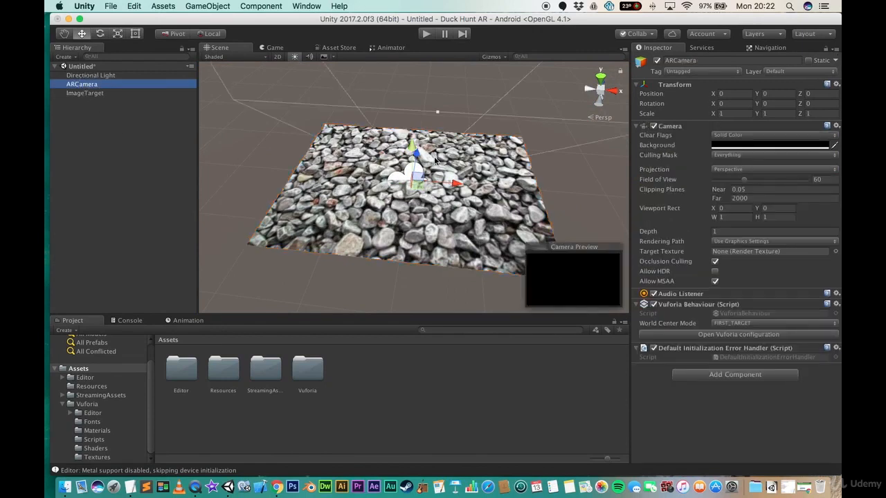
click(738, 335)
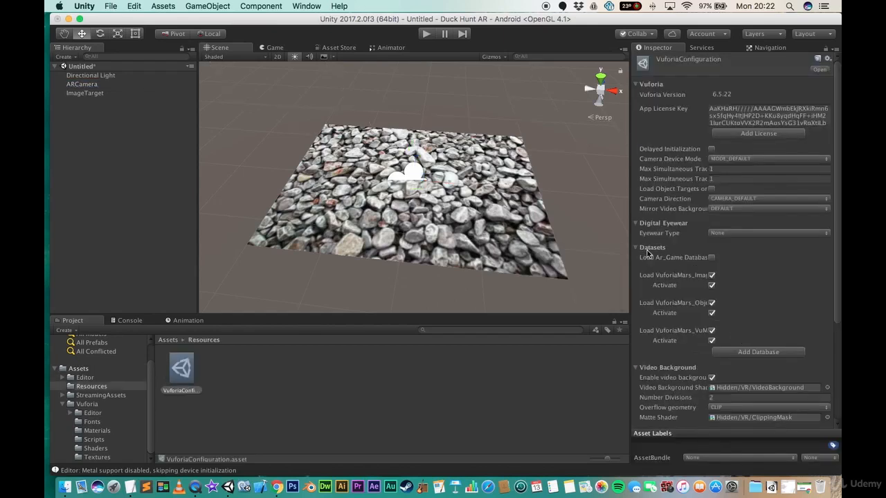
click(712, 258)
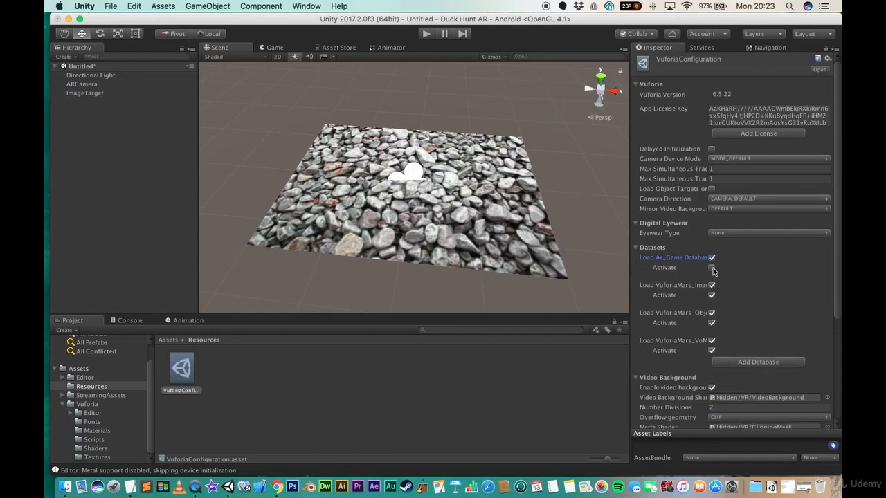
click(712, 267)
click(712, 285)
click(712, 303)
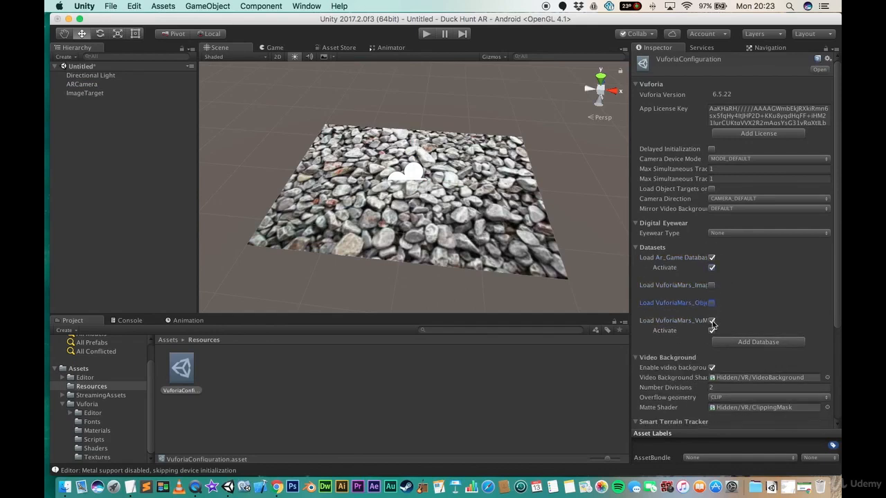
click(712, 321)
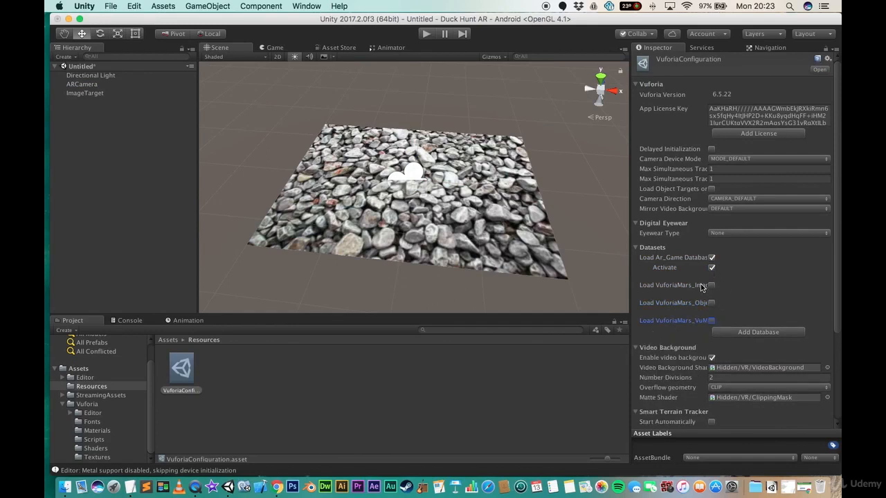
- Create a new folder named Scene in the Assets folder
click(94, 368)
right_click(369, 400)
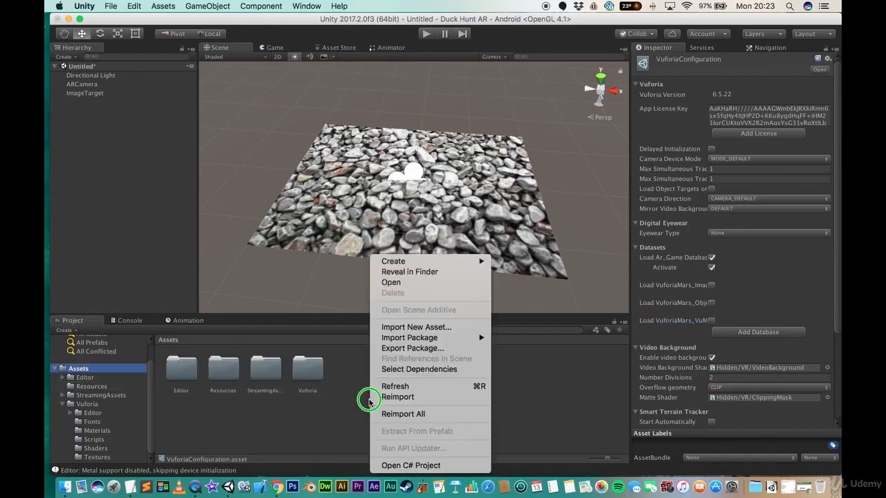
mouse_move(488, 263)
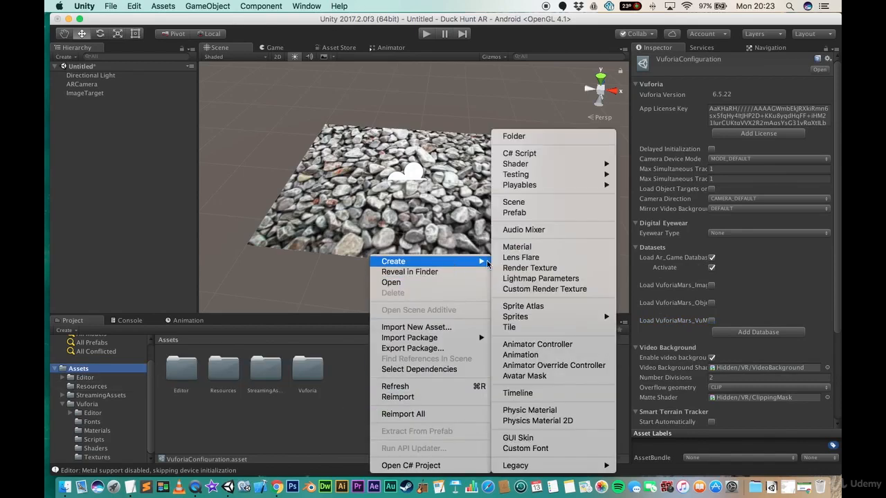
click(526, 137)
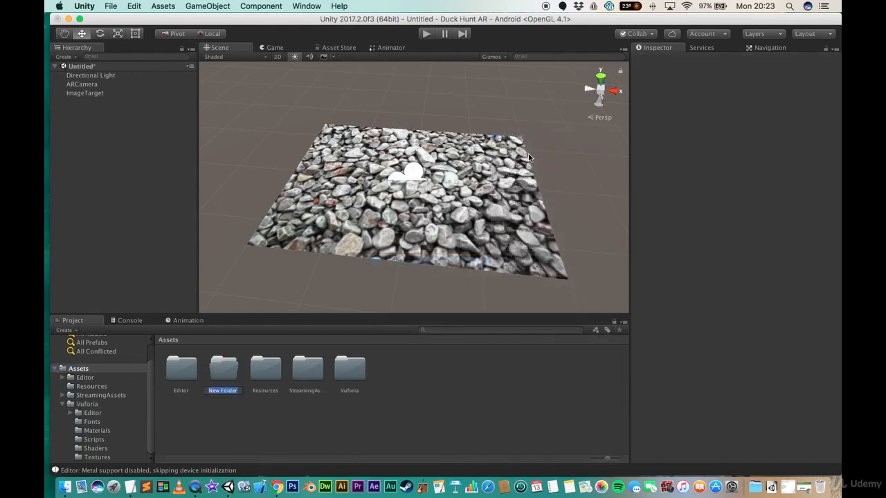
text(Scene)
key(Return)
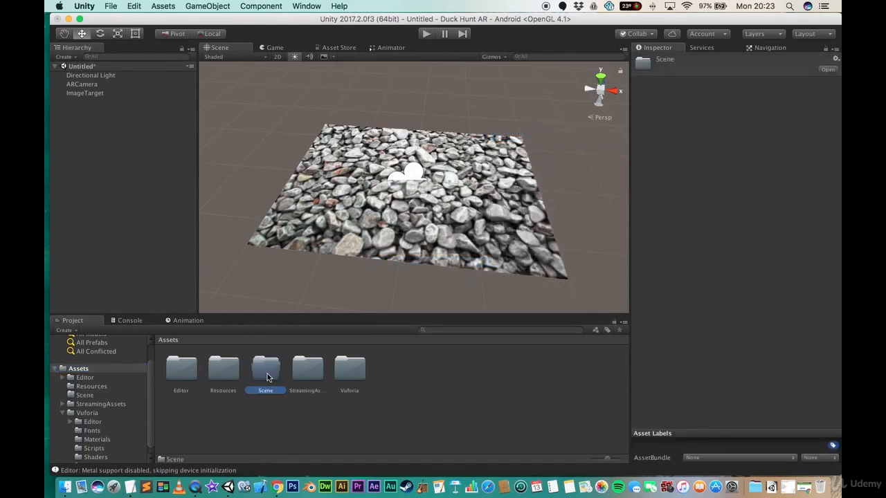
- Save the current scene as main in Assets and move it into the Scene folder
click(112, 7)
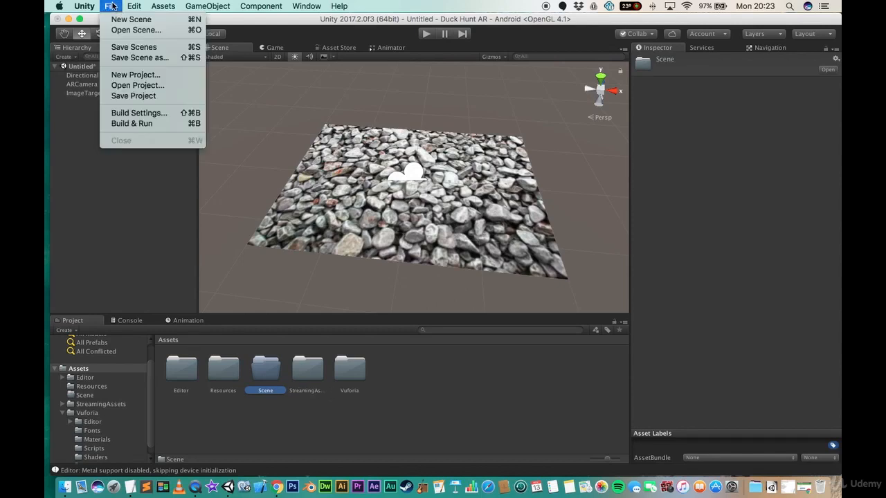
click(128, 48)
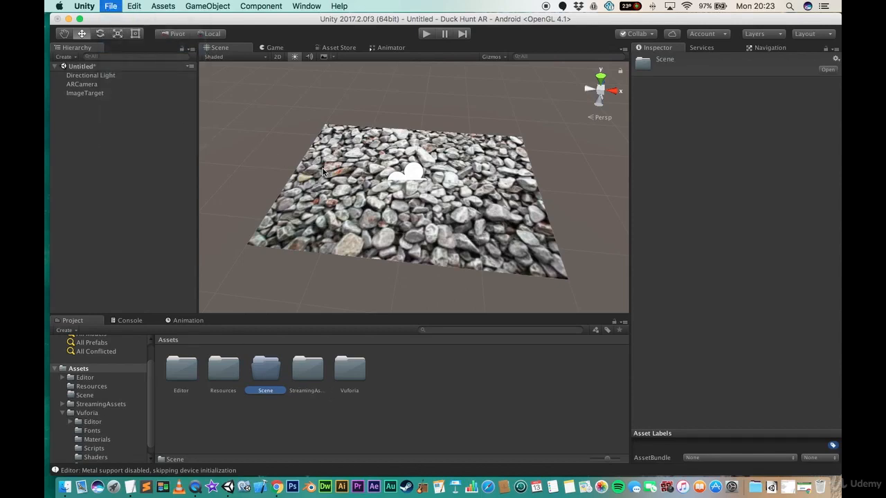
text(main)
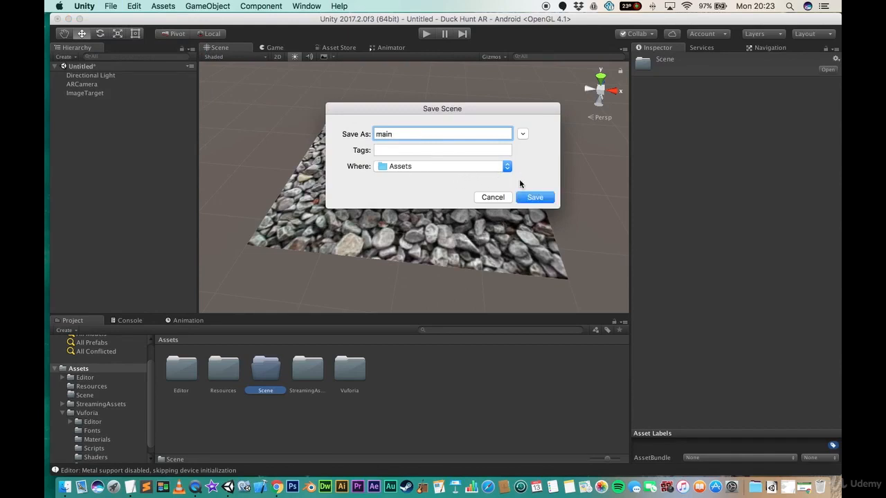
click(535, 197)
click(228, 411)
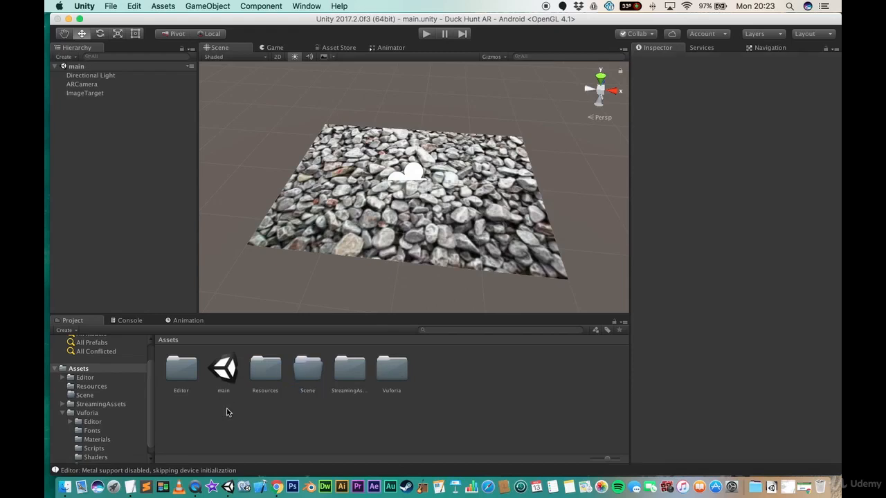
drag(225, 370, 305, 375)
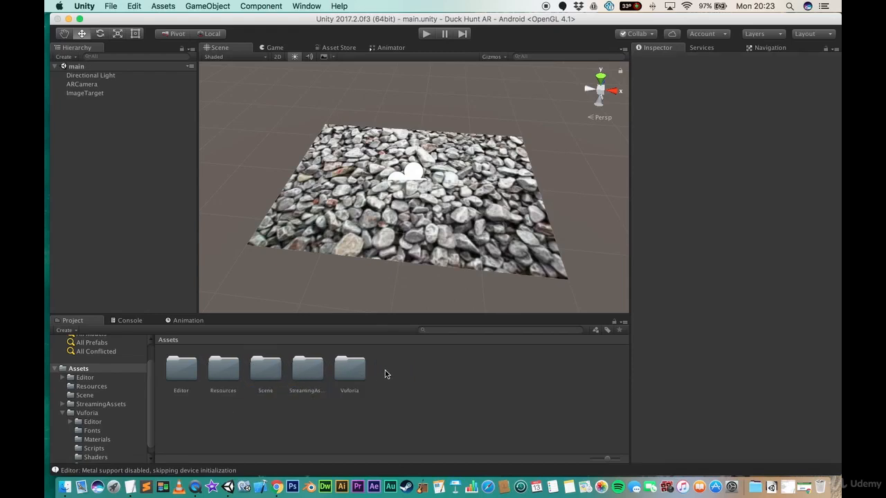
- Add the open main scene to the Scenes In Build list in Build Settings, then close it
click(113, 7)
click(138, 114)
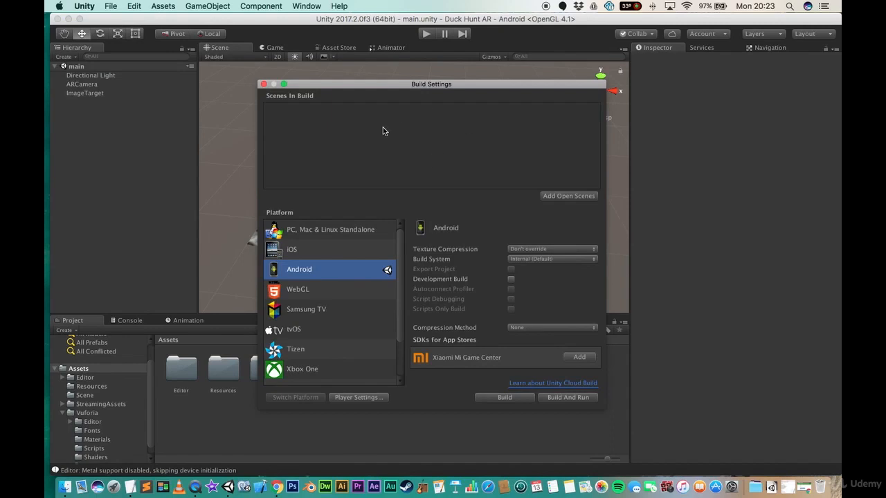
click(559, 196)
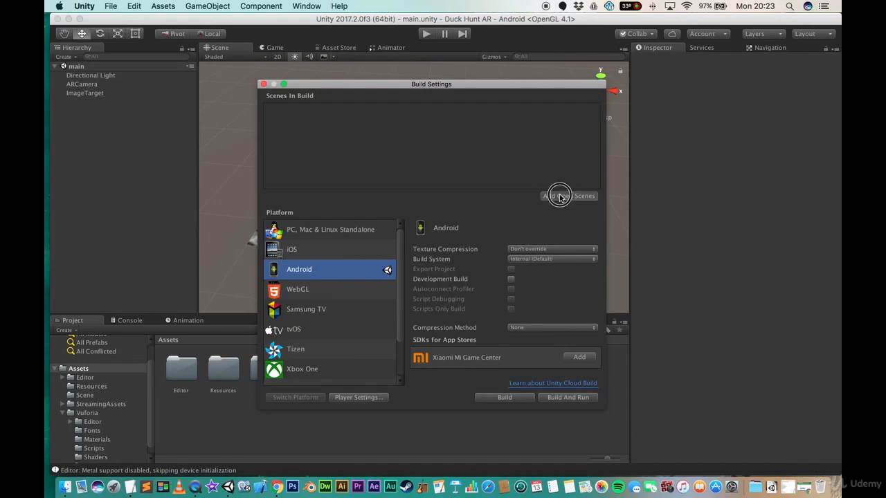
click(264, 85)
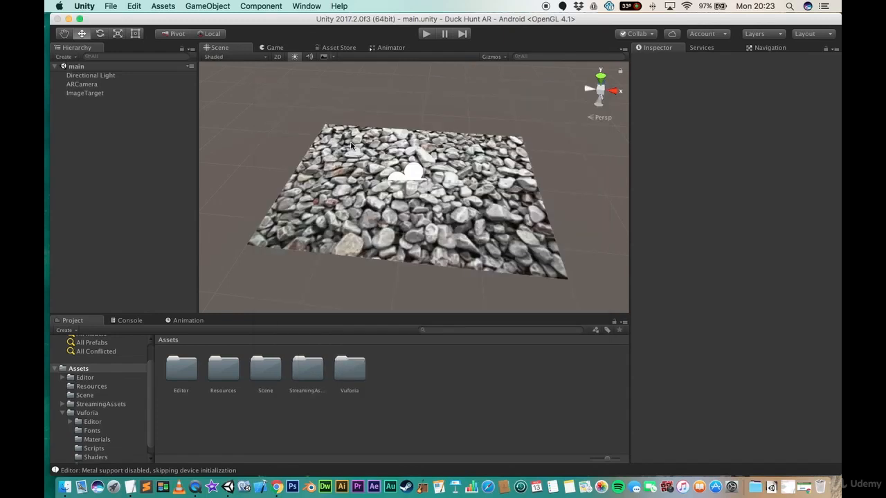
scroll(361, 149, down, 5)
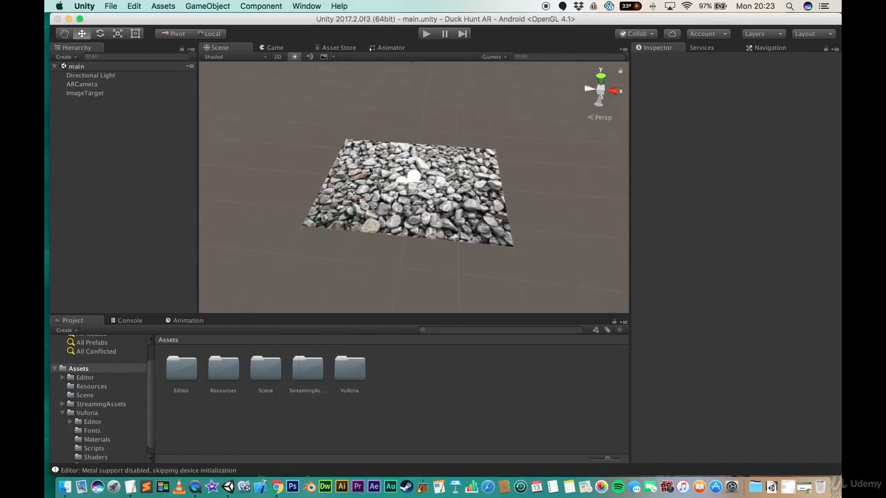
right_drag(403, 192, 401, 145)
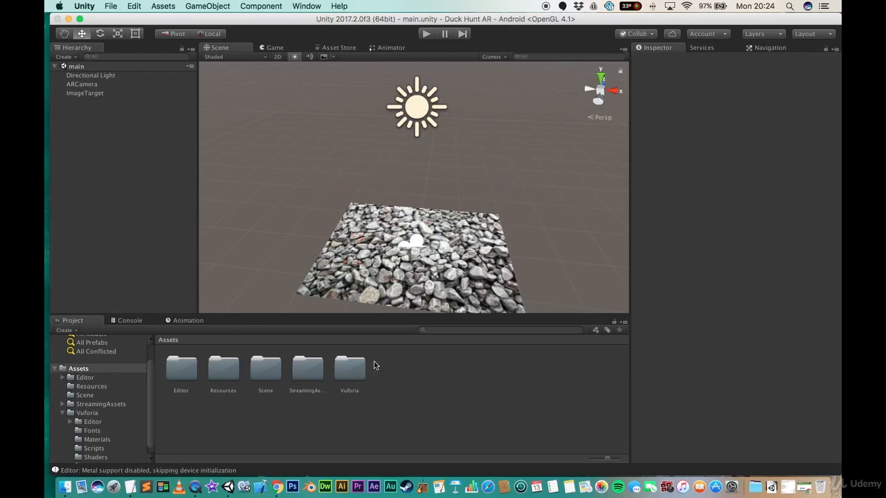
click(192, 6)
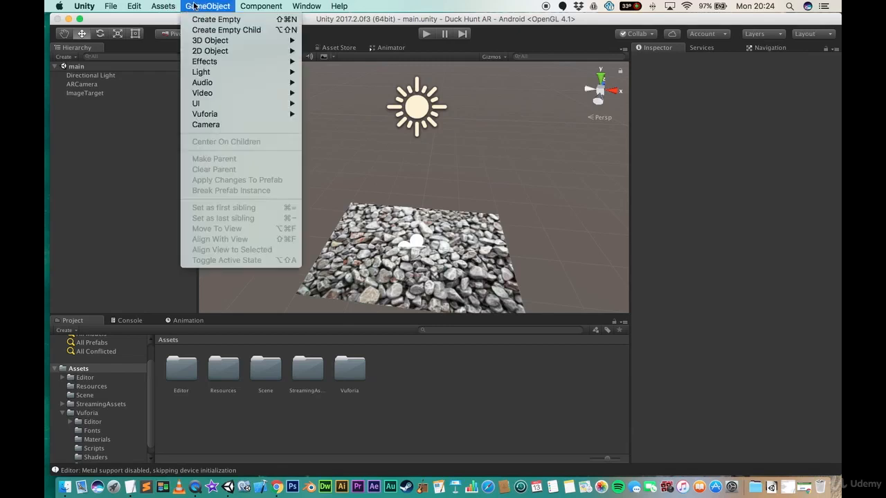
mouse_move(267, 115)
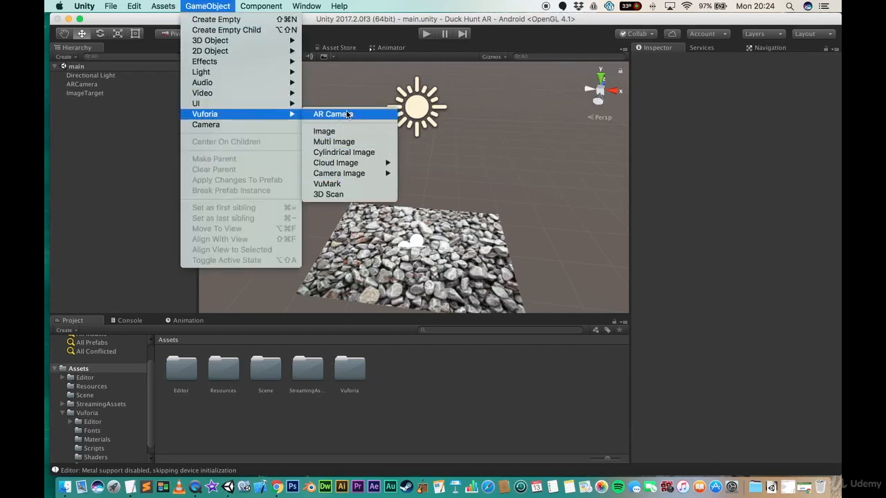
click(152, 155)
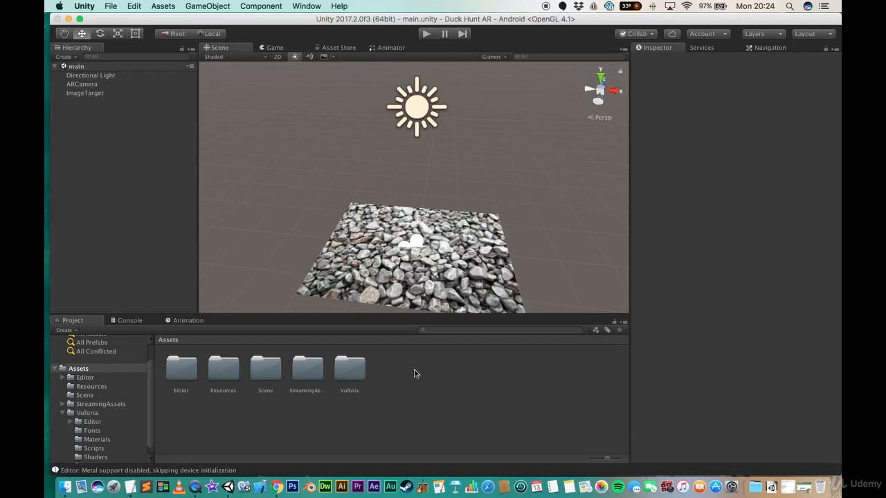
- Select the ImageTarget and enable Extended Tracking in its Advanced image target settings
click(82, 84)
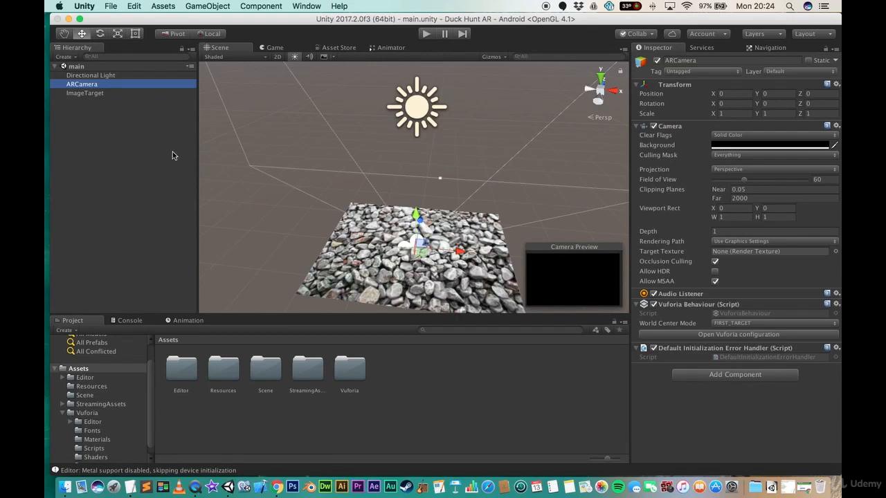
click(89, 95)
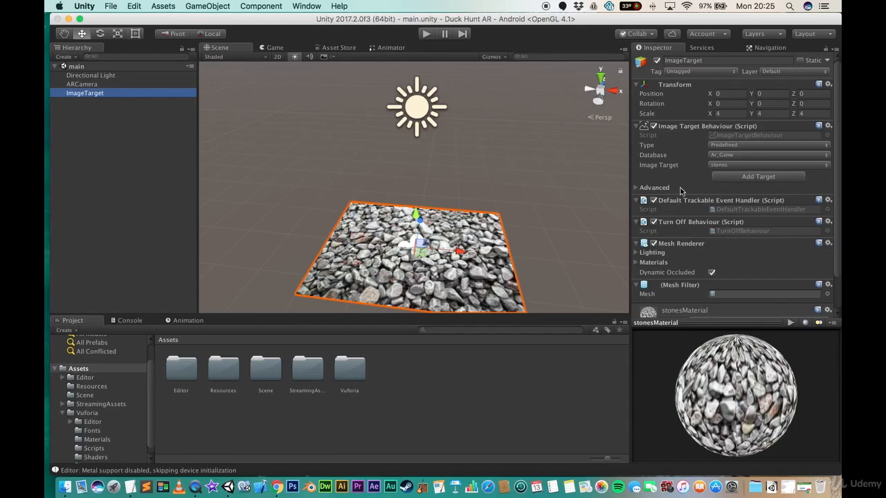
click(636, 188)
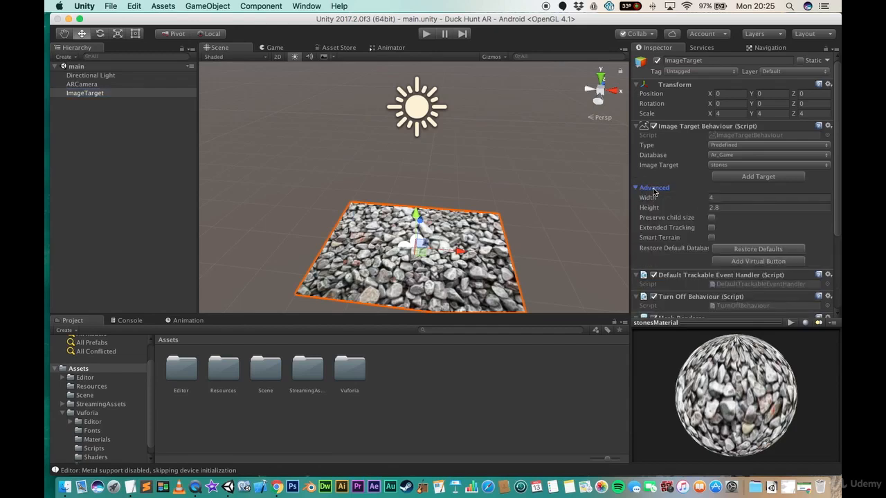
click(712, 228)
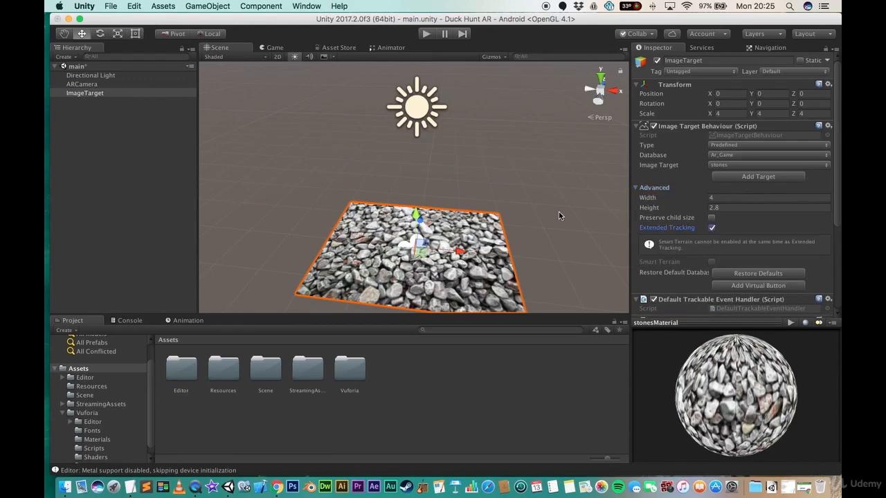
- Save the main scene
scroll(460, 193, down, 3)
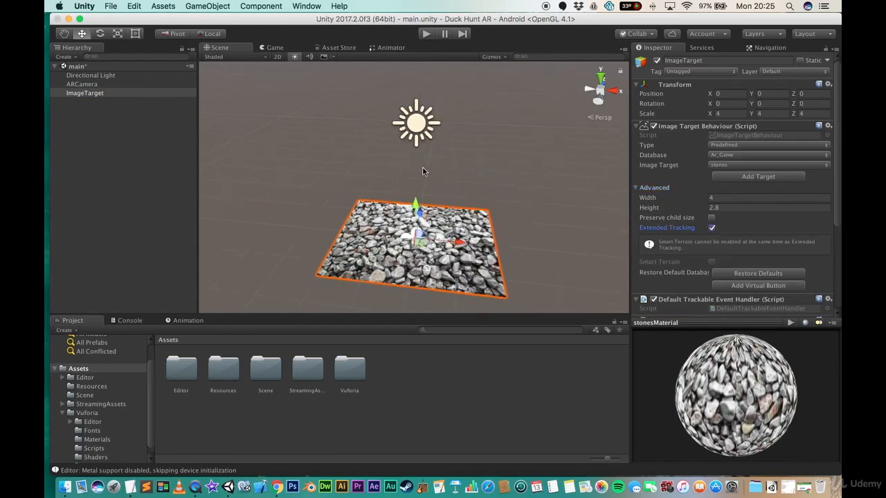
right_drag(423, 171, 396, 215)
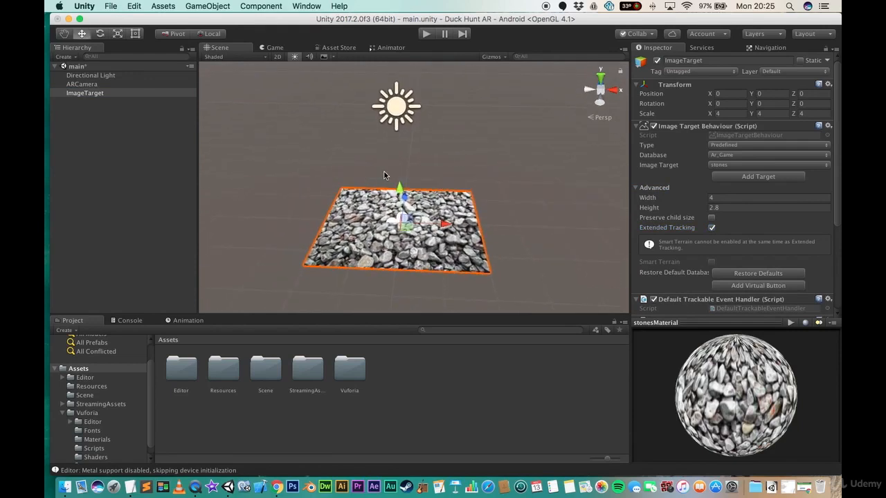
right_drag(412, 171, 426, 191)
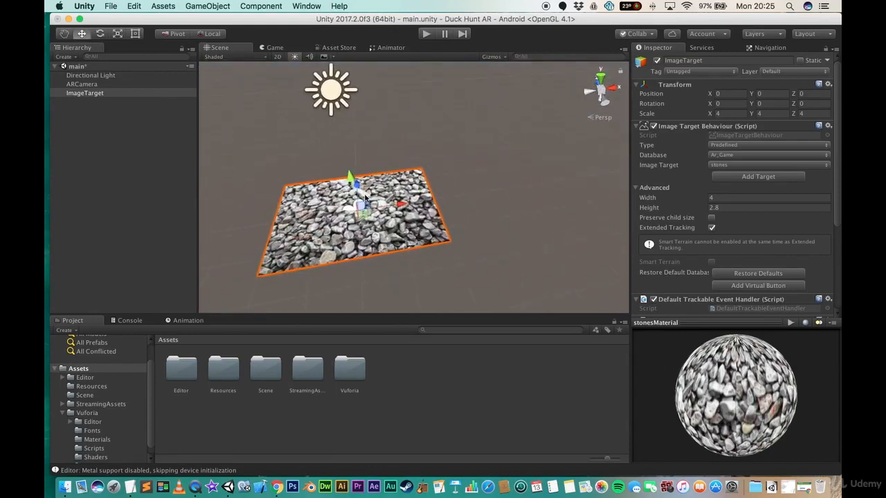
right_drag(451, 174, 544, 97)
alt+drag(424, 75, 399, 162)
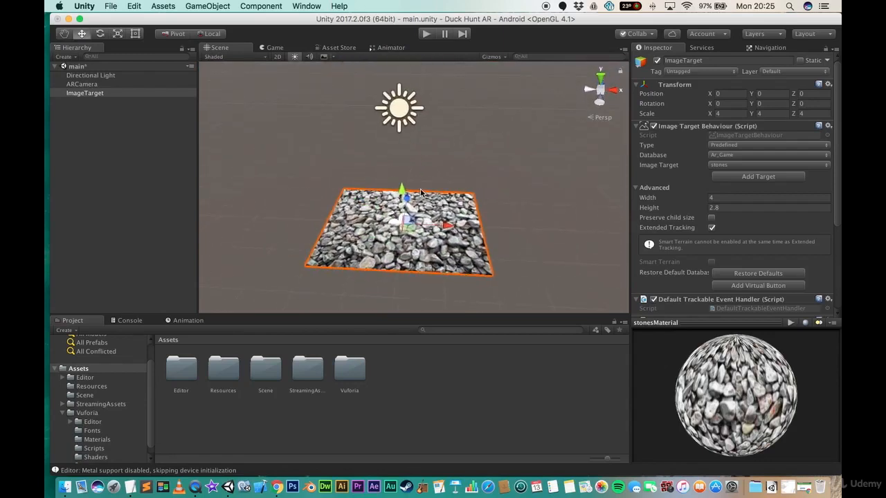
key(super+s)
- Switch to the TextEdit notes, highlight the Import Particle Systems line, and return to Unity
click(788, 488)
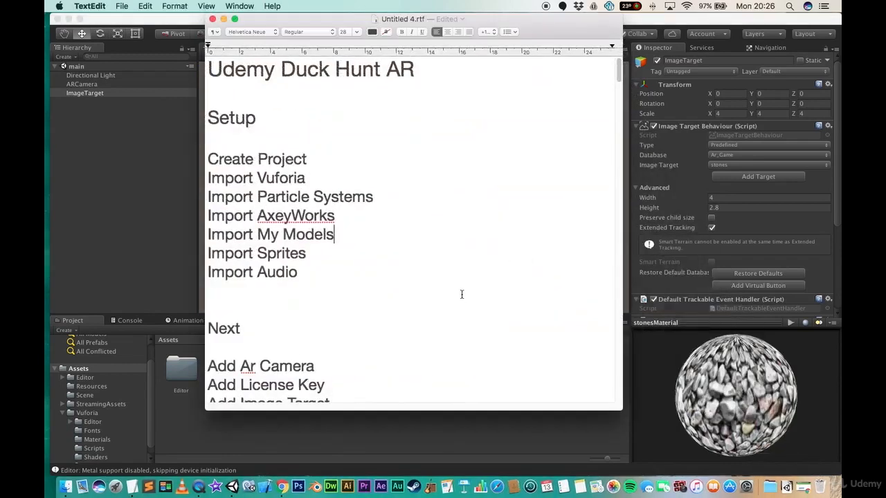
drag(381, 199, 207, 194)
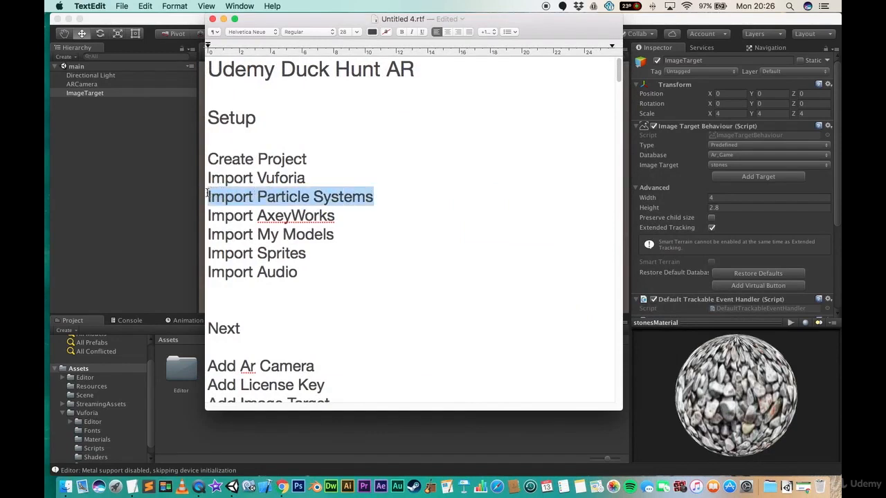
click(223, 18)
click(150, 173)
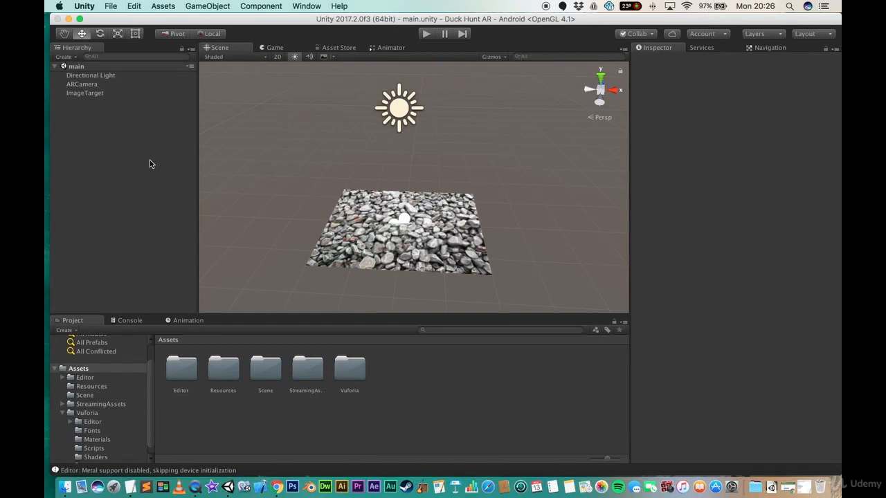
- Import the ParticleSystems standard package with all its assets
click(200, 5)
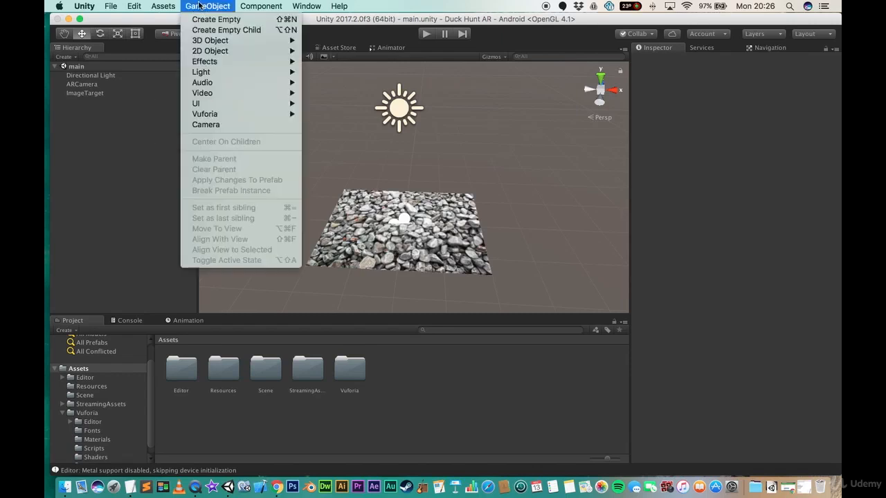
mouse_move(164, 5)
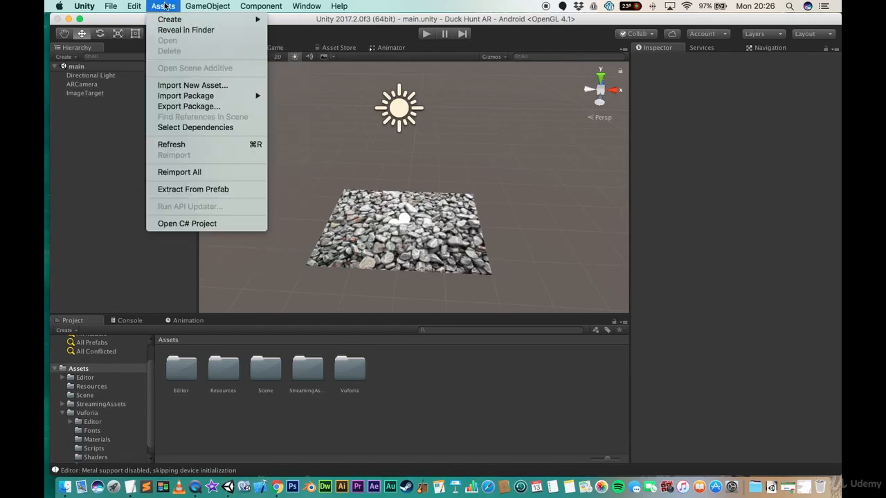
mouse_move(191, 97)
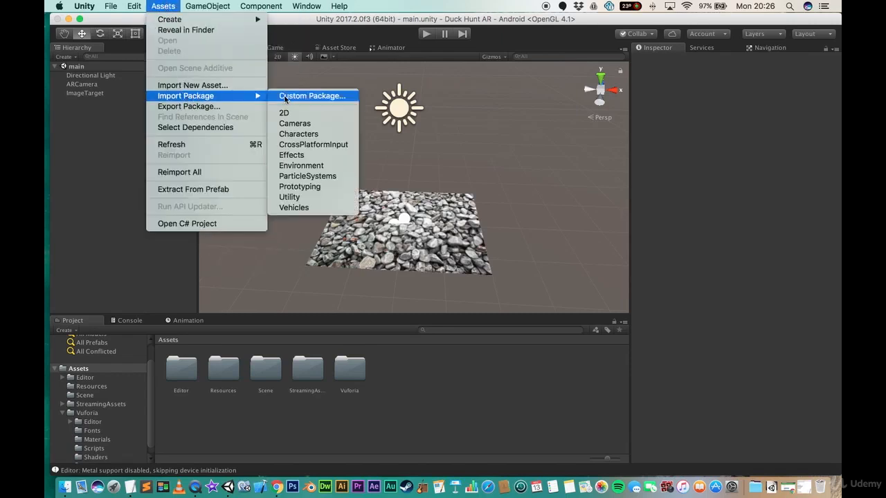
click(310, 176)
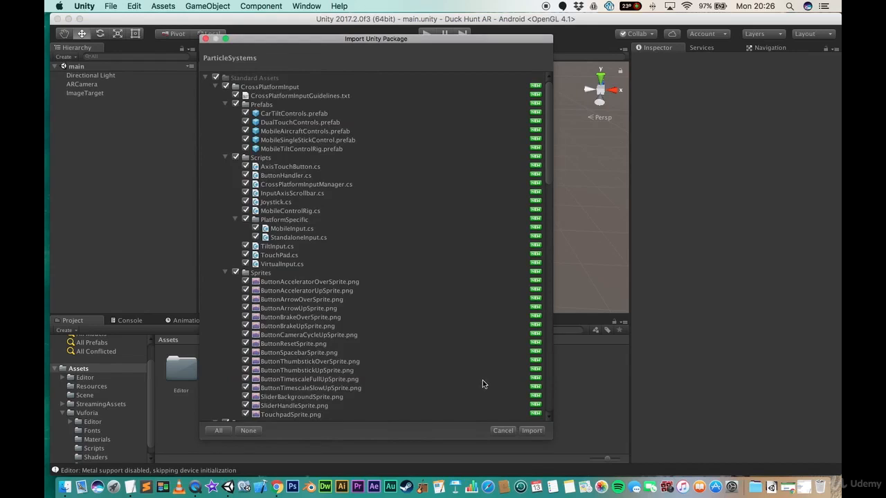
click(532, 432)
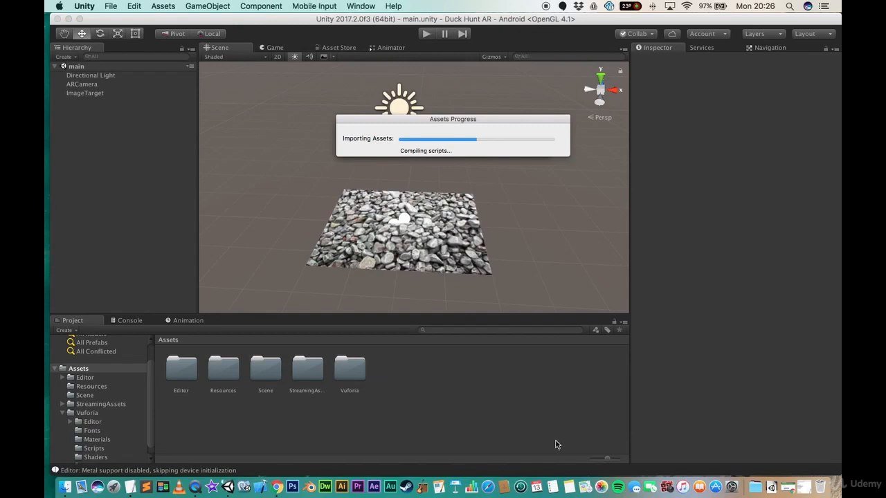
- Open the Asset Store and search for axeyworks
click(803, 487)
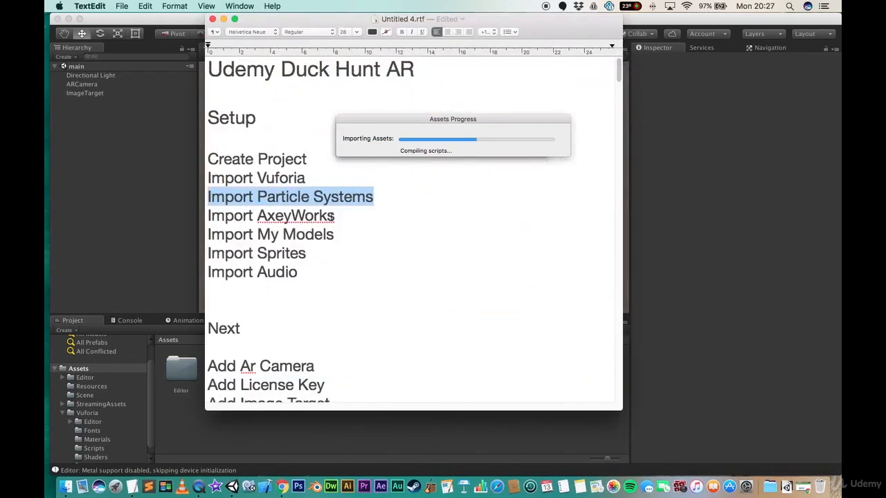
click(664, 217)
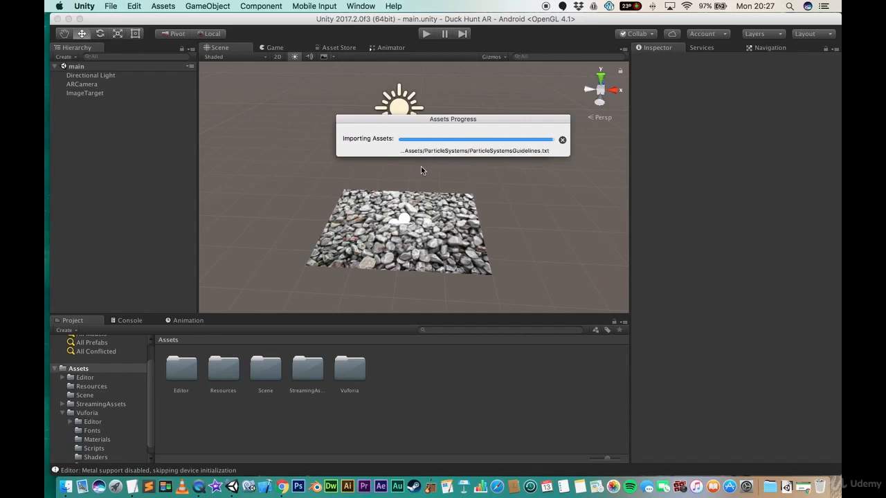
click(334, 48)
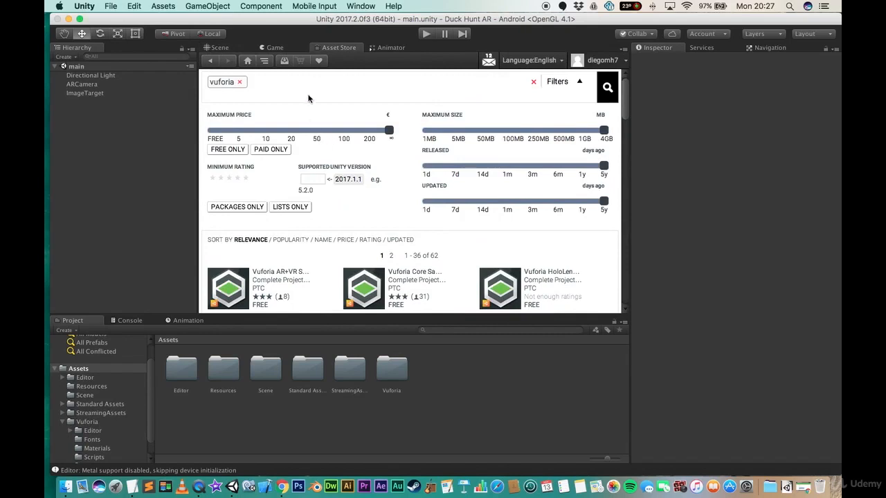
click(239, 82)
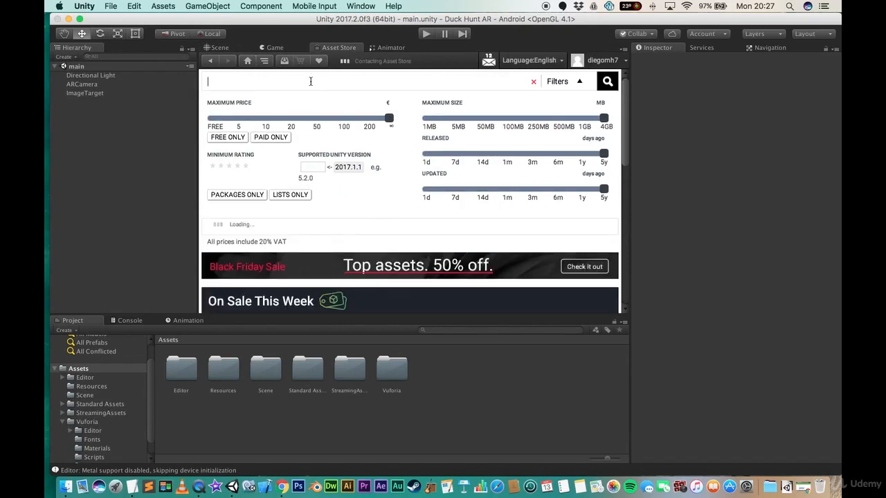
text(easywater)
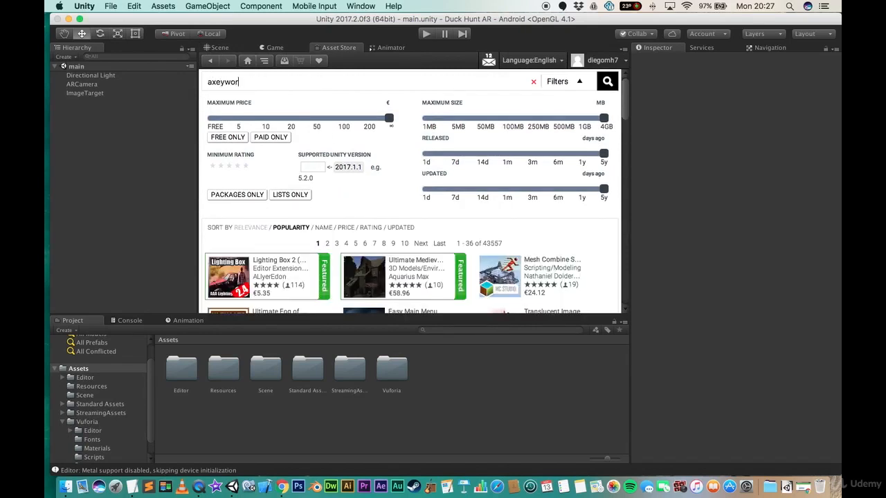
key(Return)
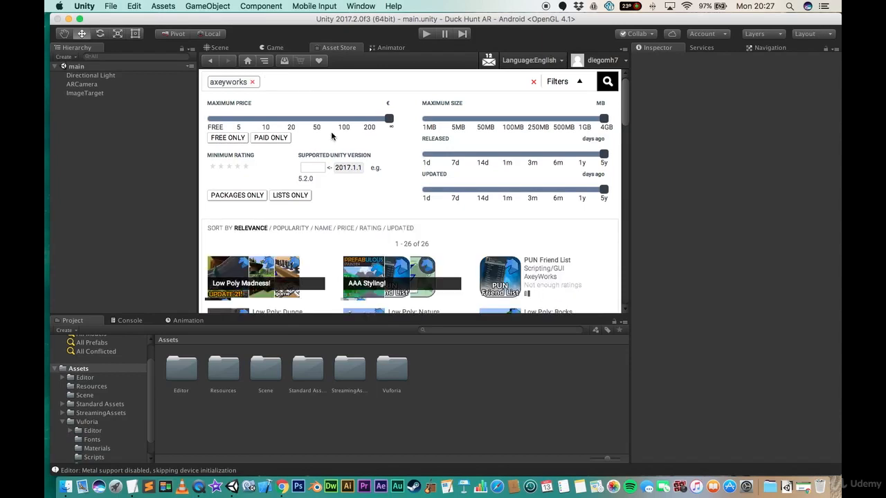
- Filter the axeyworks search results to free assets only
scroll(327, 160, down, 1)
scroll(318, 170, down, 4)
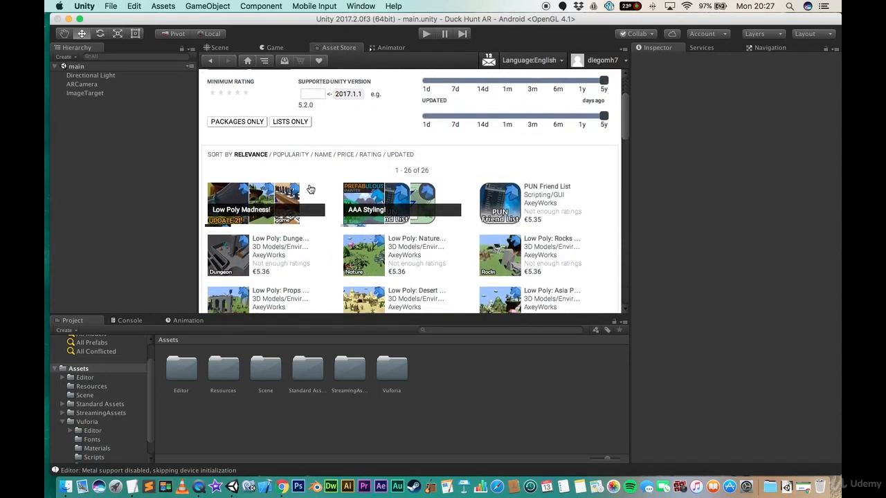
scroll(309, 193, up, 5)
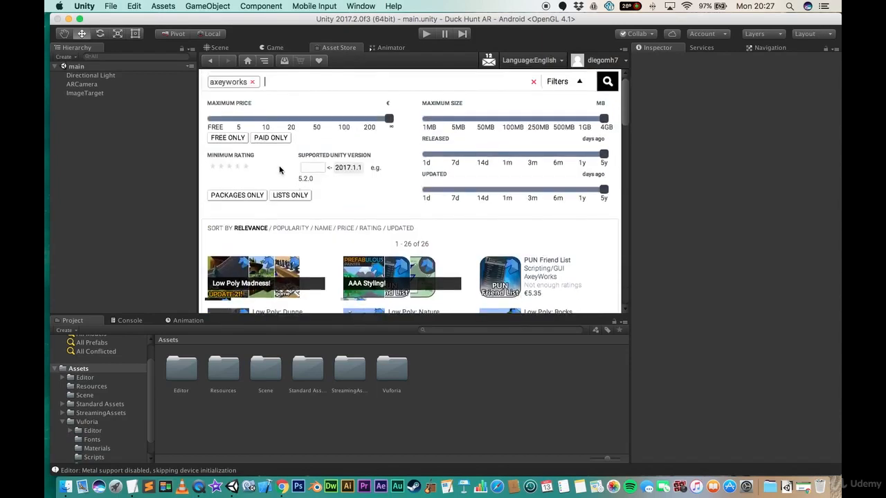
click(225, 138)
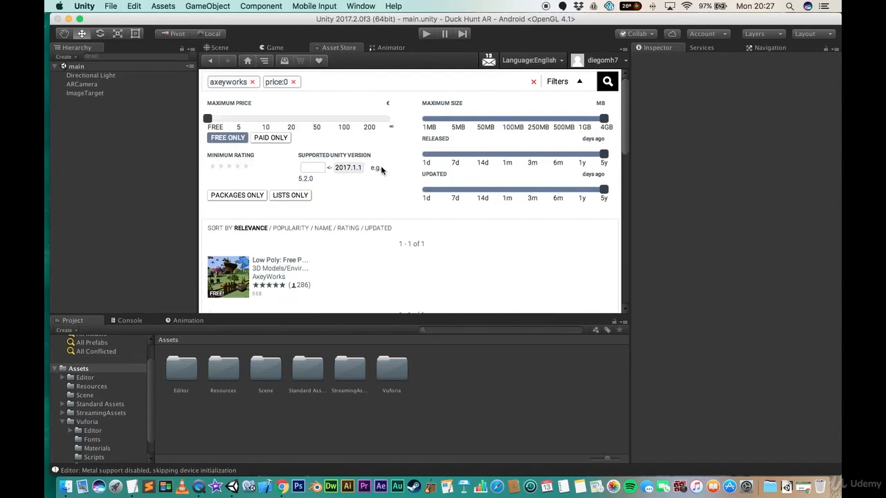
- Open the AxeyWorks Low Poly: Free Pack page and import the whole package with all its assets
scroll(374, 186, down, 1)
scroll(374, 186, down, 1)
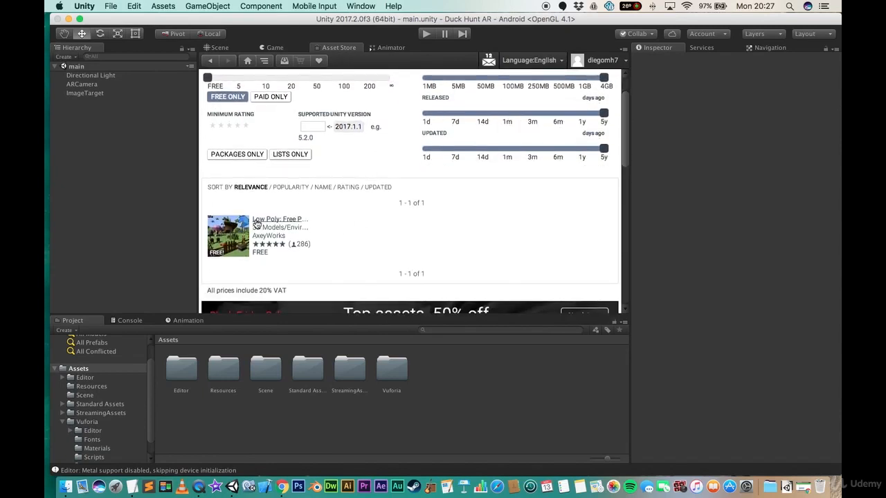
click(286, 221)
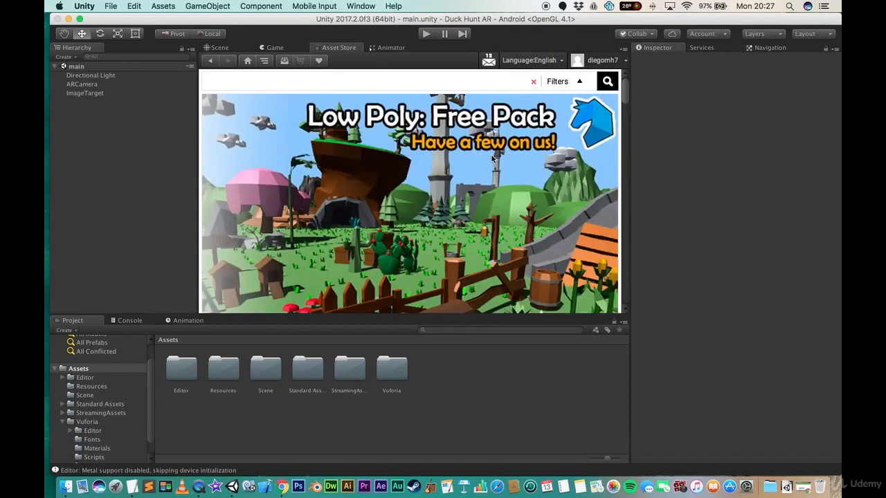
scroll(338, 227, down, 2)
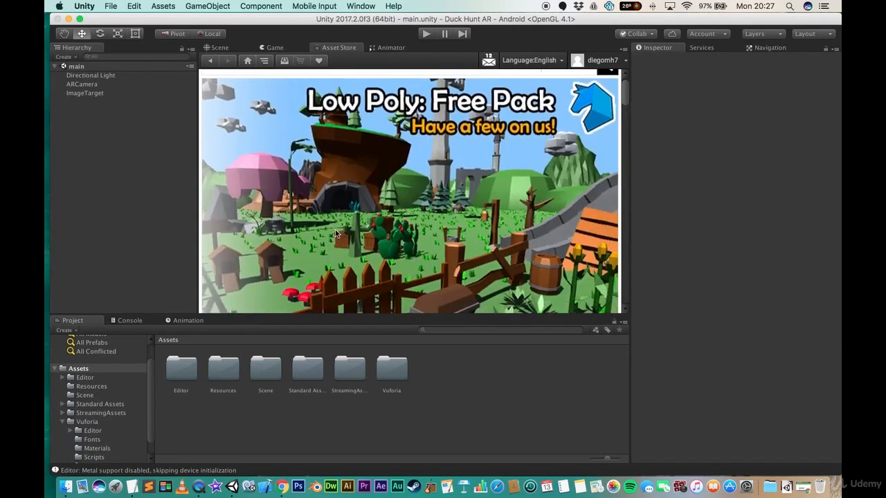
scroll(336, 231, down, 3)
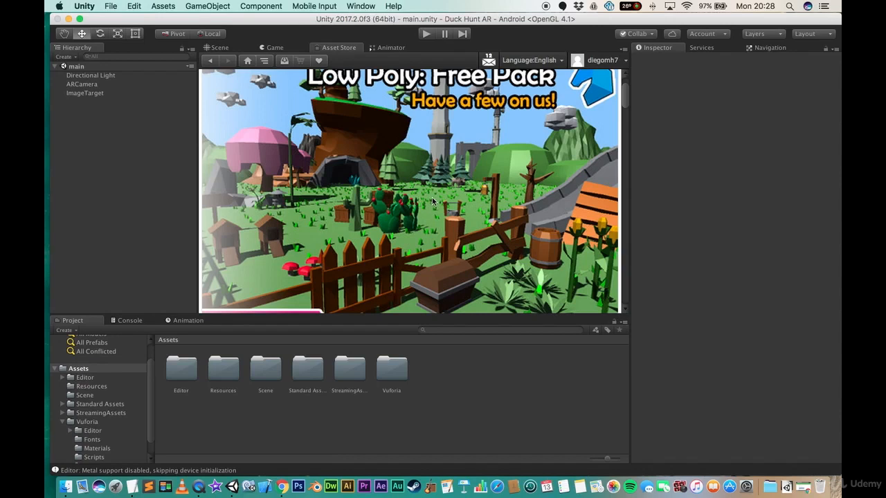
scroll(432, 201, down, 1)
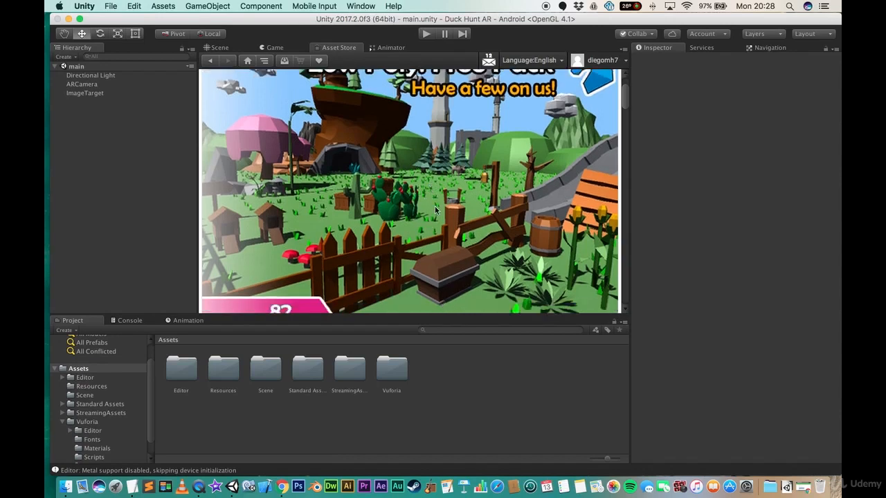
scroll(433, 215, down, 10)
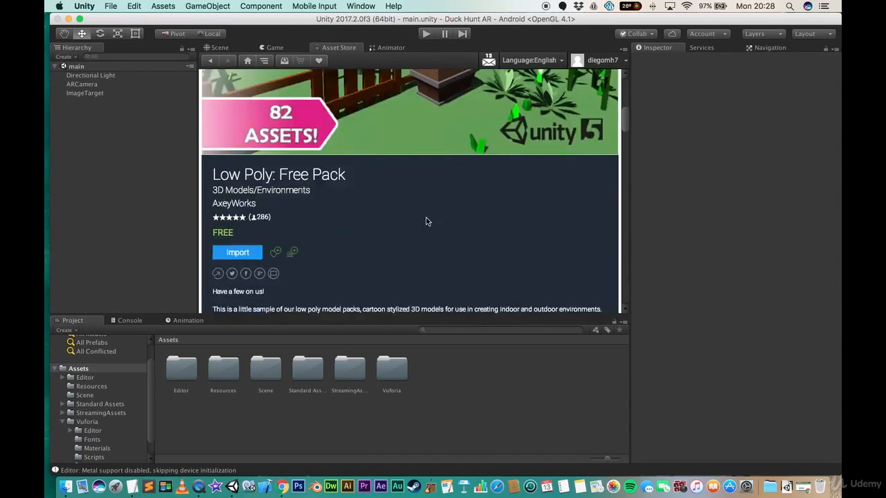
scroll(424, 219, down, 2)
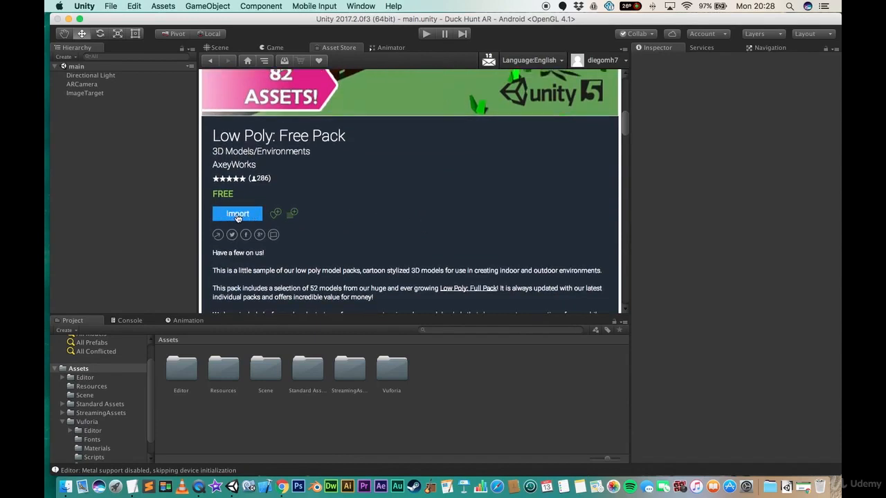
click(238, 214)
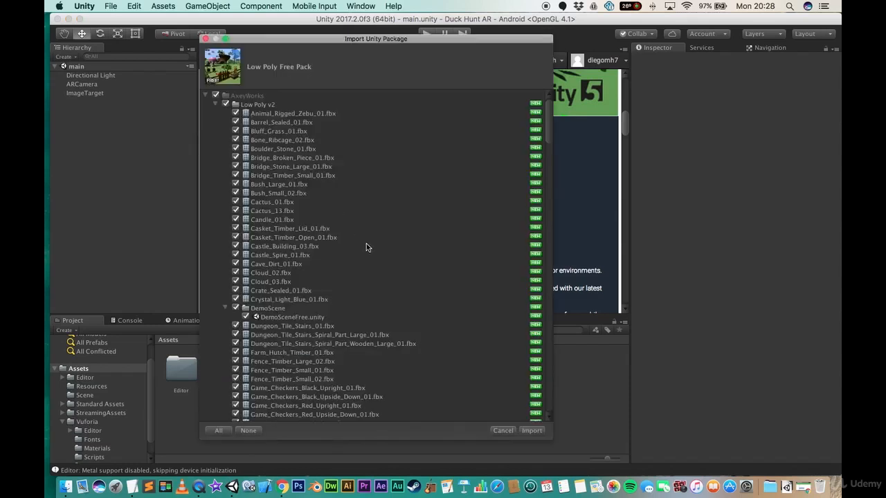
click(533, 431)
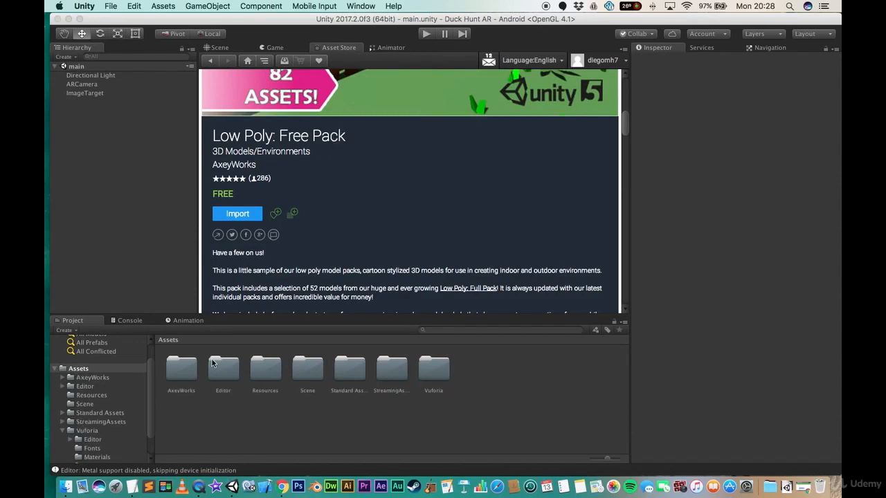
- Open the AxeyWorks Low Poly v2 folder and preview the models in its first rows
click(183, 366)
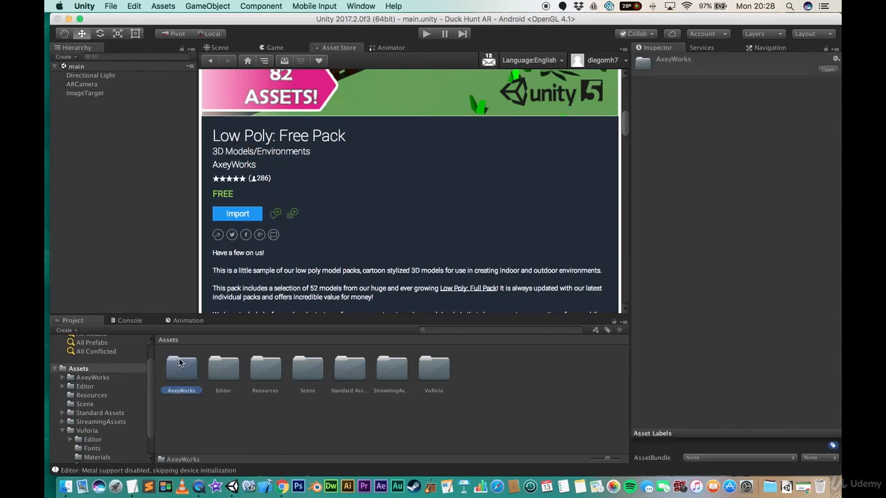
double_click(182, 372)
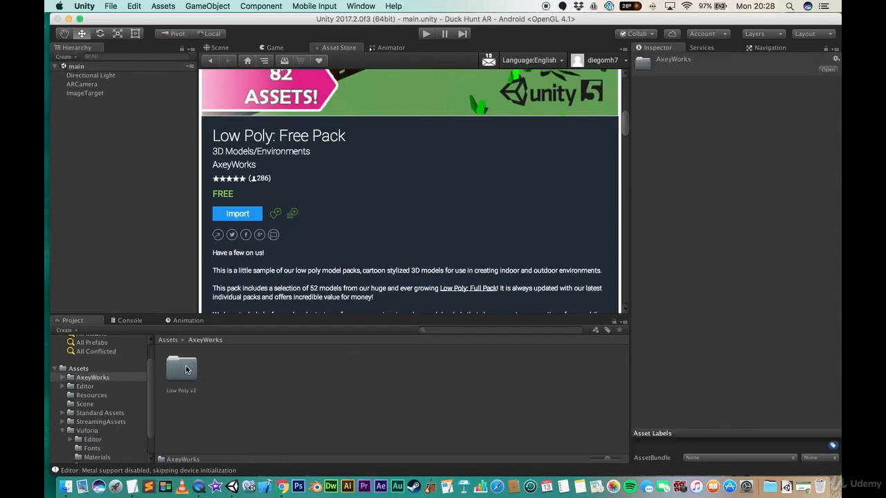
double_click(184, 369)
click(194, 369)
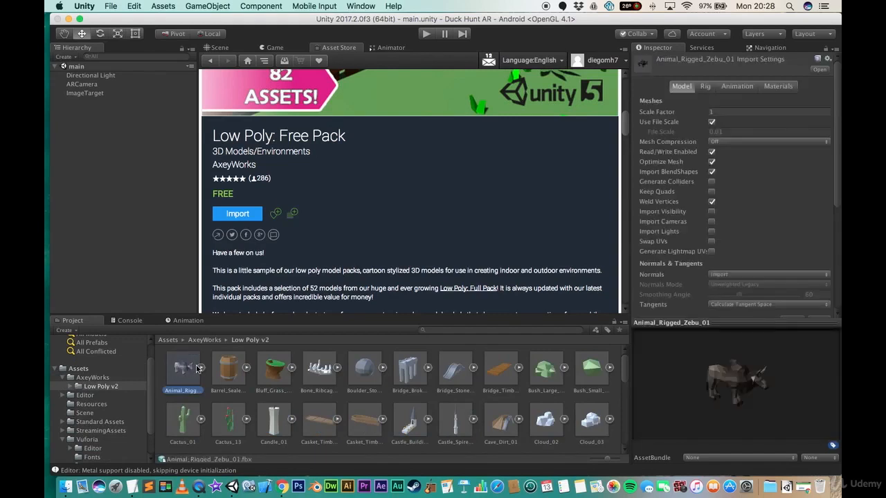
click(239, 370)
click(277, 369)
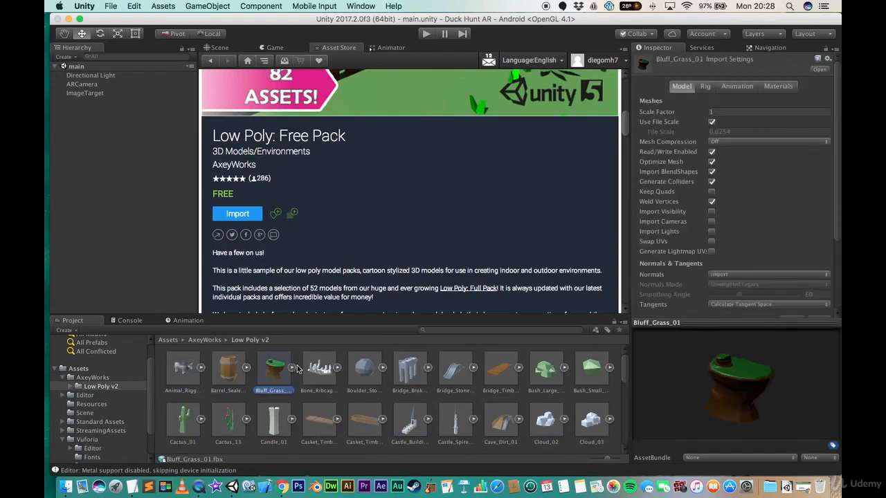
click(309, 369)
click(361, 369)
click(408, 368)
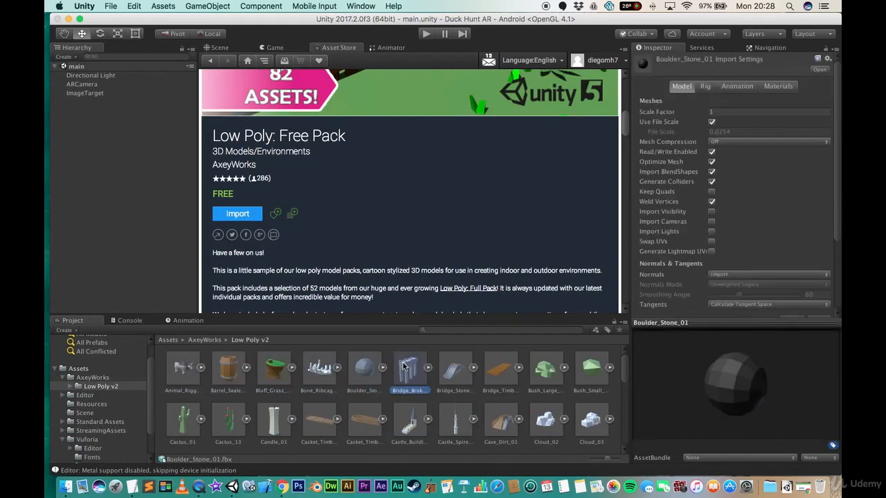
click(457, 371)
click(502, 370)
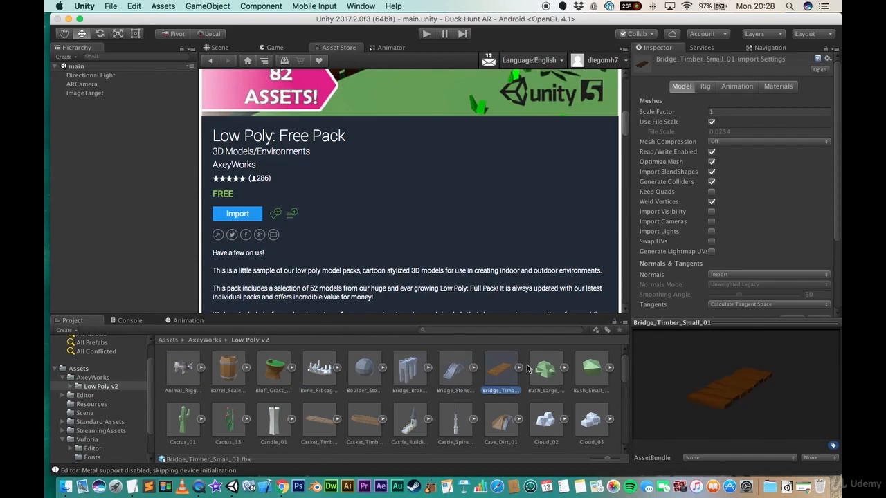
click(541, 369)
click(590, 367)
click(591, 419)
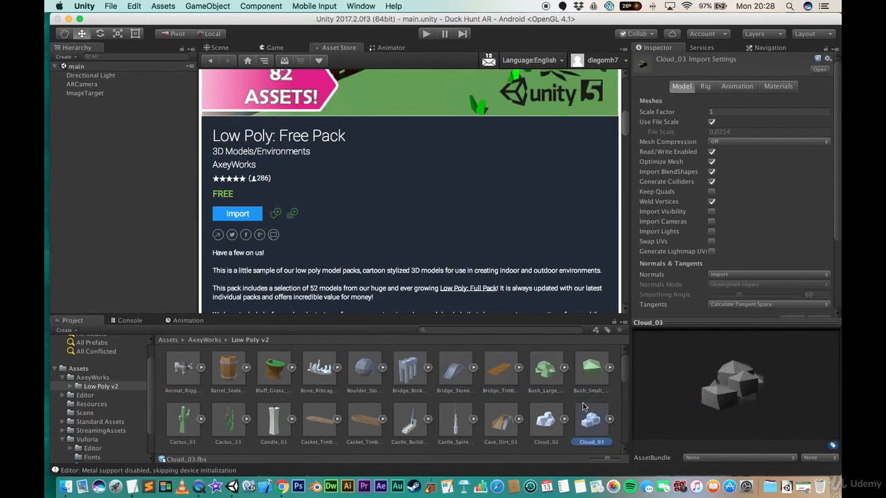
- Scroll through and preview the remaining Low Poly v2 models, then go back to the Assets root
scroll(485, 403, down, 1)
scroll(284, 400, down, 3)
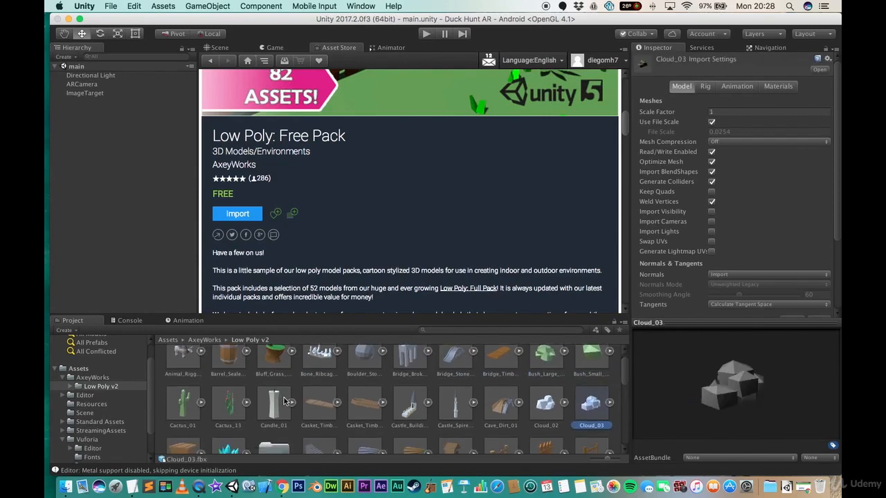
scroll(331, 407, down, 3)
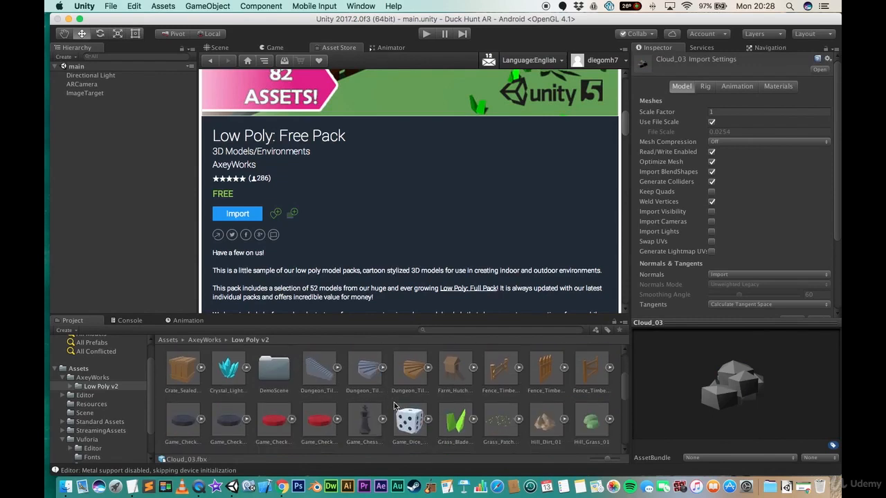
click(498, 413)
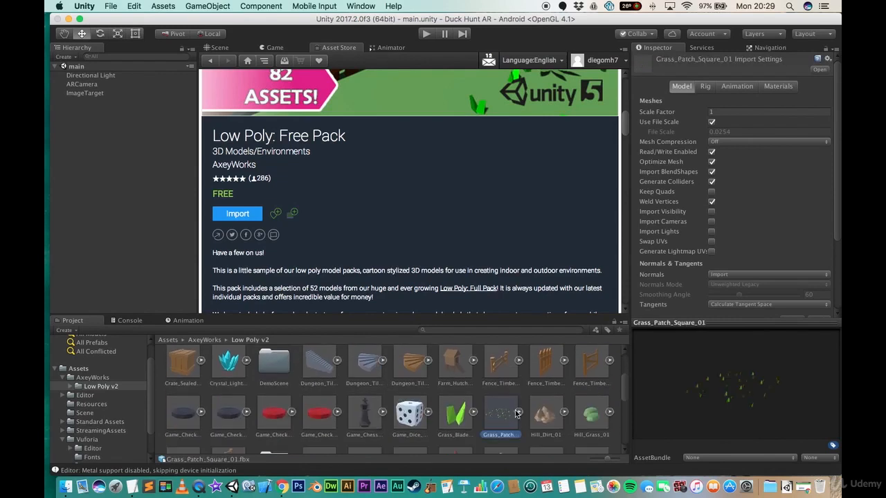
click(587, 415)
scroll(366, 413, down, 3)
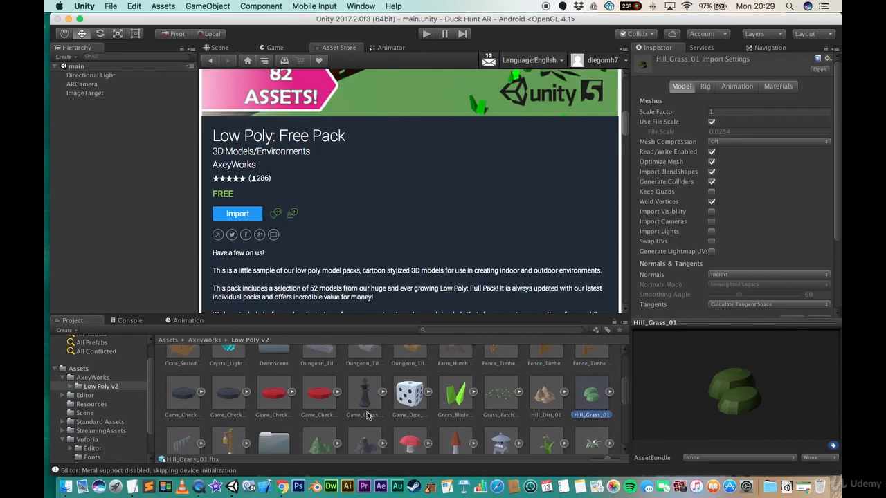
click(365, 404)
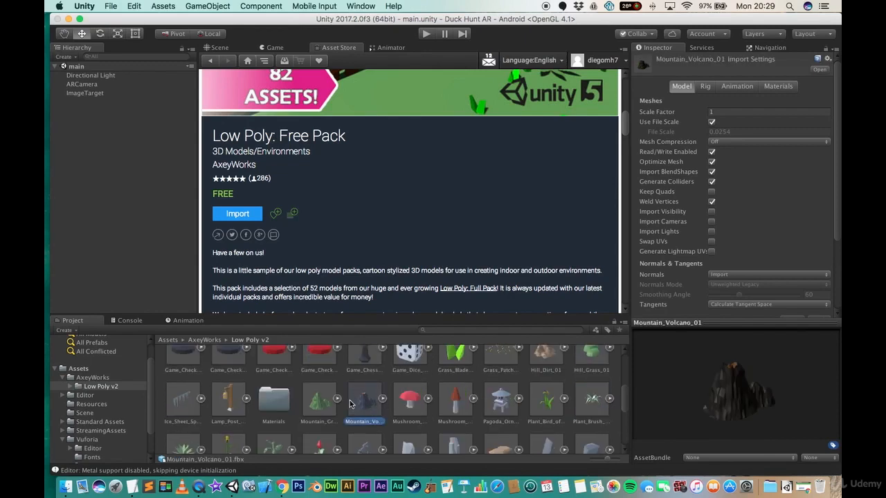
scroll(364, 402, down, 2)
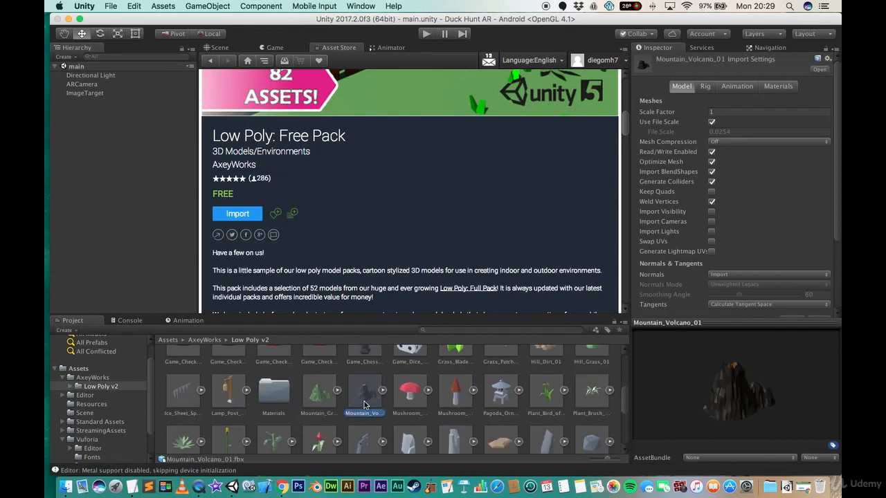
scroll(415, 428, down, 2)
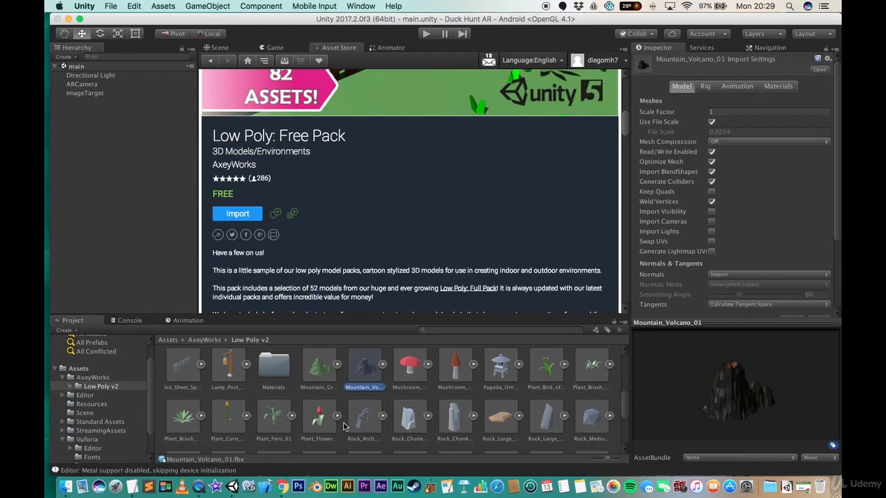
scroll(437, 433, up, 3)
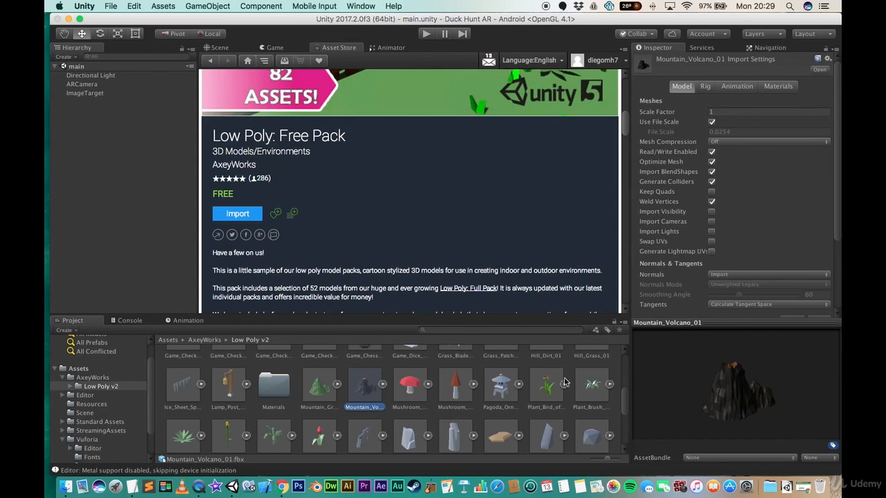
scroll(427, 385, up, 10)
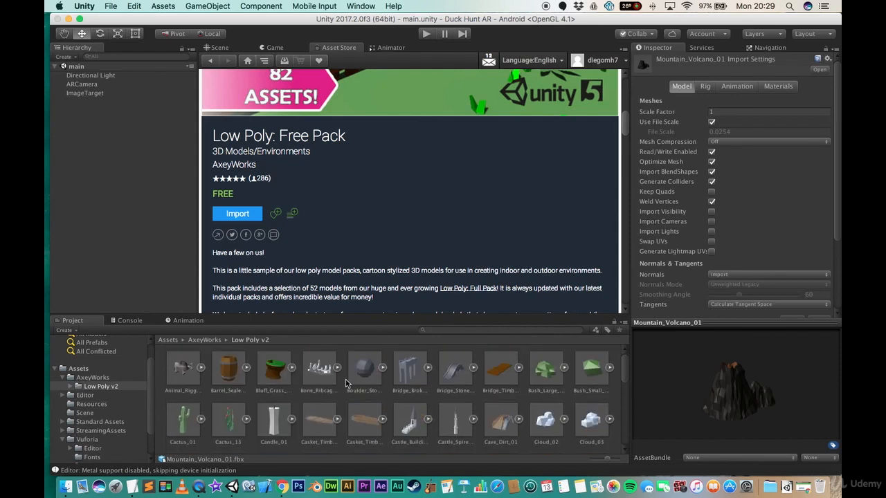
click(168, 340)
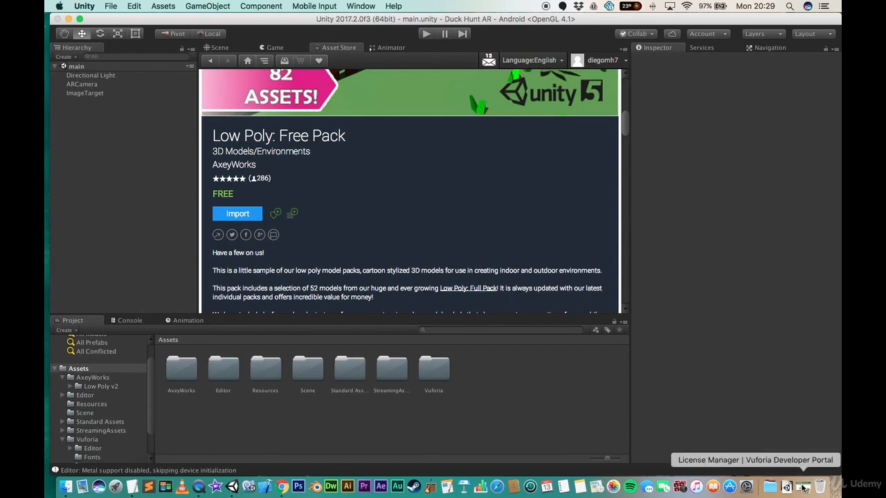
- Switch to the TextEdit notes, place the cursor on the Import My Models line, and minimize TextEdit and Unity
click(132, 487)
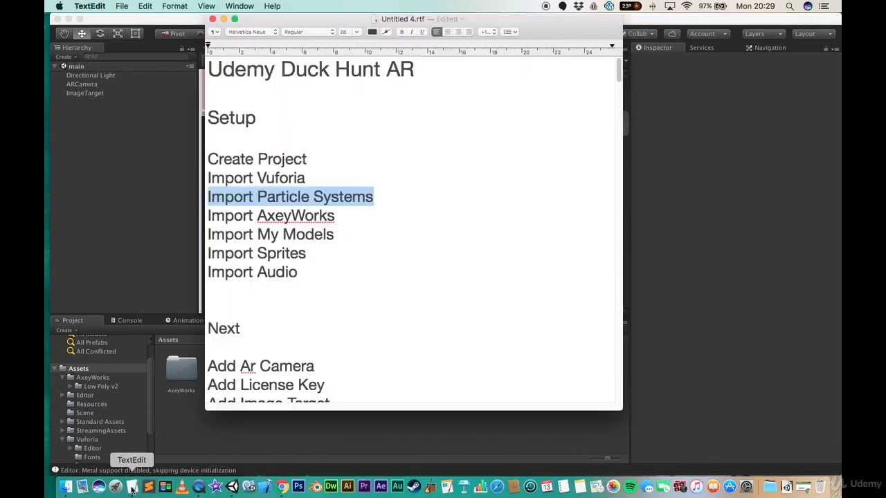
click(358, 236)
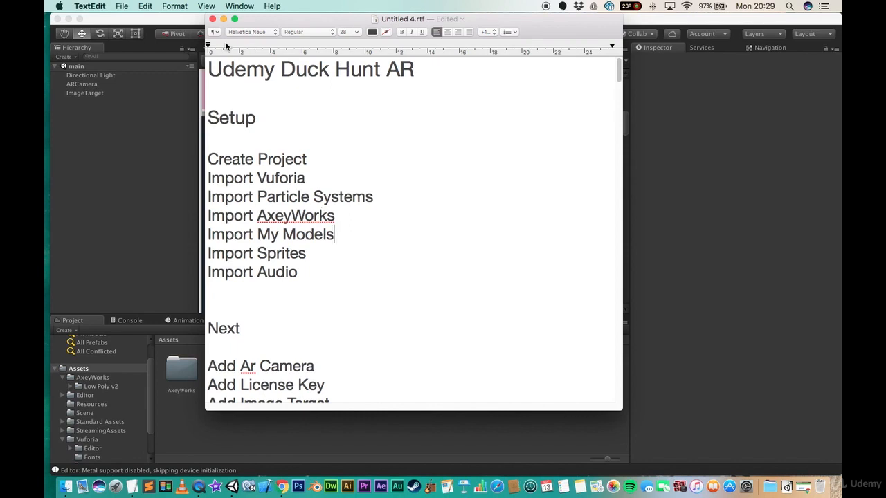
click(223, 19)
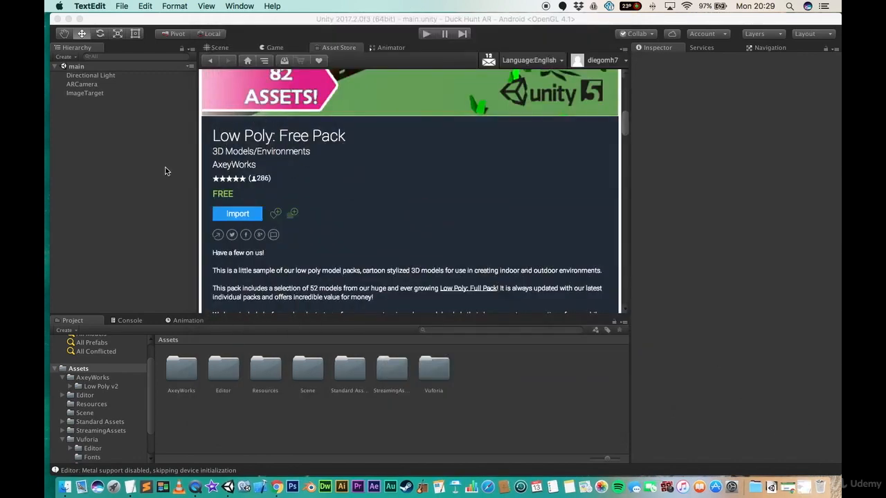
click(68, 19)
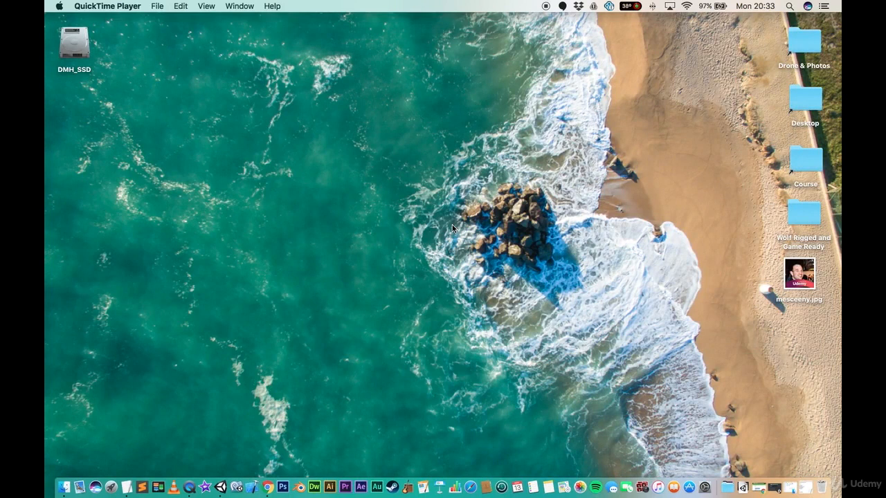
- Open the Duck Hunter Assets folder, select its four zip files, and copy them onto the desktop
click(791, 489)
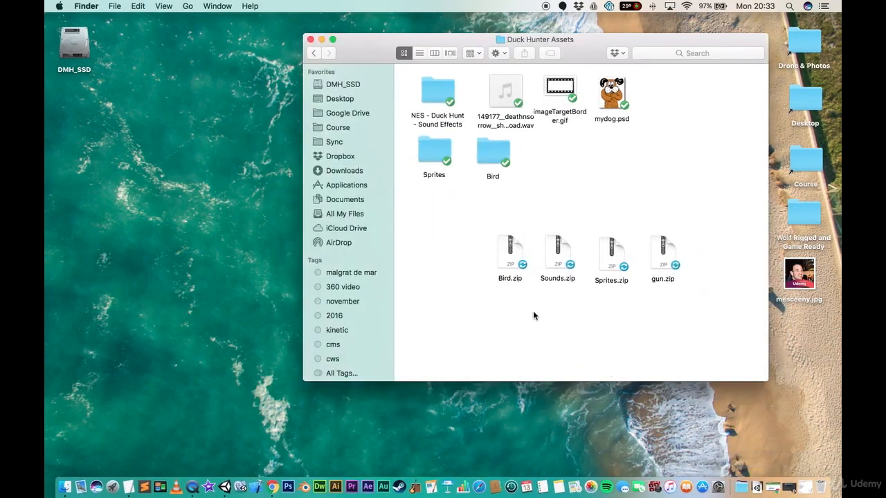
drag(497, 297, 668, 255)
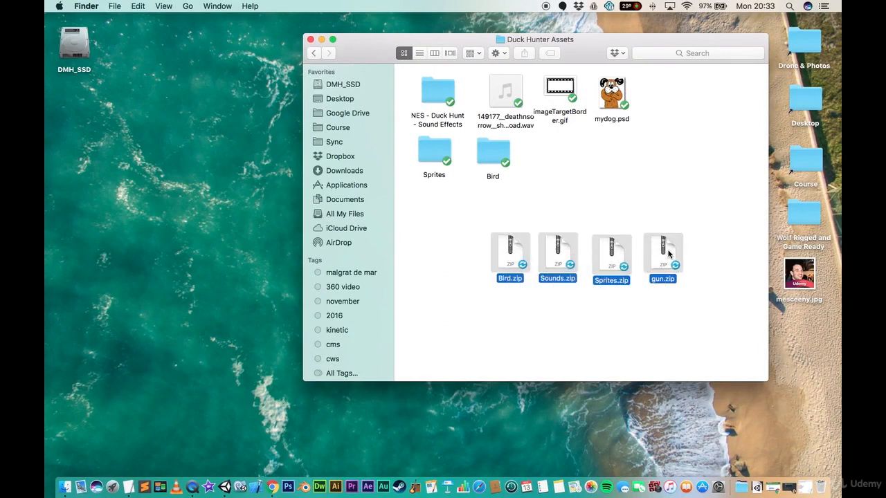
click(311, 40)
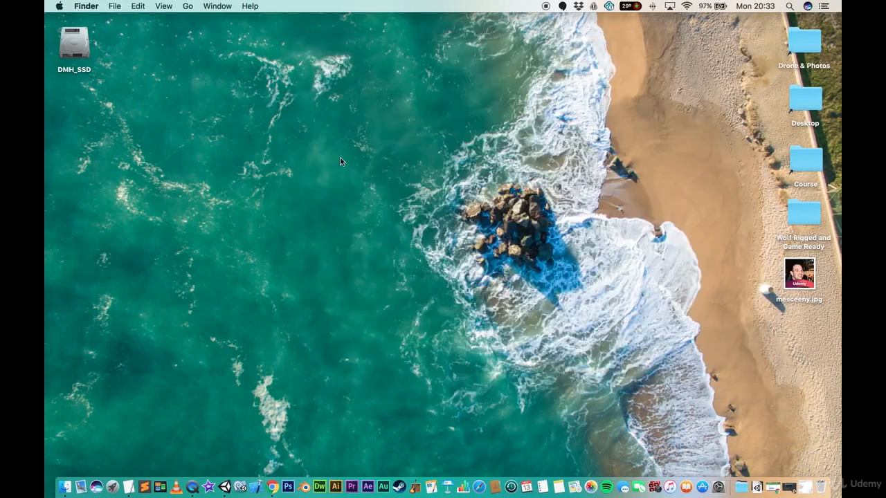
key(super+v)
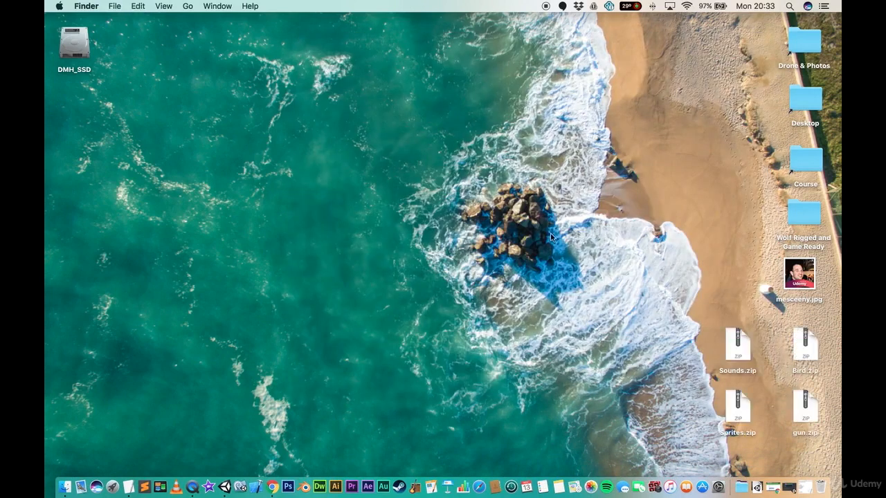
- Arrange the four zip files on the desktop and extract gun.zip into a gun folder
drag(730, 369, 592, 283)
drag(805, 358, 658, 273)
drag(738, 406, 598, 317)
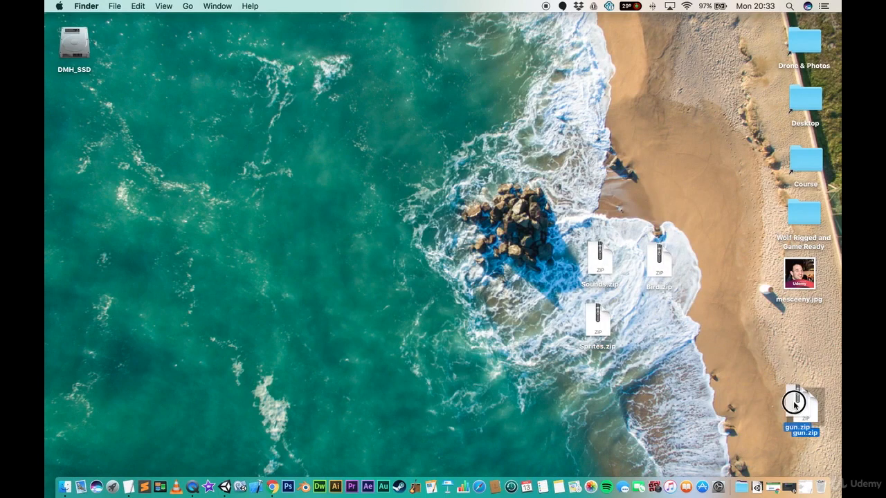
drag(800, 407, 658, 325)
double_click(658, 324)
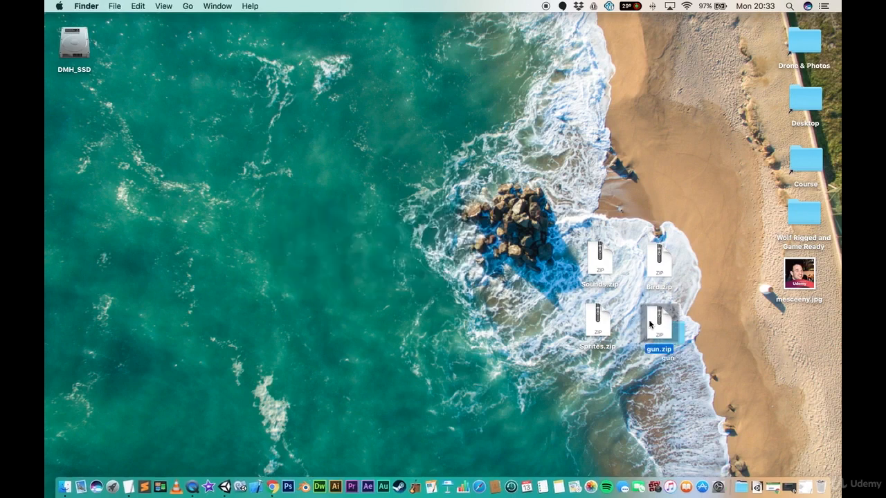
click(681, 331)
drag(681, 331, 554, 317)
- Extract Sounds.zip, Sprites.zip and Bird.zip into folders on the desktop
double_click(599, 265)
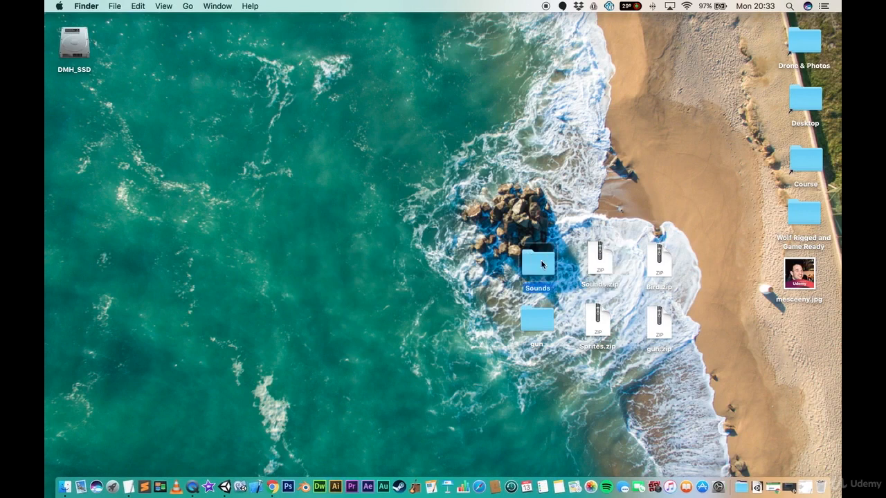
double_click(600, 322)
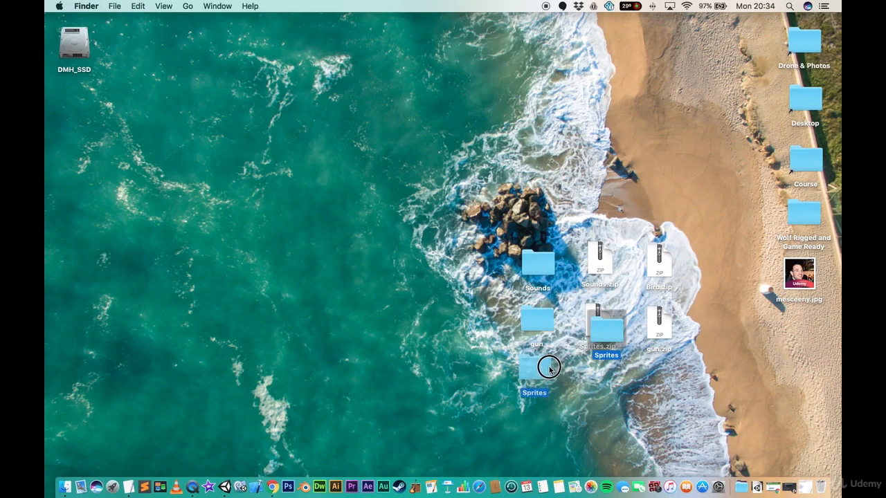
click(661, 265)
double_click(661, 266)
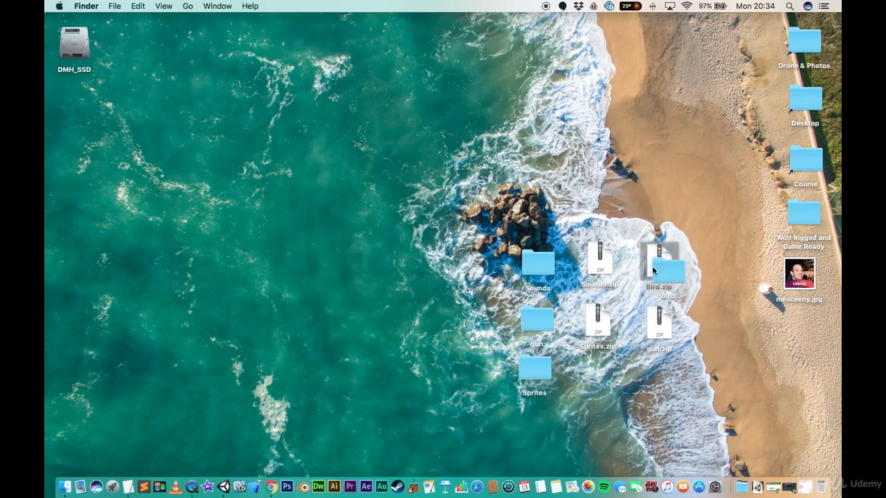
- Move the four zip files to the Trash and line up the extracted folders
drag(581, 207, 661, 329)
right_click(661, 330)
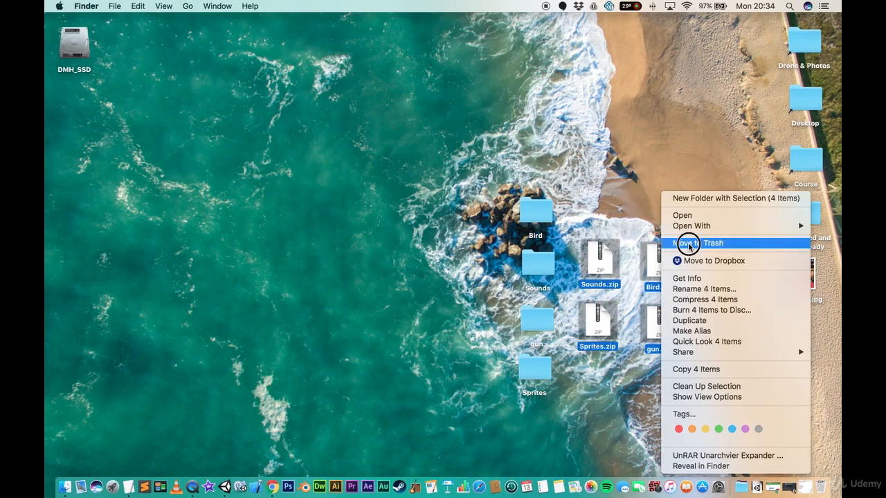
click(688, 242)
drag(499, 196, 711, 277)
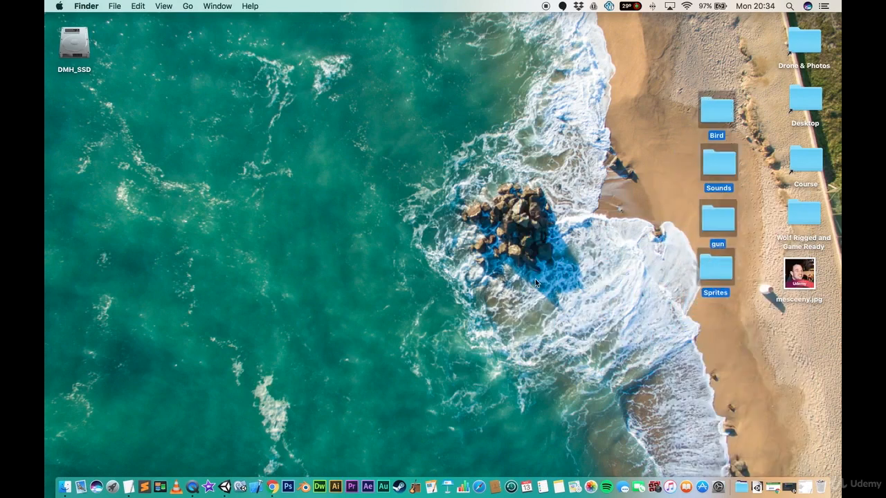
- Bring Unity forward and drag the Bird, Sounds, gun and Sprites folders into the project's Assets
click(225, 486)
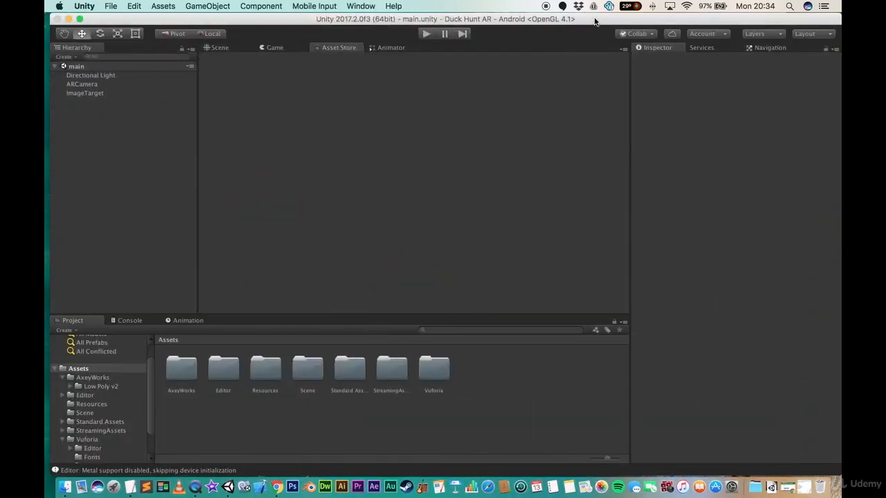
drag(594, 19, 421, 21)
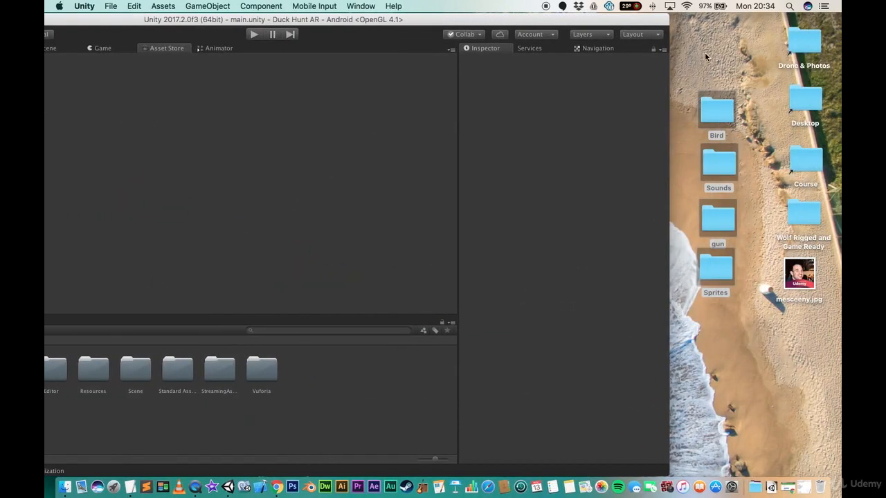
click(717, 161)
drag(717, 158, 581, 19)
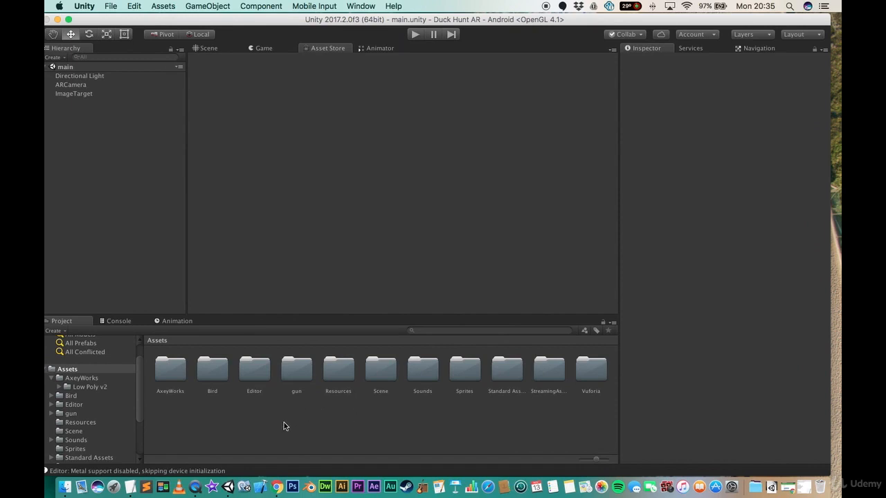
- Create a new folder in Assets named Models
right_click(302, 424)
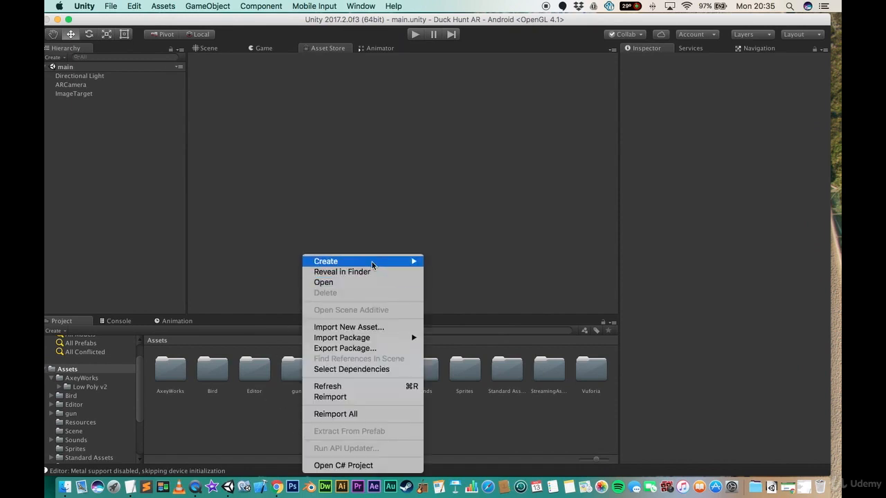
mouse_move(372, 266)
click(484, 140)
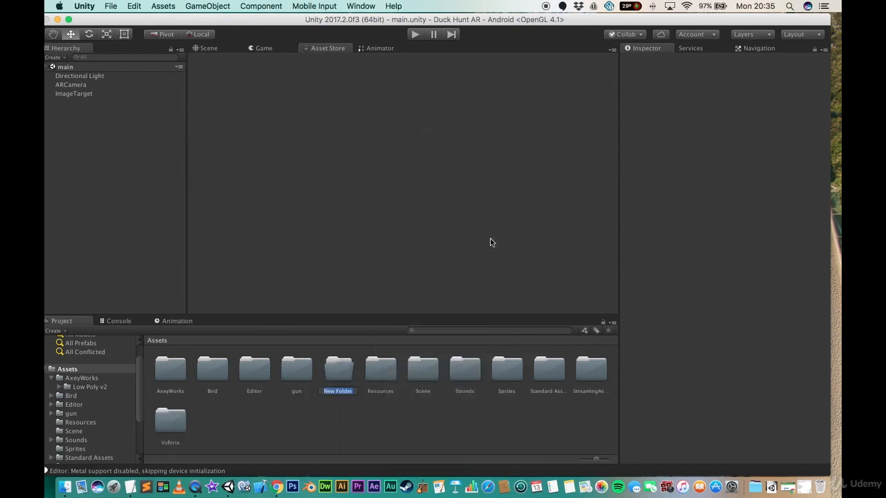
text(Models)
key(Return)
- Move the gun and Bird folders into the Models folder
click(296, 372)
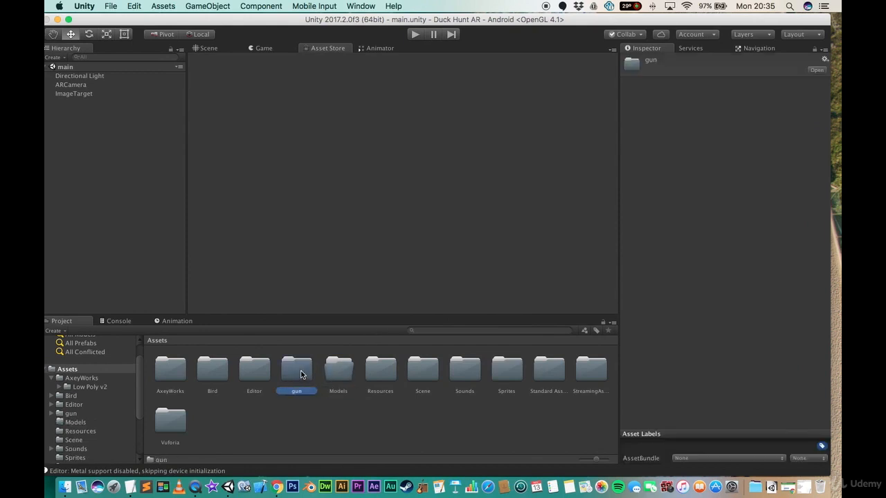
drag(300, 374, 334, 378)
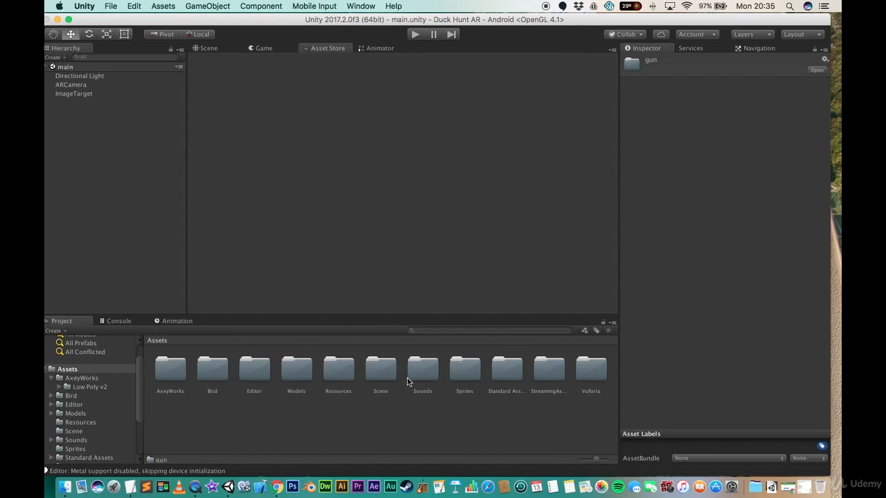
drag(224, 380, 298, 374)
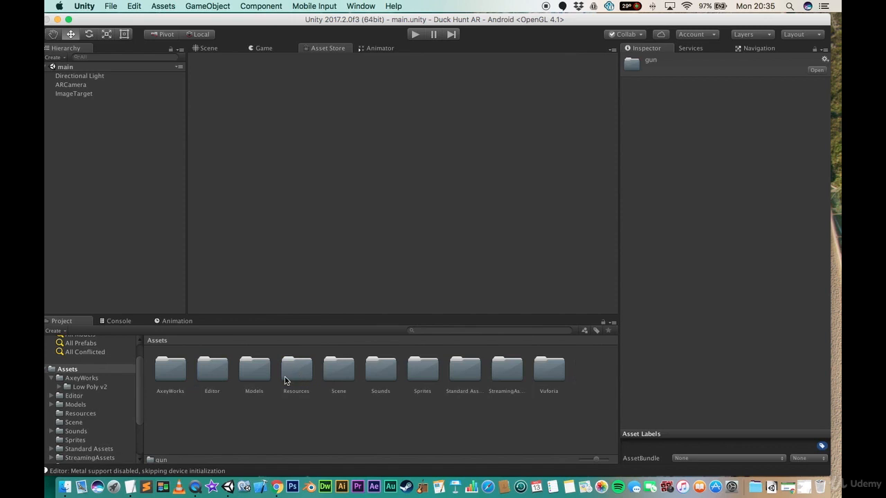
- Open the Sounds folder and preview the shot-and-reload audio clip
click(384, 372)
click(425, 370)
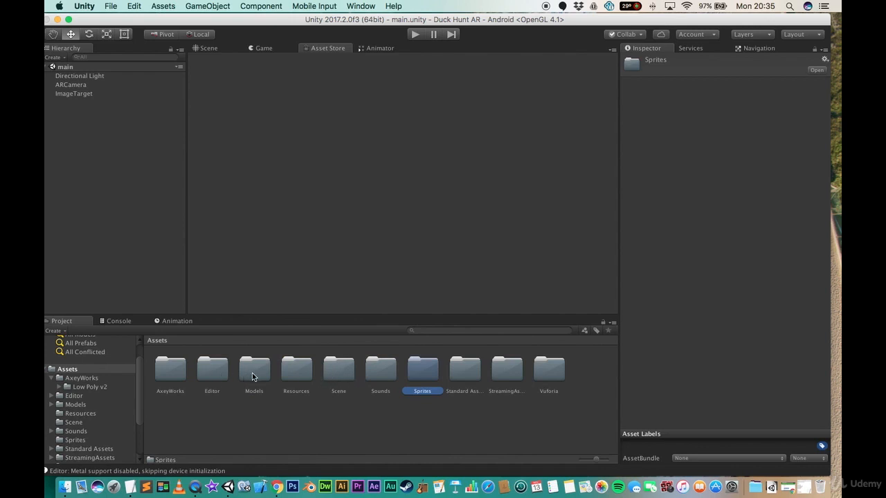
double_click(379, 374)
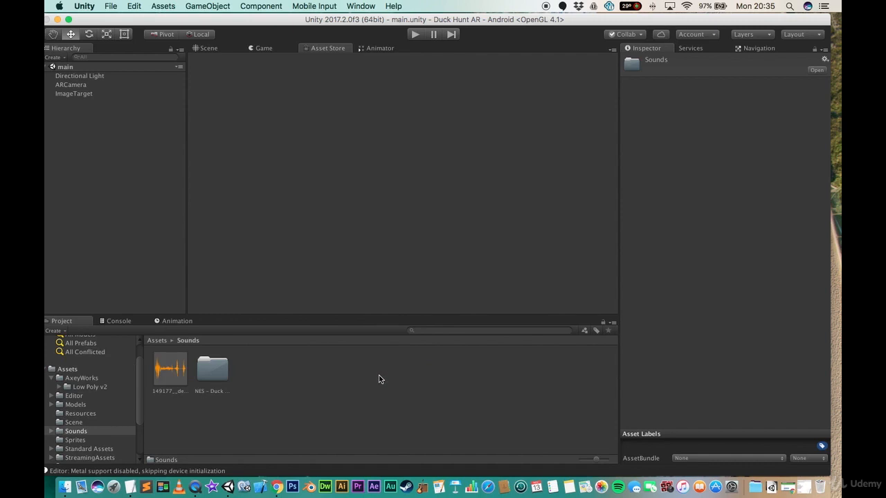
click(178, 367)
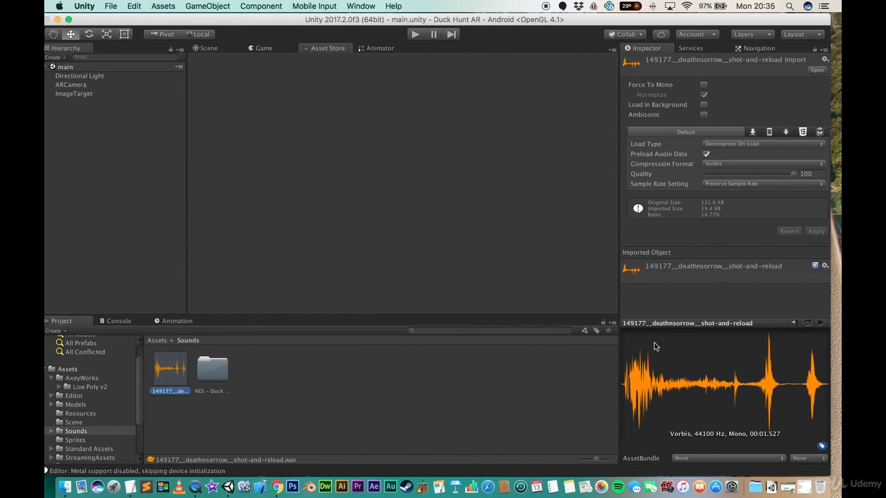
click(820, 324)
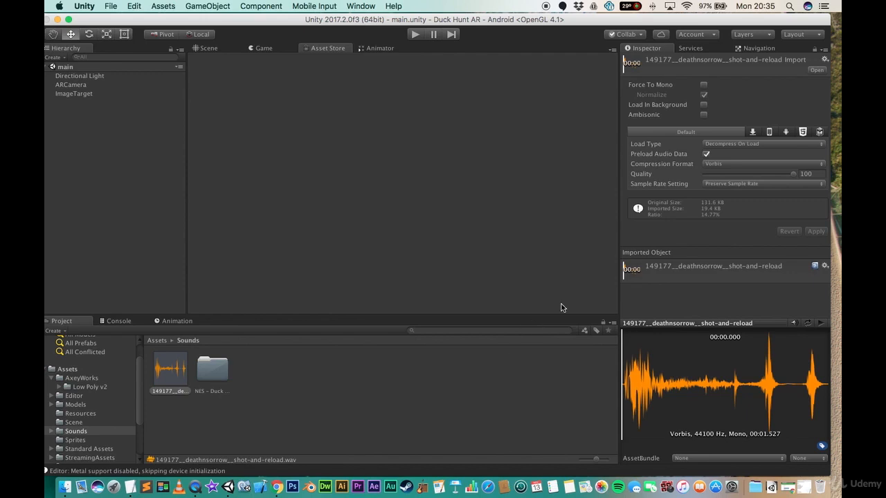
- Enable Force To Mono on the shot-and-reload clip and apply the import settings
click(704, 86)
click(818, 231)
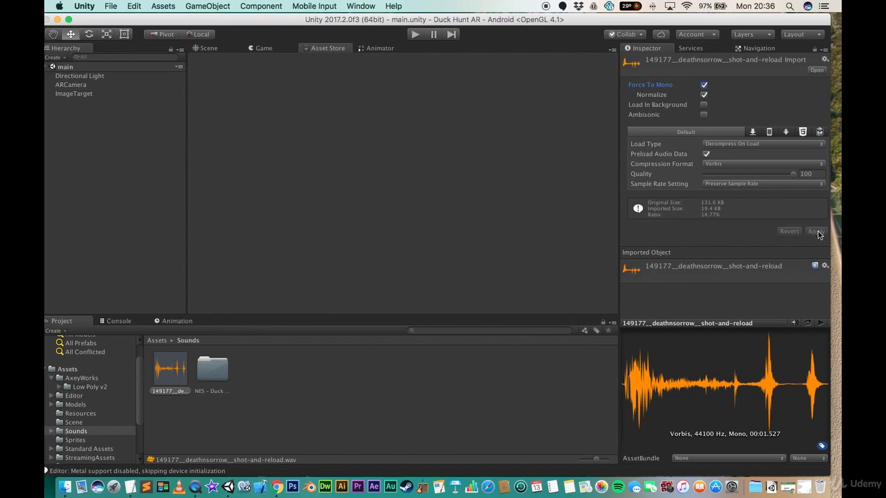
click(304, 388)
- Open the NES - Duck Hunt - Sound Effects folder and preview Duck Hunt SFX (12)
click(212, 370)
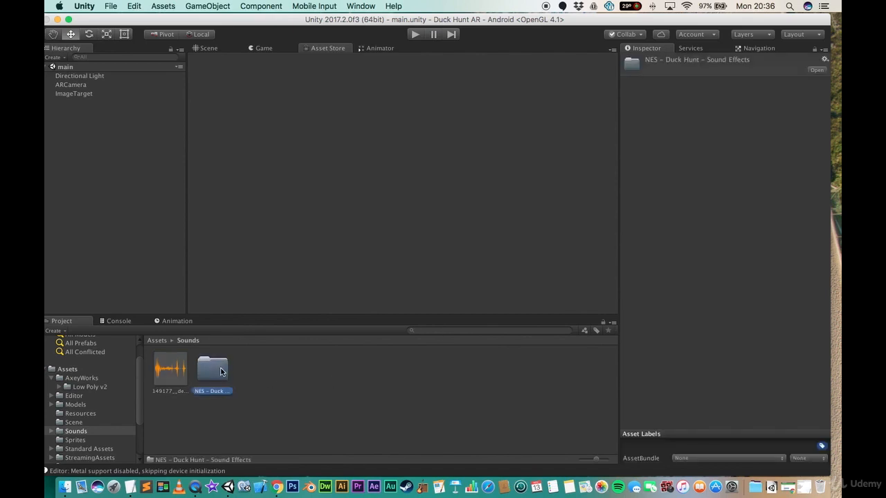
double_click(221, 372)
click(178, 422)
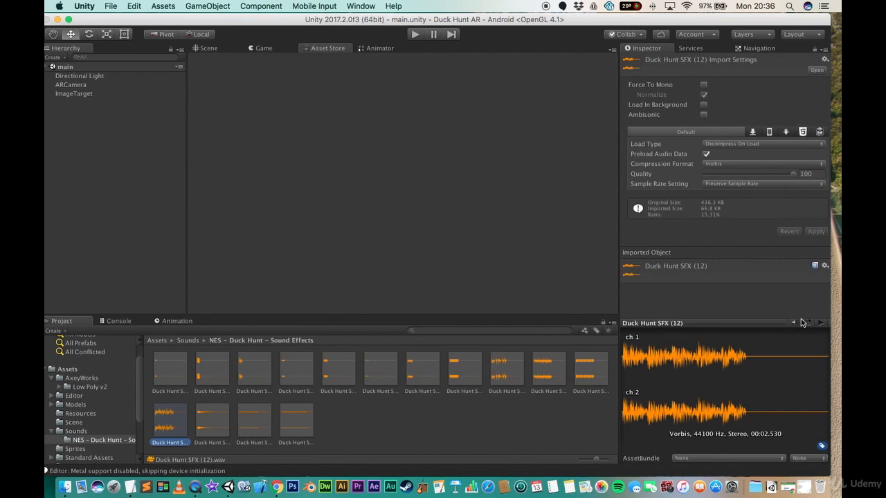
click(822, 324)
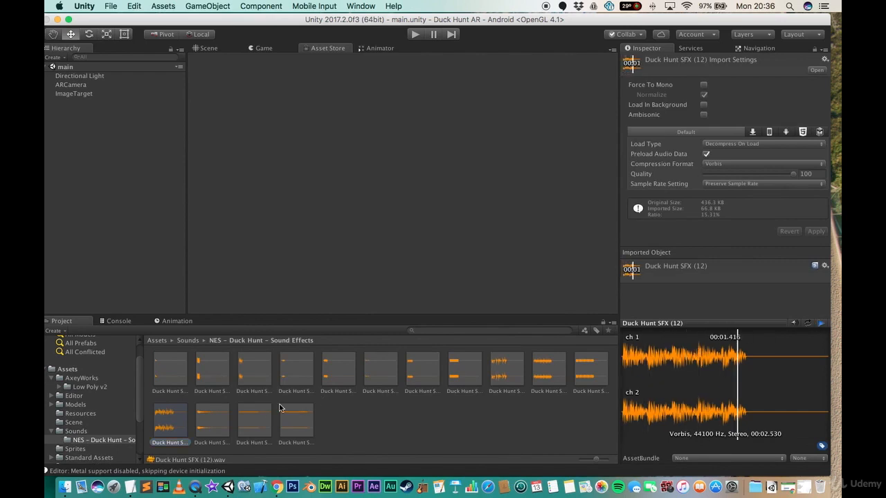
click(408, 411)
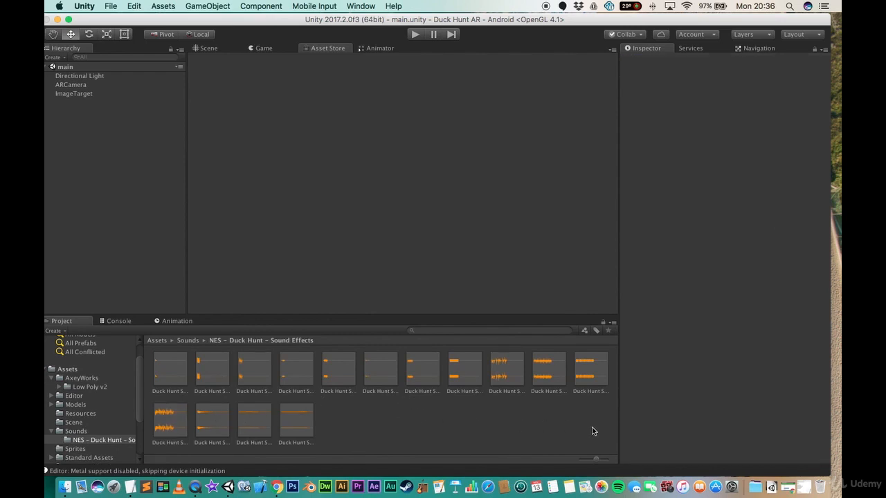
- Select all Duck Hunt SFX clips, enable Force To Mono and apply the import settings
click(170, 369)
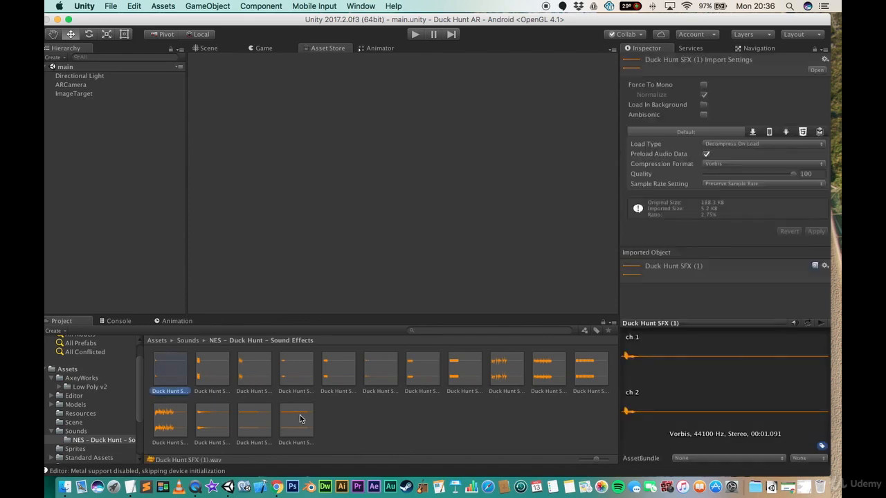
shift+click(296, 419)
click(704, 85)
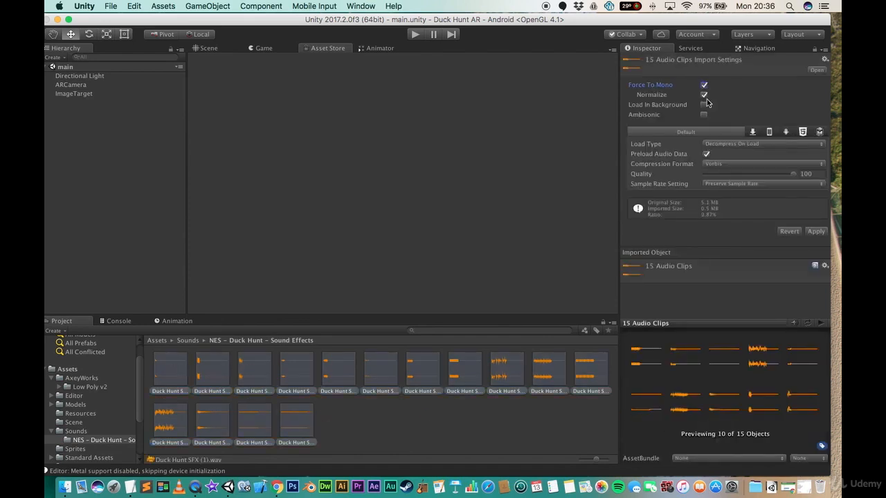
click(816, 231)
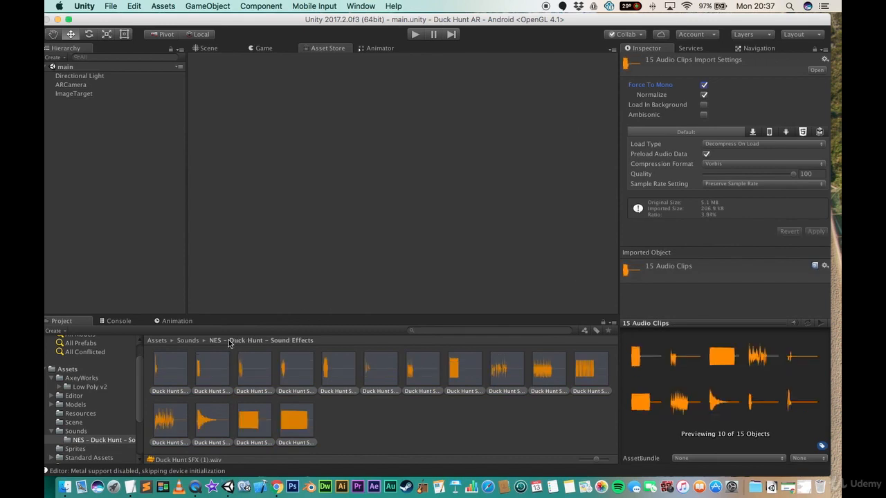
- Go back to Assets, open the Sprites folder, and set target-icon-4536's texture type to Sprite (2D and UI)
click(188, 341)
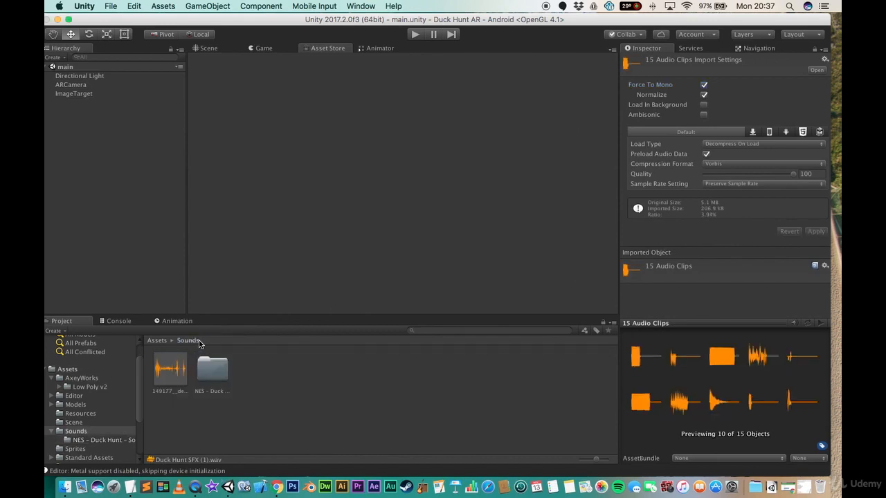
click(159, 340)
click(319, 410)
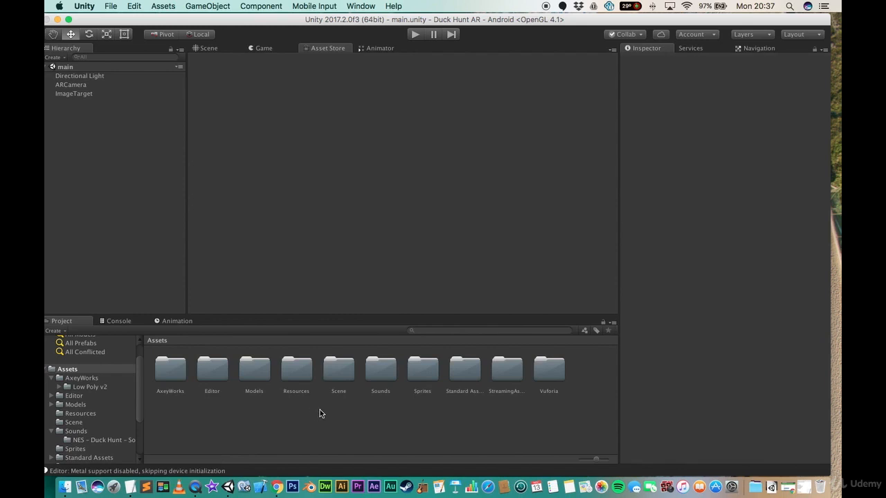
click(423, 374)
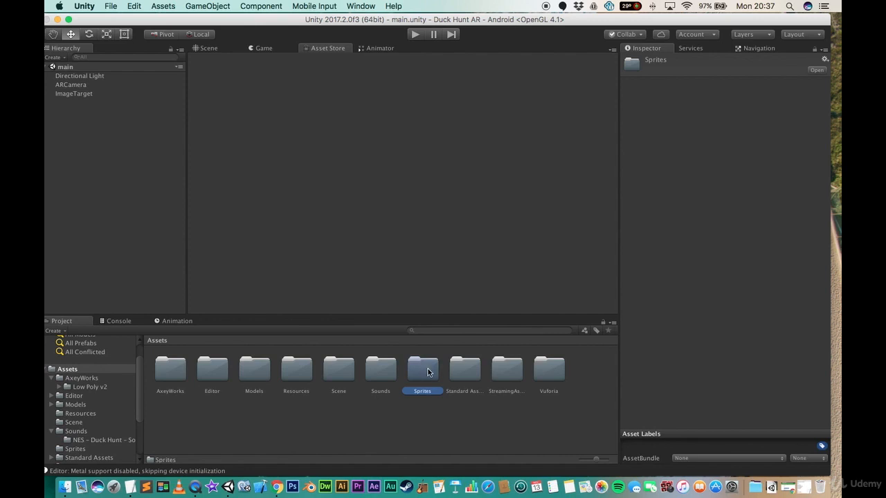
double_click(427, 375)
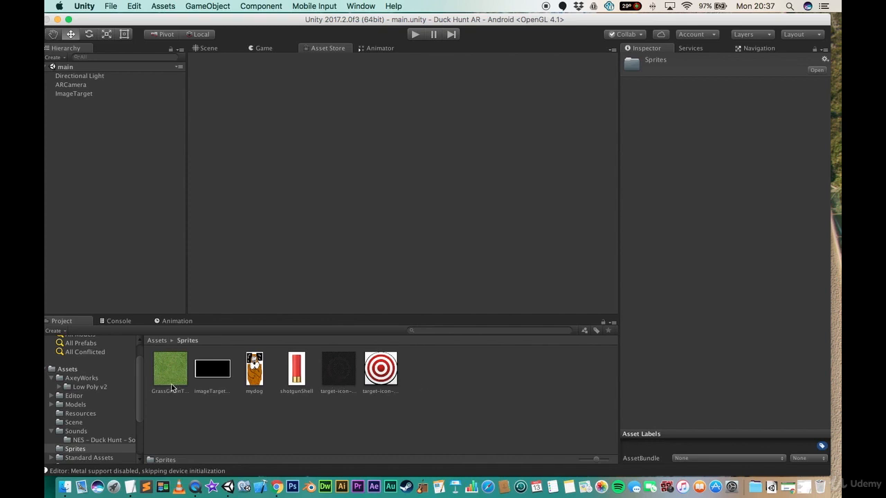
click(383, 374)
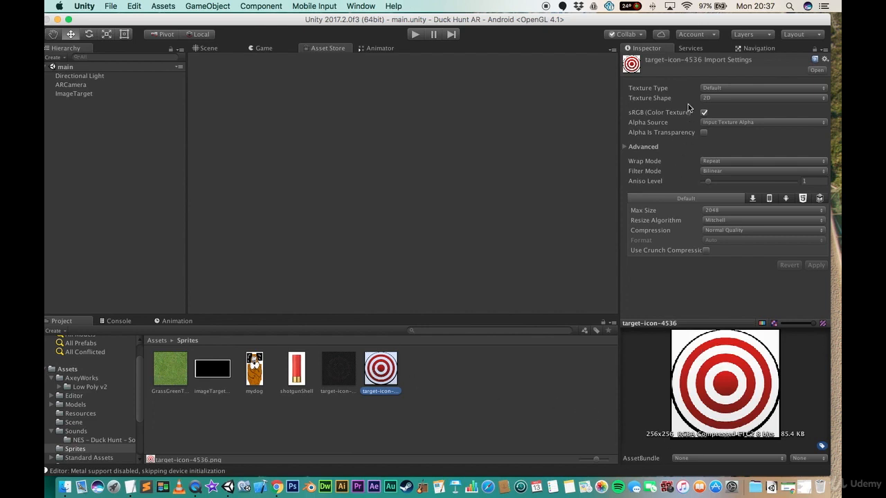
click(747, 89)
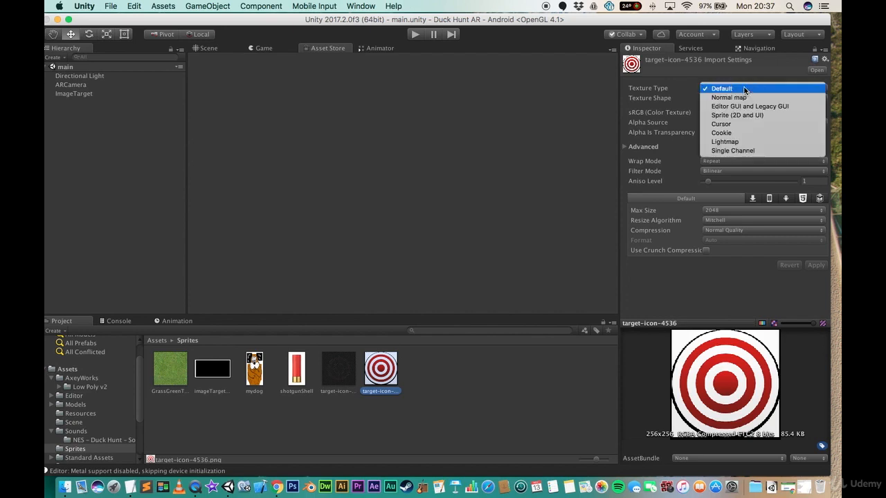
click(742, 116)
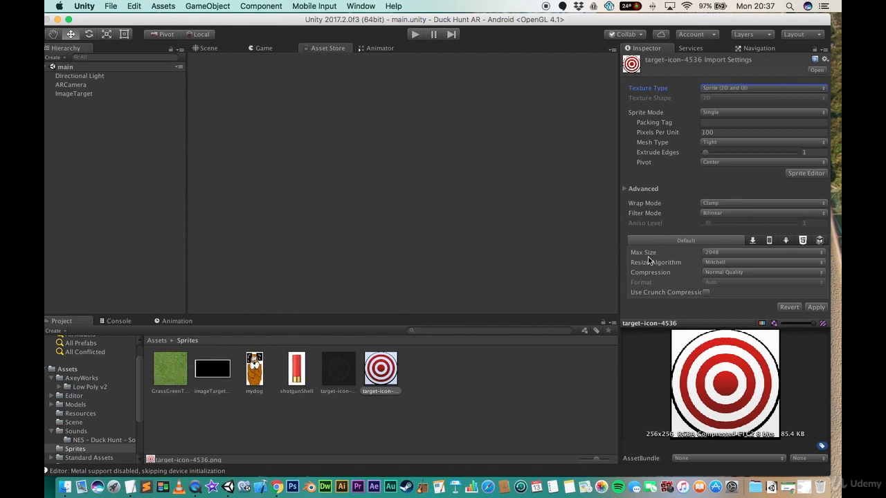
- Set target-icon-4536's Max Size to 256 and apply the import settings
click(740, 253)
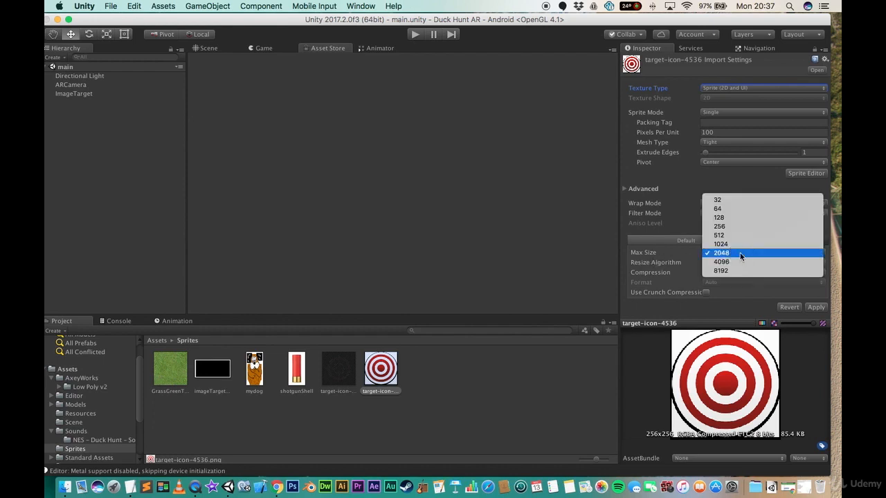
click(744, 235)
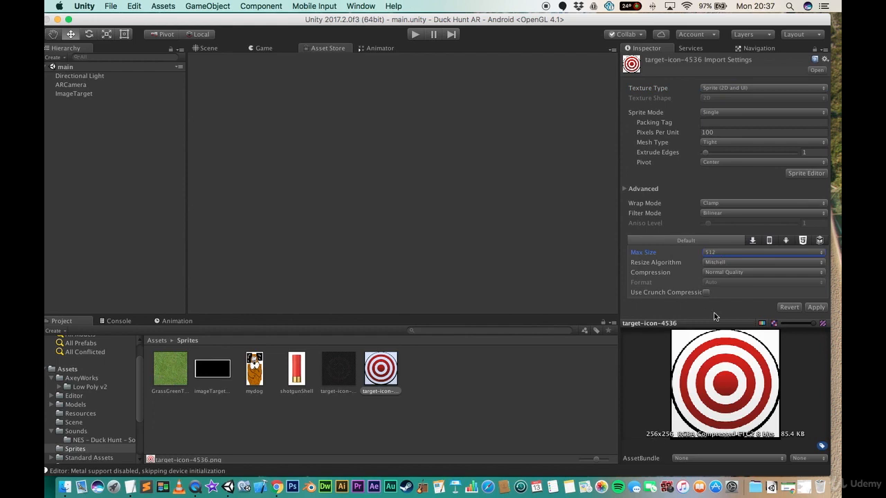
click(727, 254)
click(726, 244)
click(817, 307)
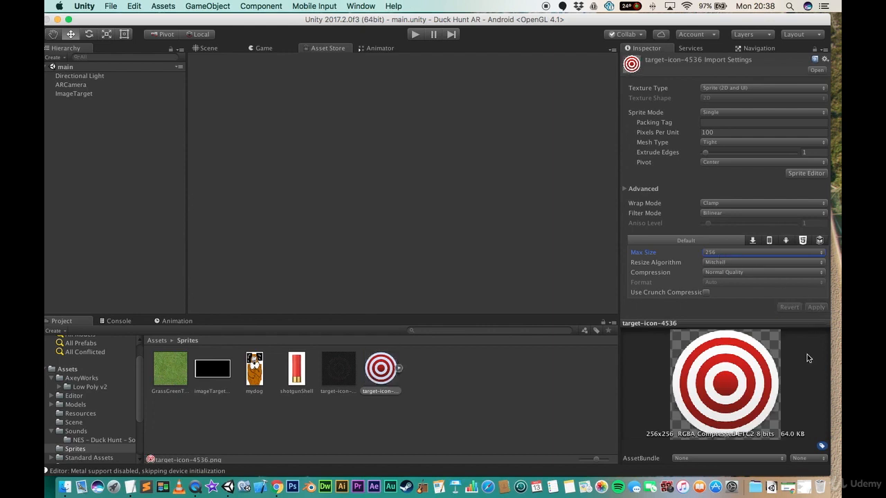
- Set target-icon-4529's texture type to Sprite (2D and UI) with Max Size 512 and apply
click(340, 374)
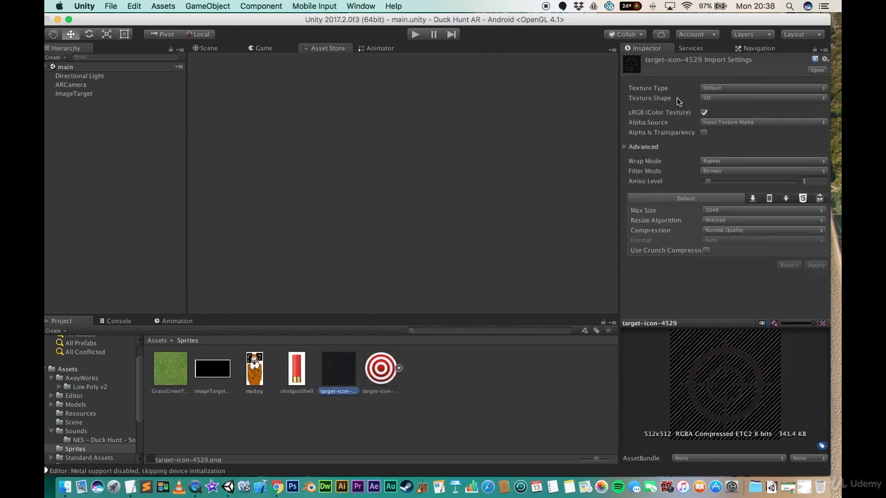
click(726, 88)
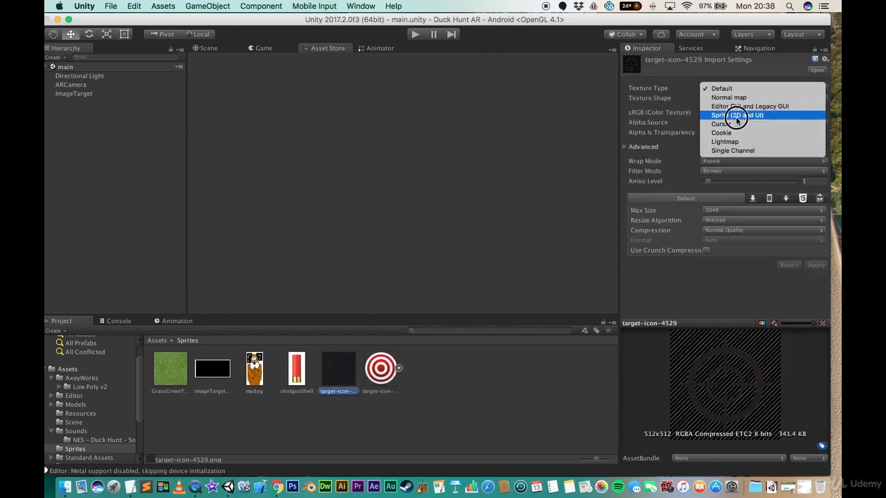
click(736, 117)
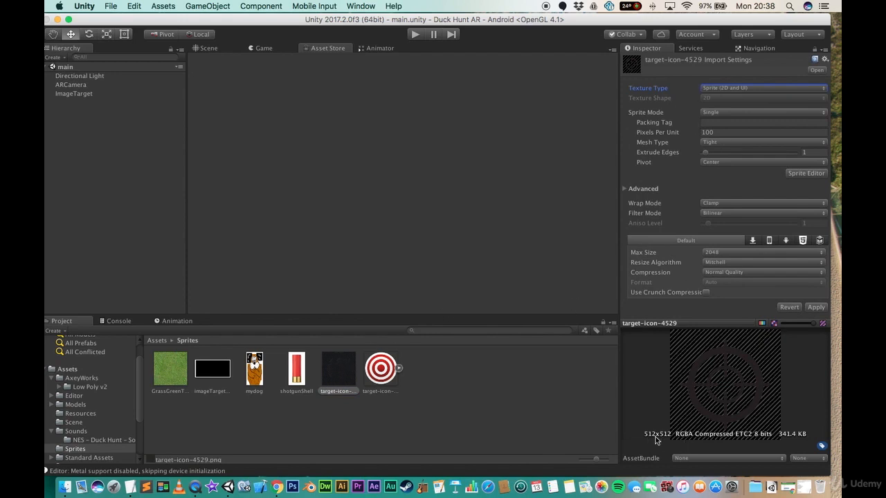
click(744, 252)
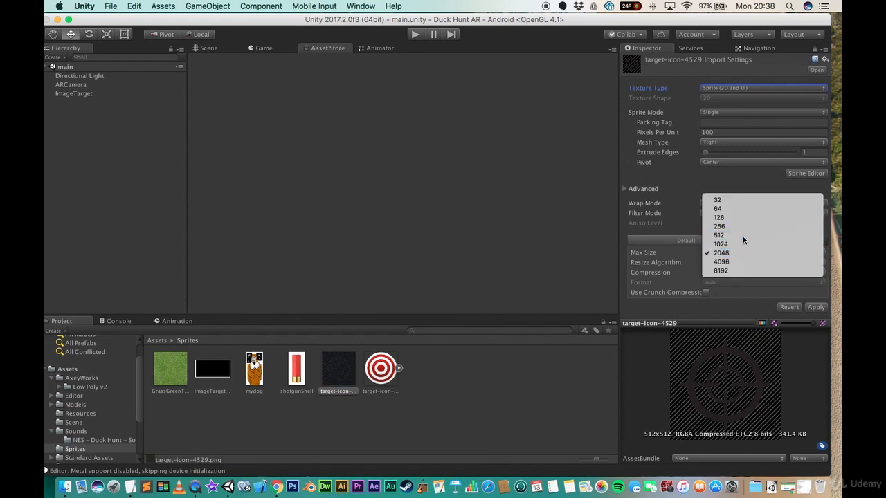
click(743, 236)
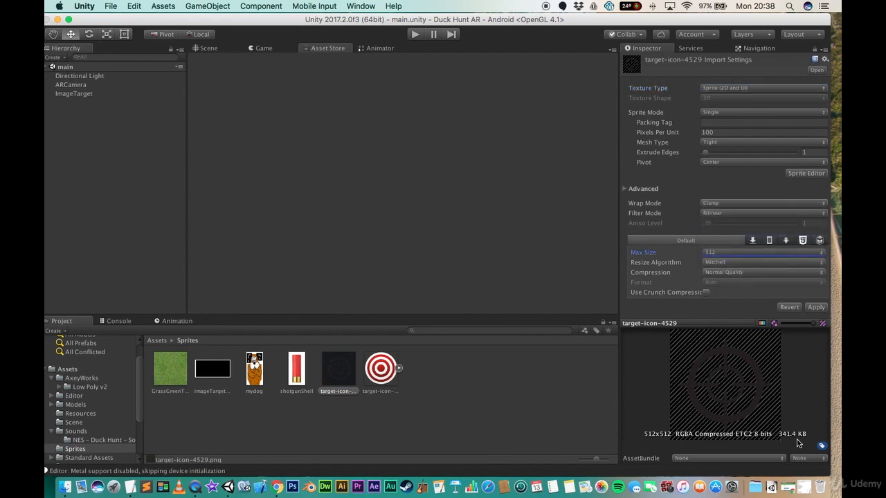
click(816, 308)
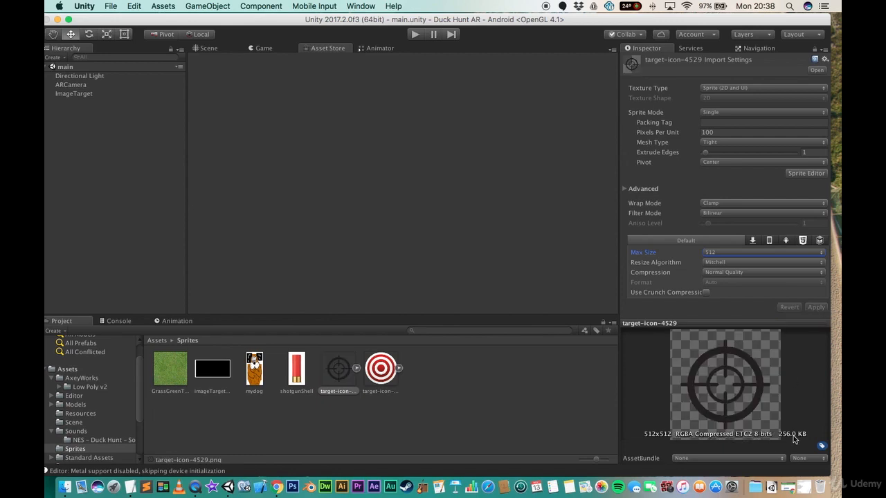
- Select the grass, imageTargetBorder, mydog and shotgunShell textures, set them to Sprite (2D and UI) and apply
click(296, 371)
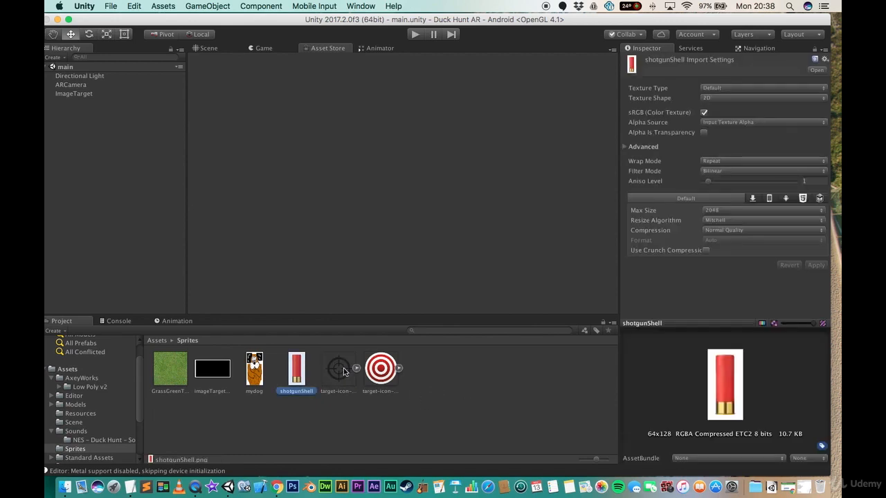
shift+click(175, 369)
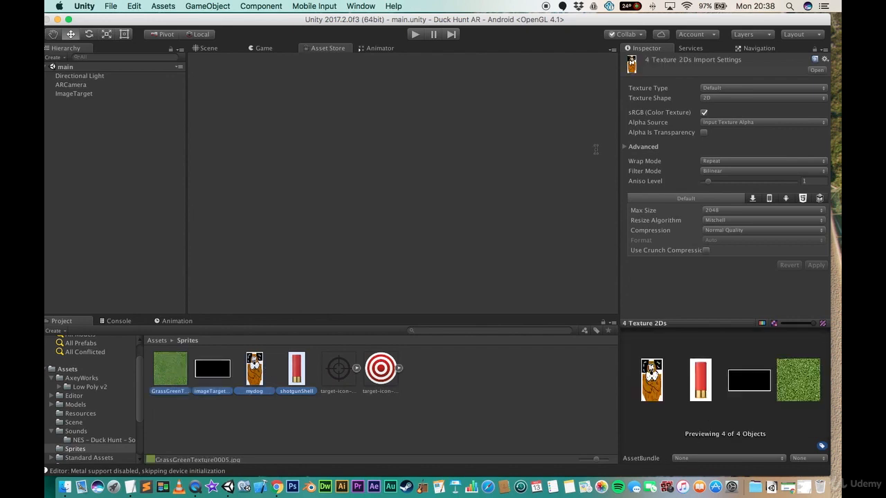
click(727, 89)
click(724, 115)
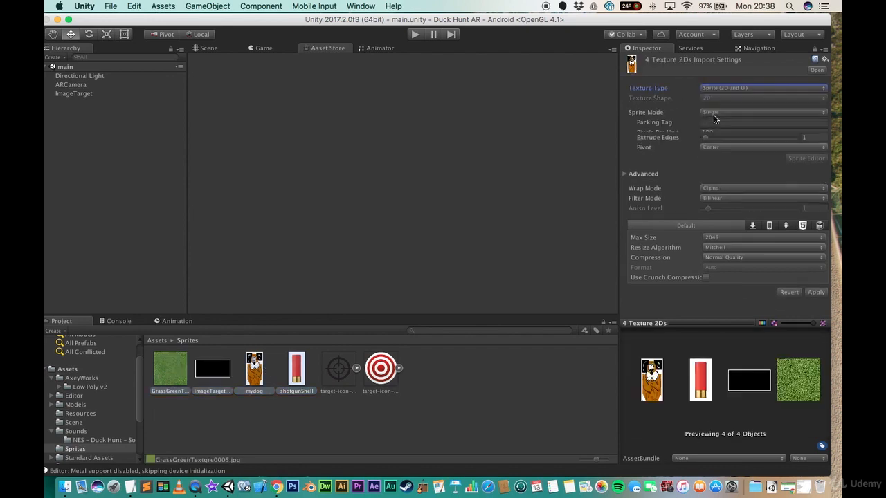
click(818, 308)
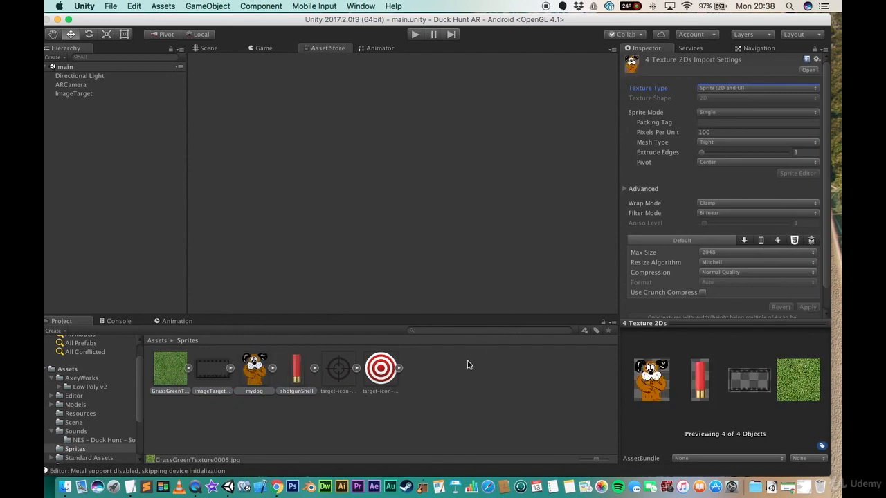
- Set shotgunShell's Max Size to 128 and apply the import settings
click(297, 369)
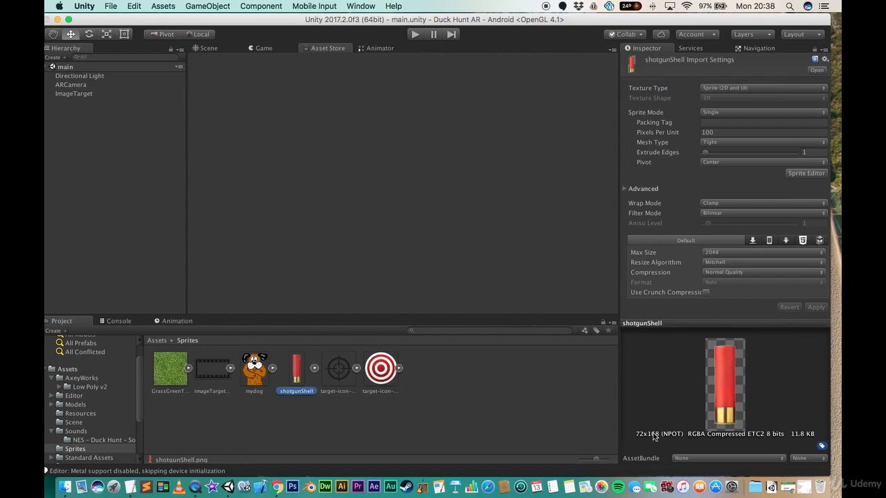
click(738, 252)
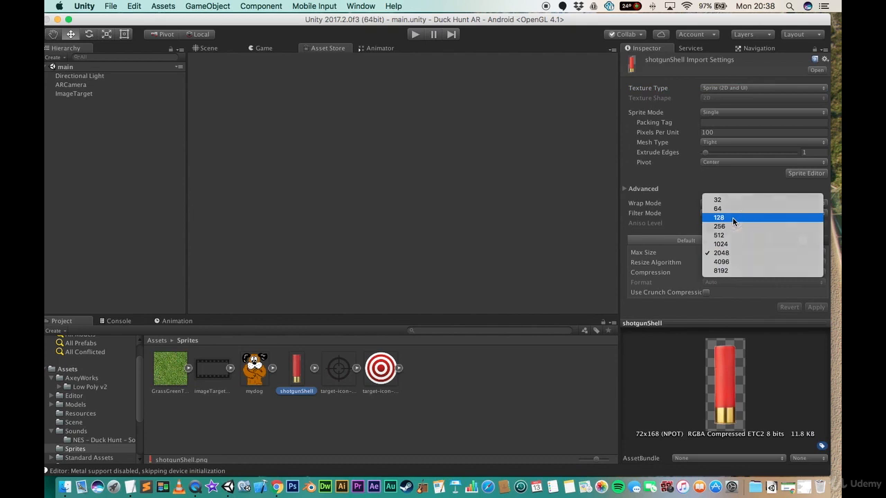
click(733, 218)
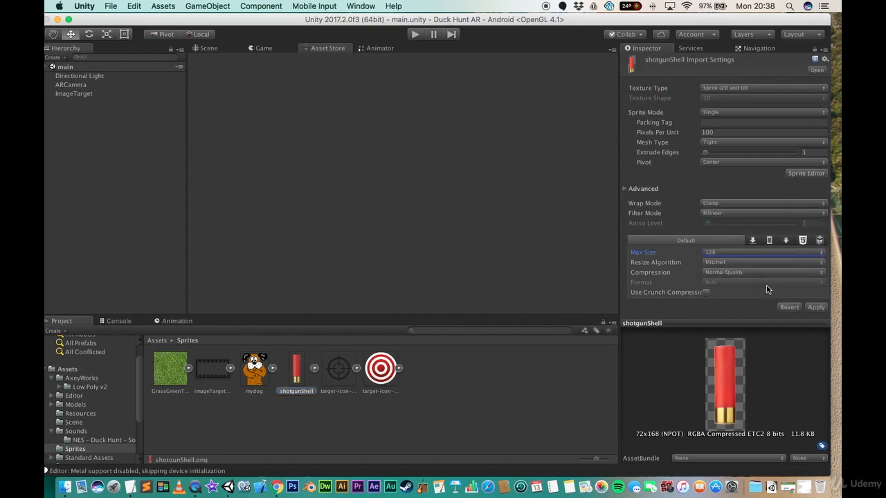
click(816, 307)
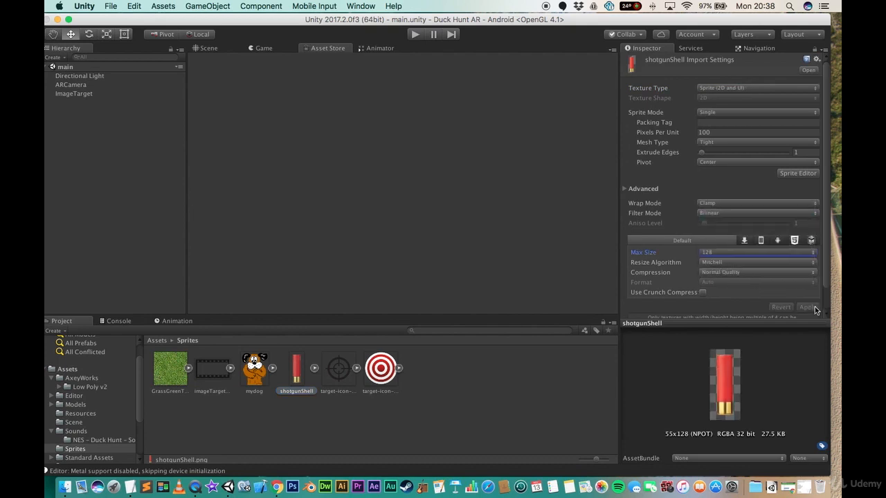
- Set mydog's Max Size to 512 and apply the import settings
click(253, 366)
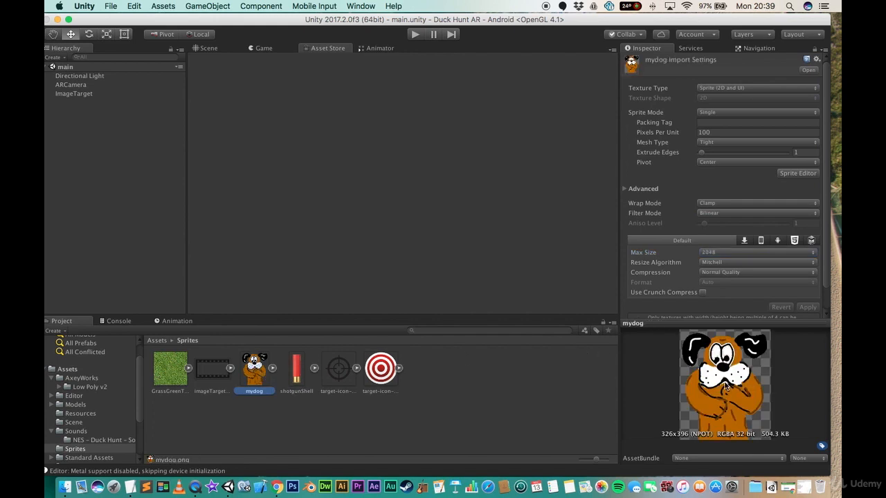
click(730, 254)
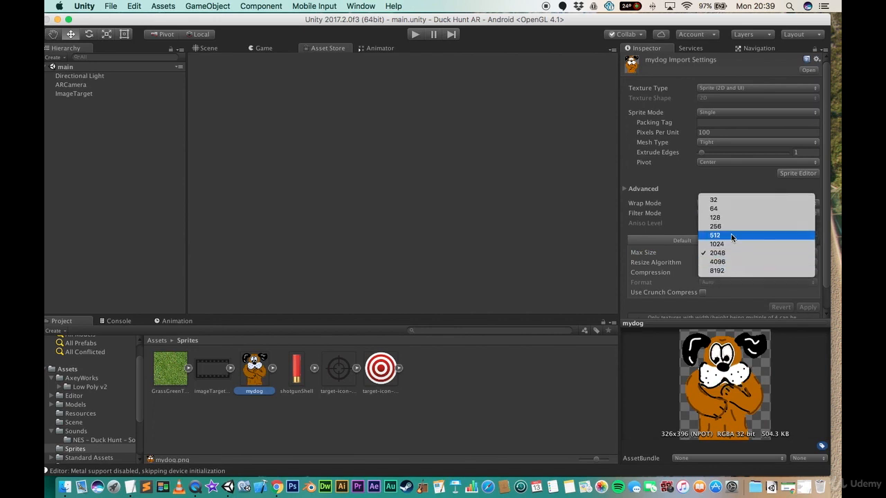
click(731, 235)
click(808, 307)
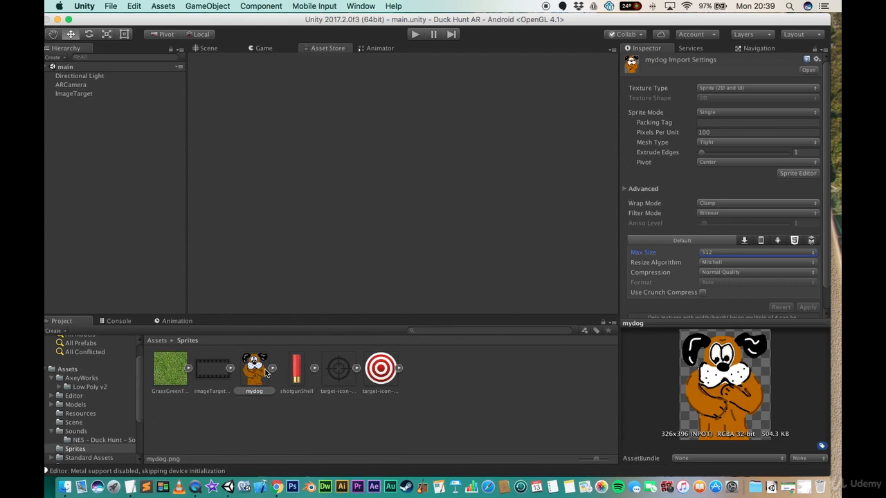
- Set imageTargetBorder's Max Size to 1024 and apply the import settings
click(205, 372)
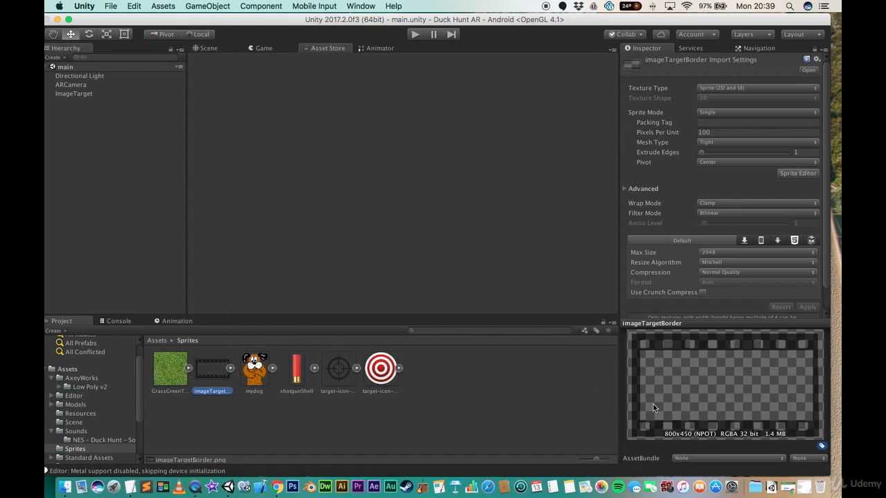
click(724, 254)
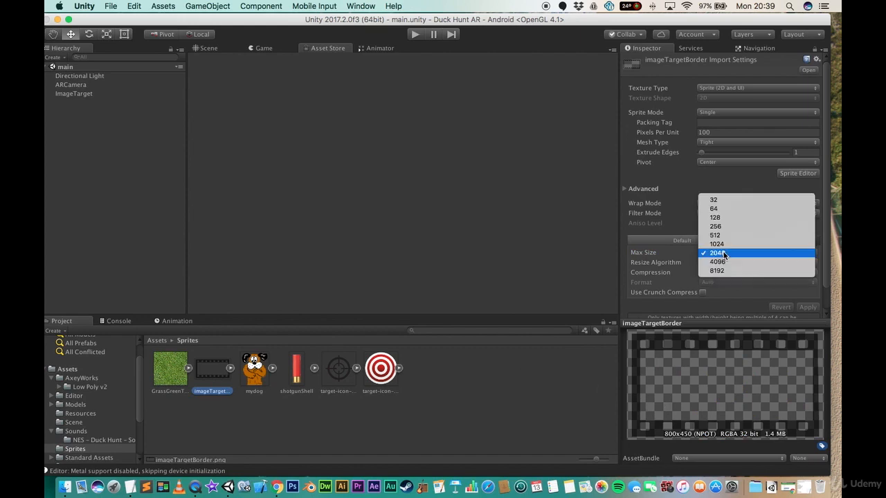
click(725, 243)
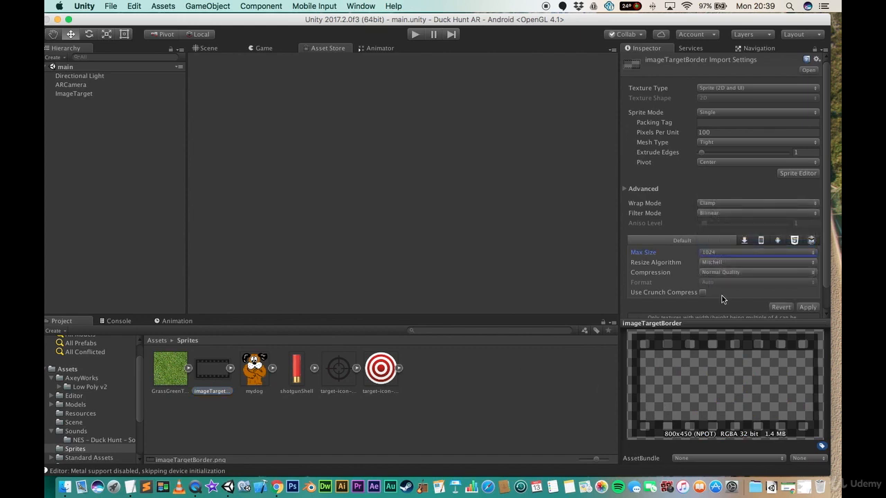
click(807, 307)
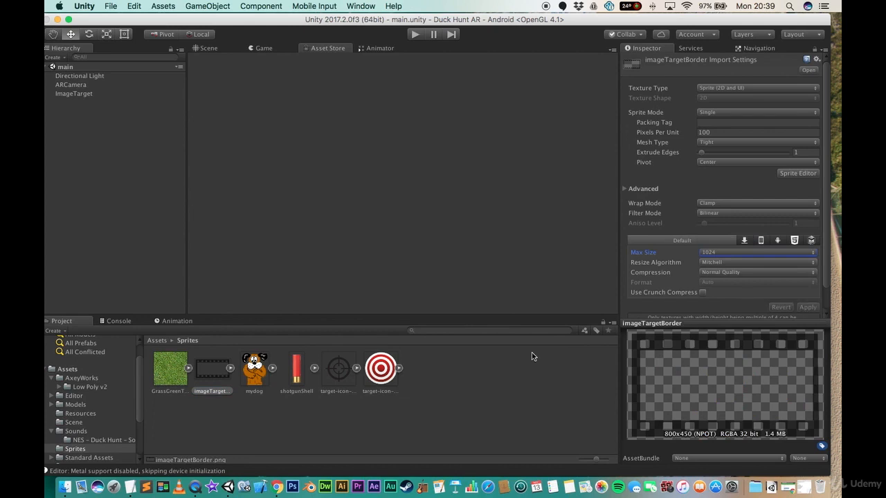
- Switch GrassGreenTexture0005's texture type back to Default and deselect it
click(166, 376)
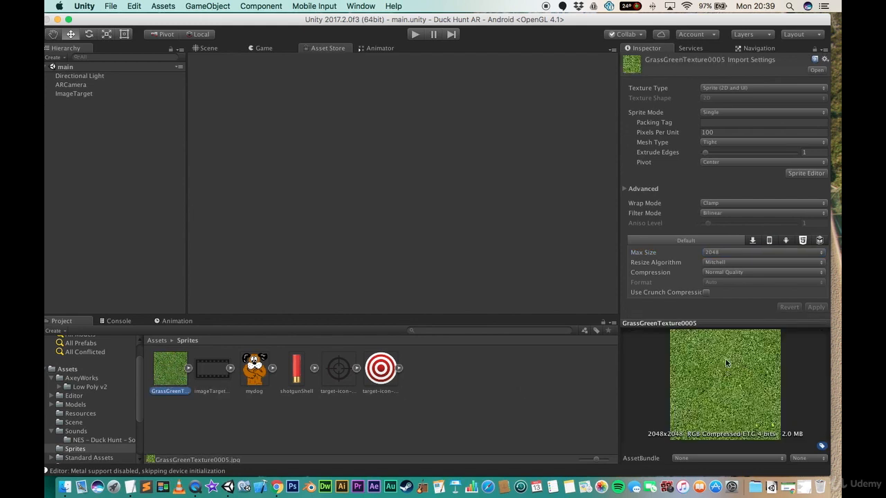
click(727, 89)
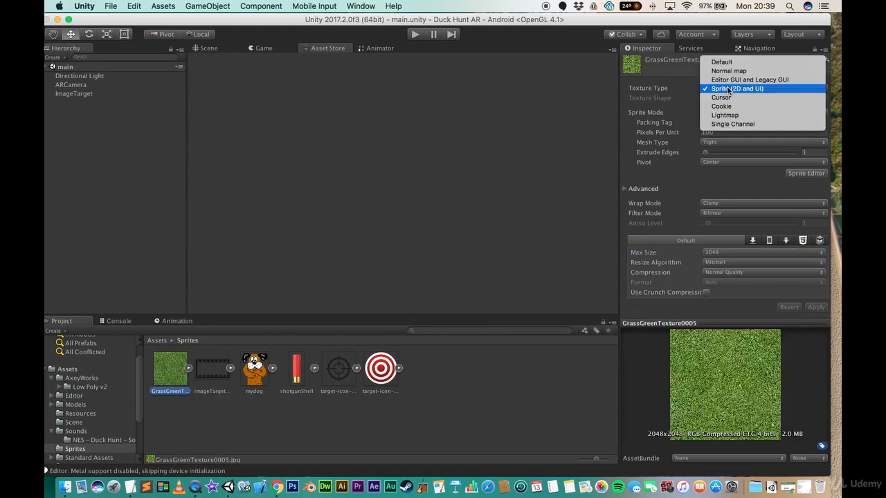
click(733, 62)
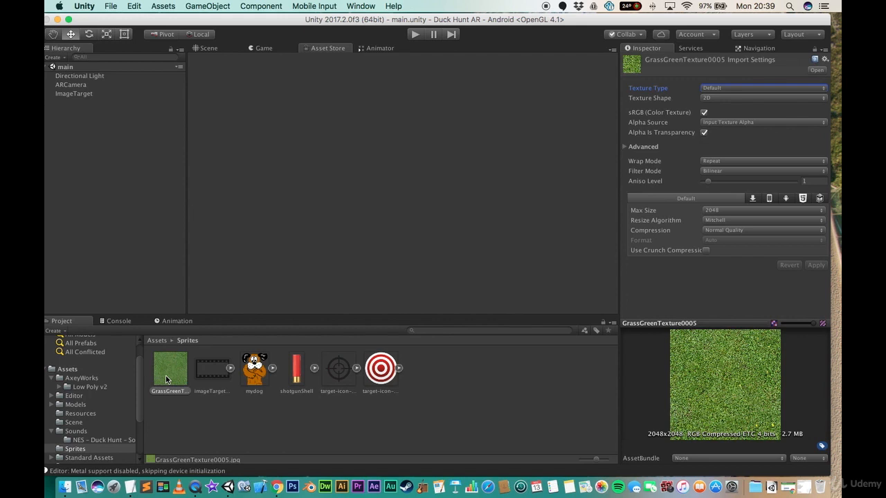
click(425, 422)
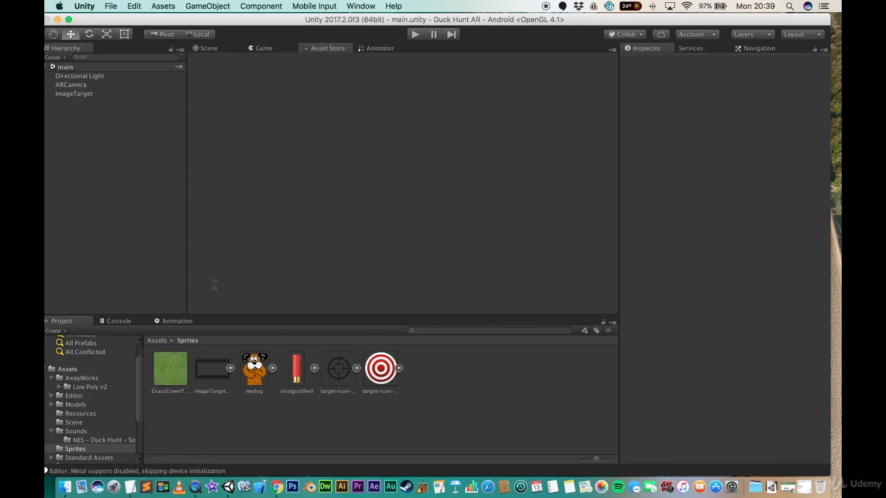
- Browse the Assets folders, opening Models to check its Bird and gun subfolders
click(157, 340)
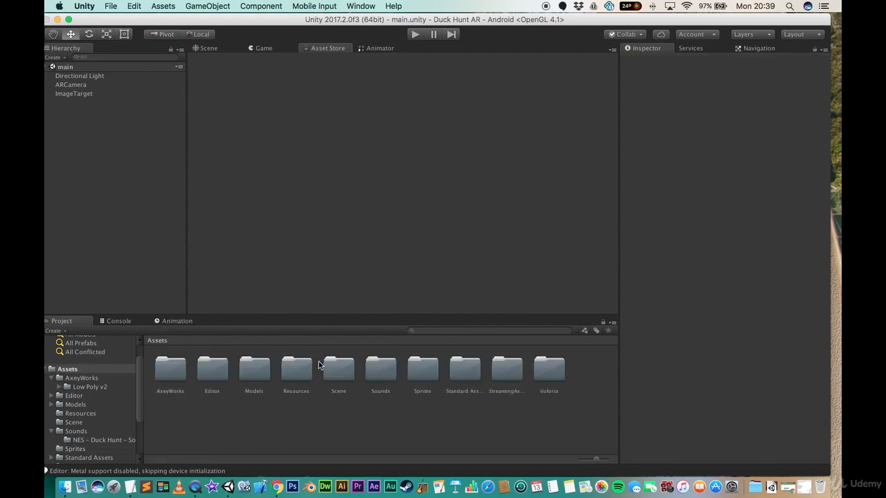
click(249, 375)
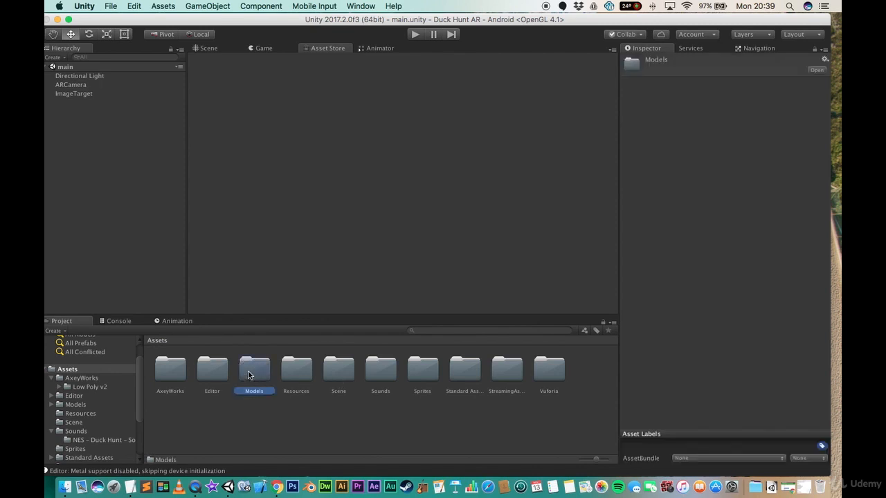
double_click(250, 375)
click(218, 376)
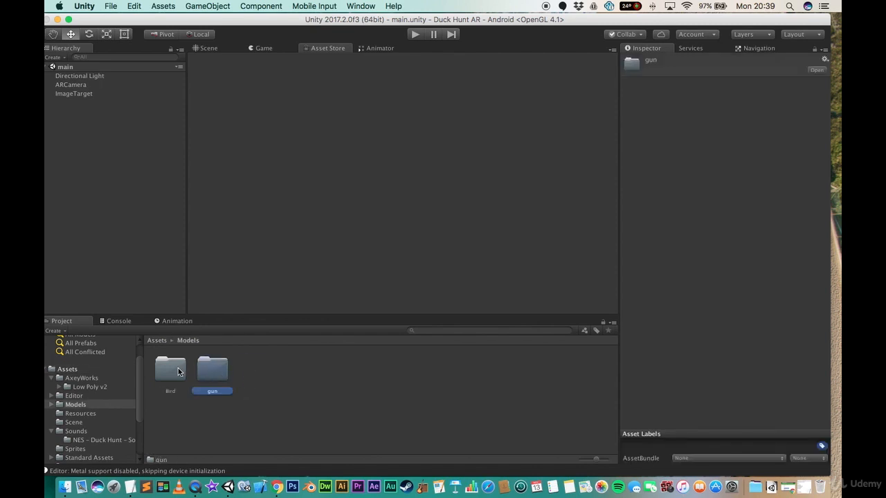
click(175, 369)
click(157, 341)
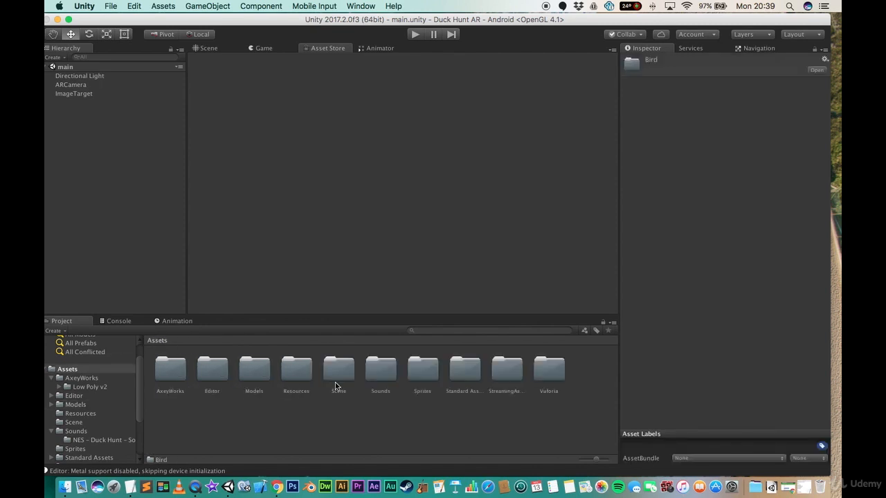
click(382, 378)
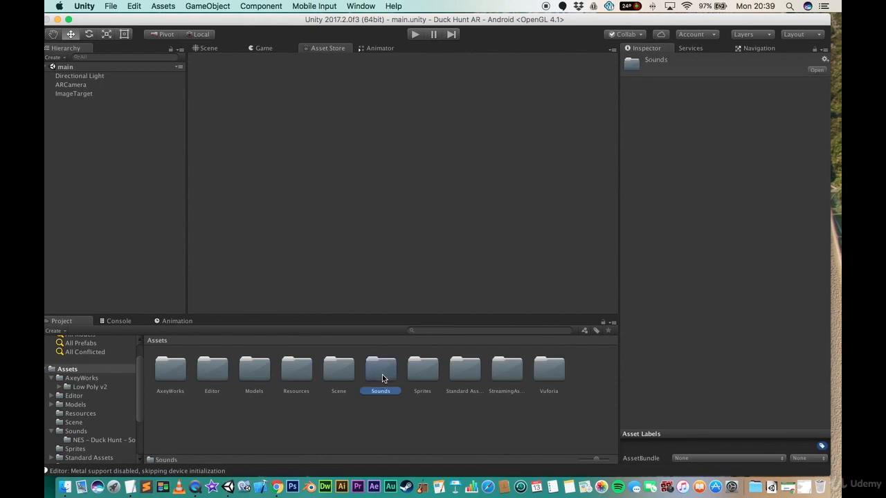
click(428, 375)
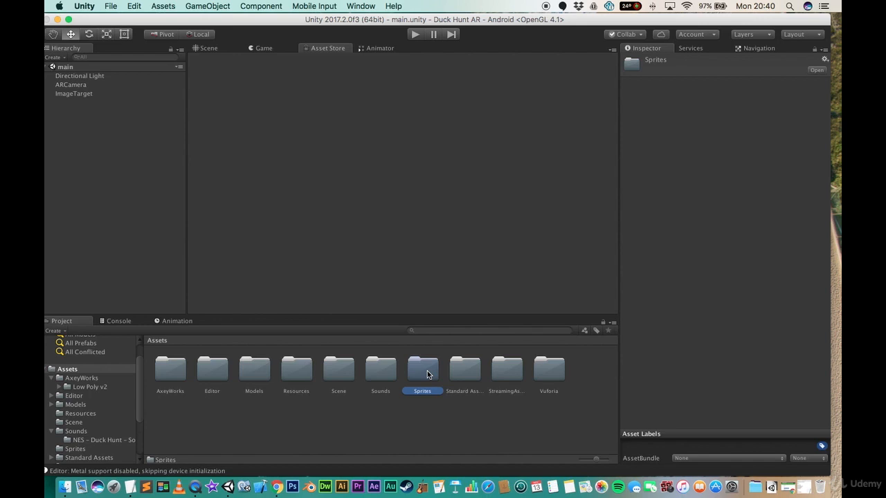
click(392, 429)
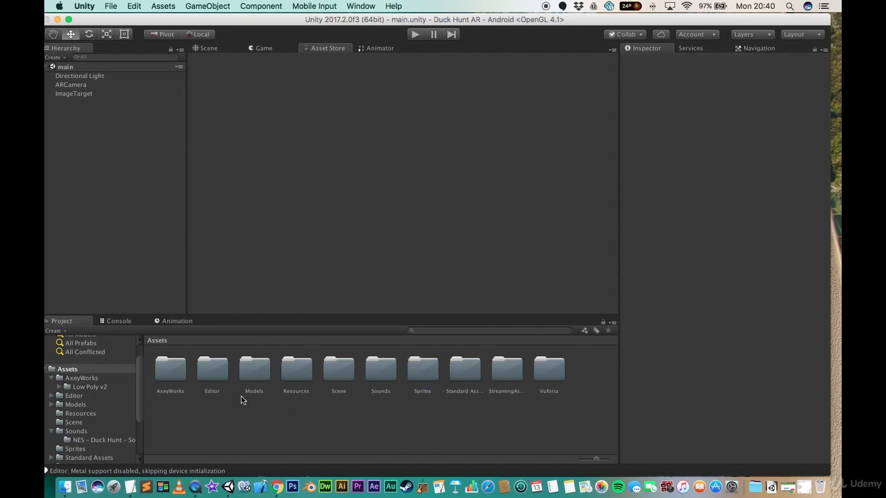